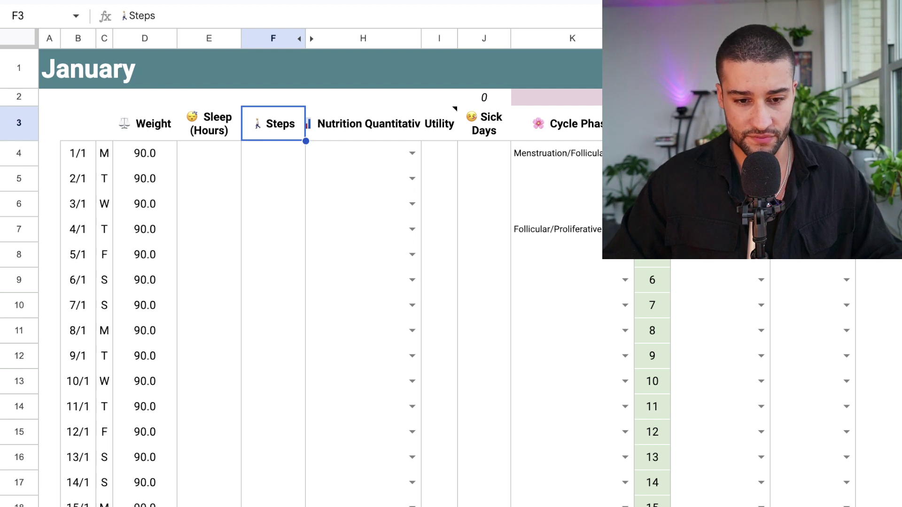
Review January's Weight, Sleep, Steps and Nutrition Quantitative headers and the kcal options available for 1/1.
left_click(144, 123)
left_click(209, 123)
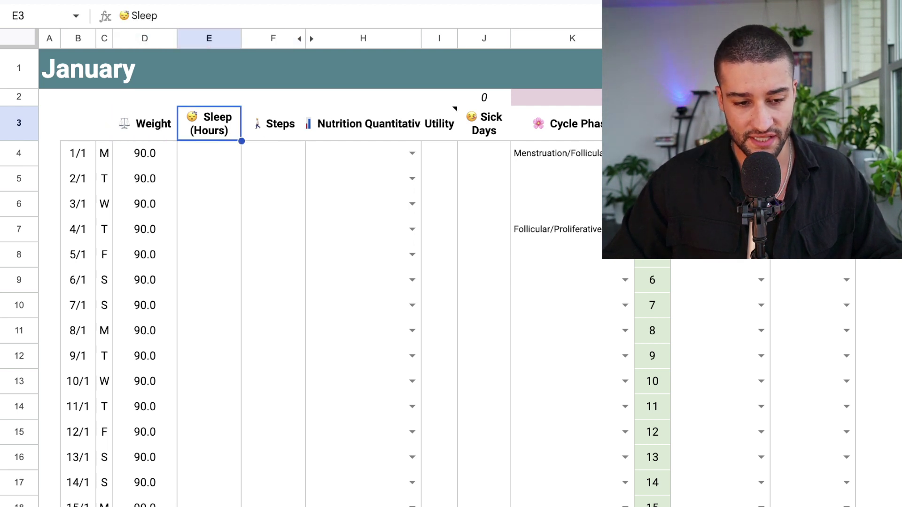
left_click(273, 123)
left_click(369, 123)
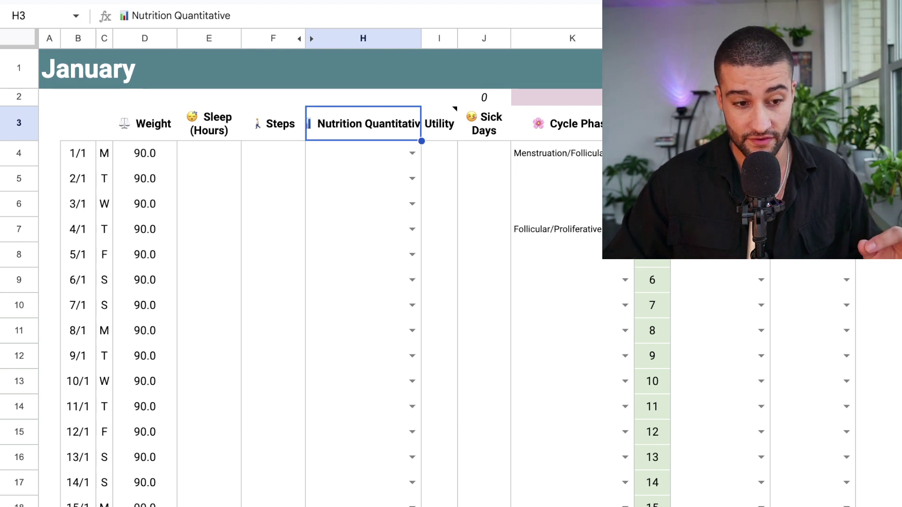
left_click(412, 153)
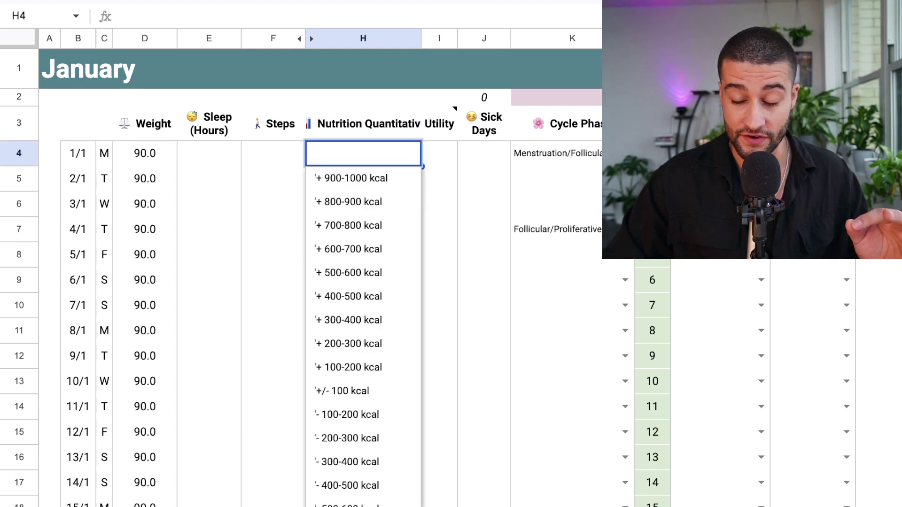
left_click(484, 204)
left_click(181, 1)
left_click(187, 121)
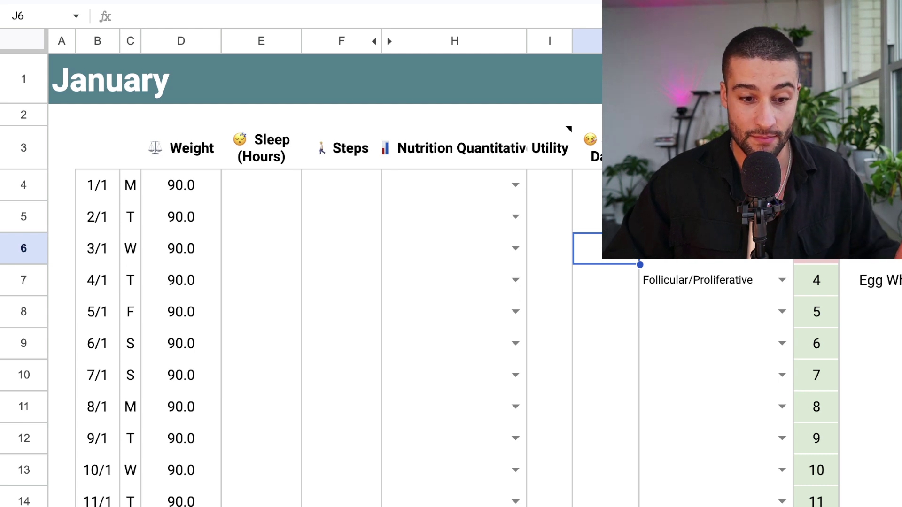
Set Nutrition Quantitative to +/- 100 kcal for 1/1, + 100-200 kcal for 2/1, + 200-300 kcal for 3/1 and + 300-400 kcal for 4/1.
left_click(515, 185)
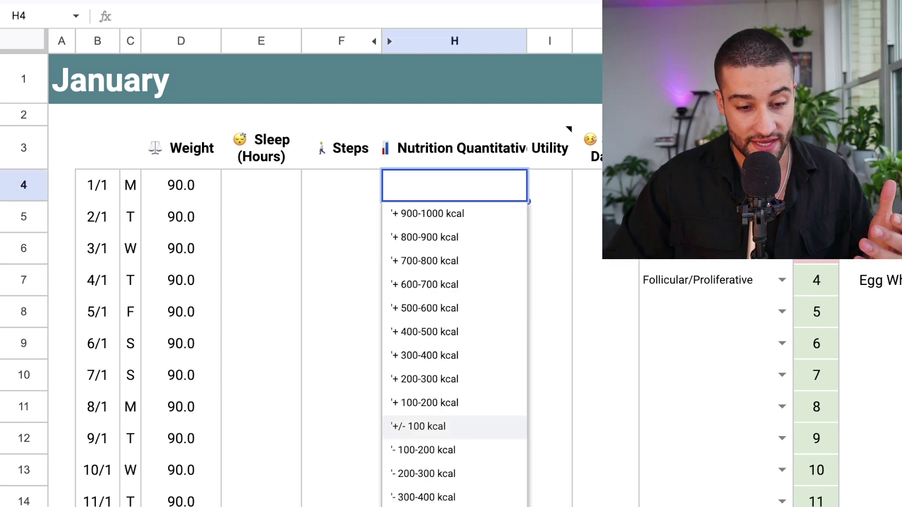
left_click(422, 427)
left_click(516, 217)
left_click(422, 434)
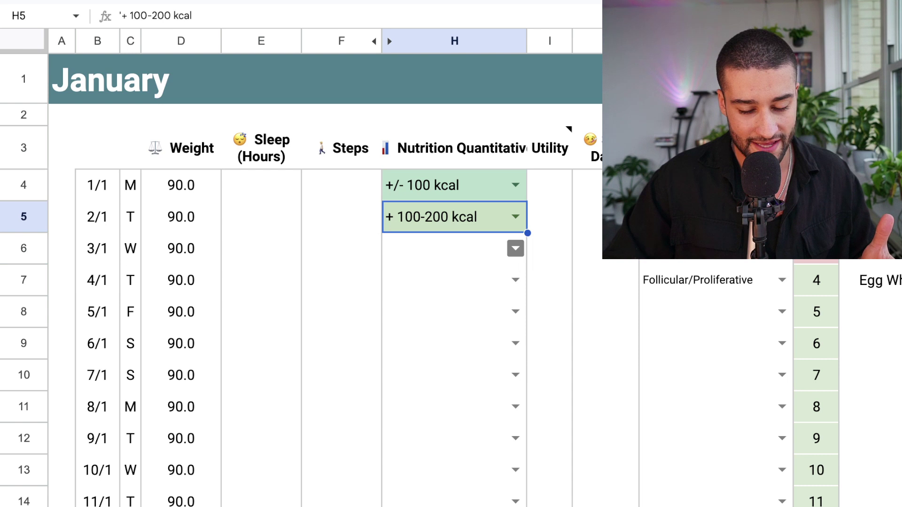
left_click(515, 248)
left_click(422, 442)
left_click(515, 280)
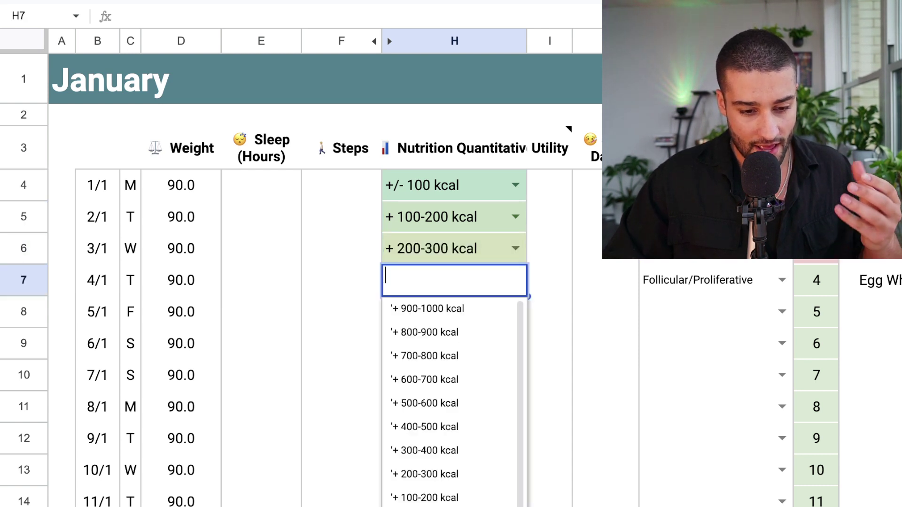
left_click(423, 451)
Set Nutrition Quantitative to - 200-300 kcal for 5/1, - 900-1000 kcal for 6/1 and + 800-900 kcal for 7/1.
left_click(515, 311)
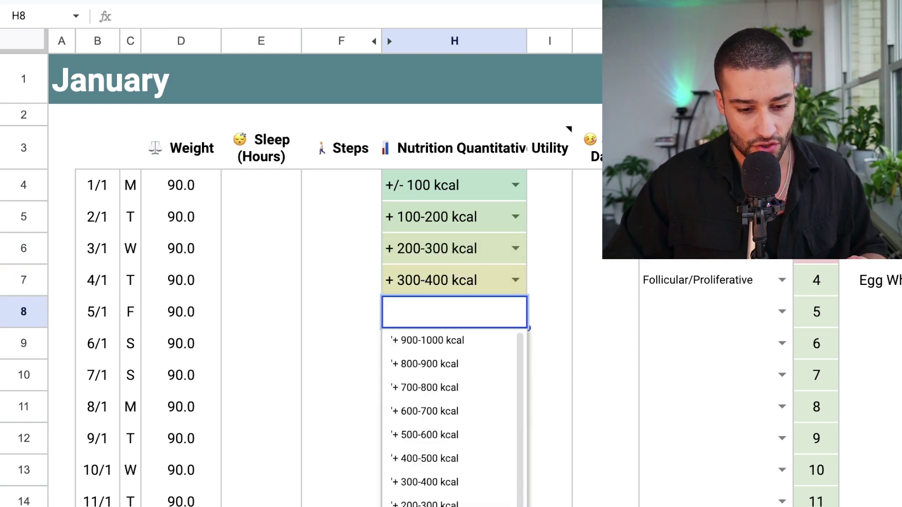
left_click(423, 506)
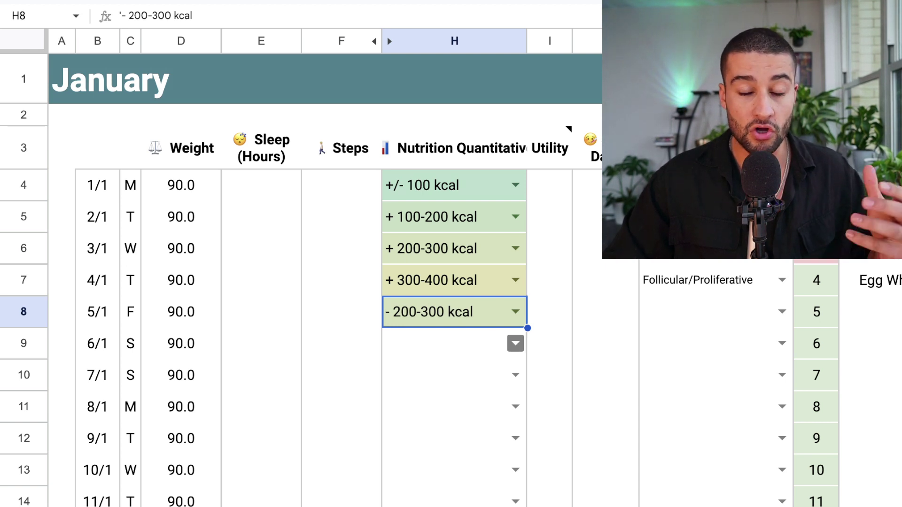
left_click(515, 343)
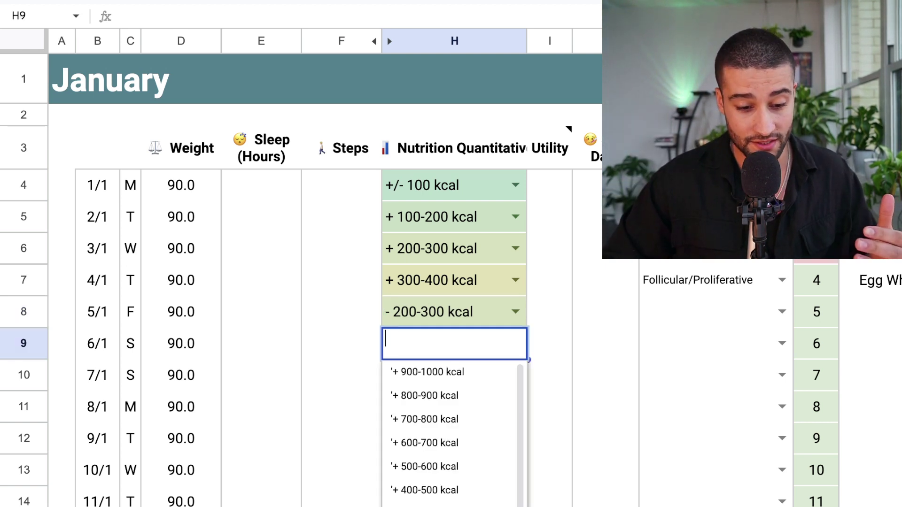
scroll(447, 475, "down", 3)
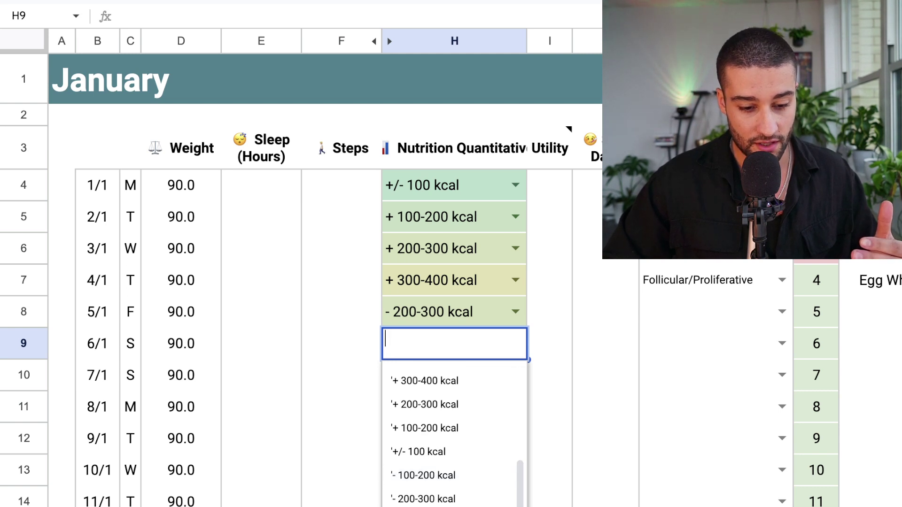
left_click(447, 506)
left_click(515, 376)
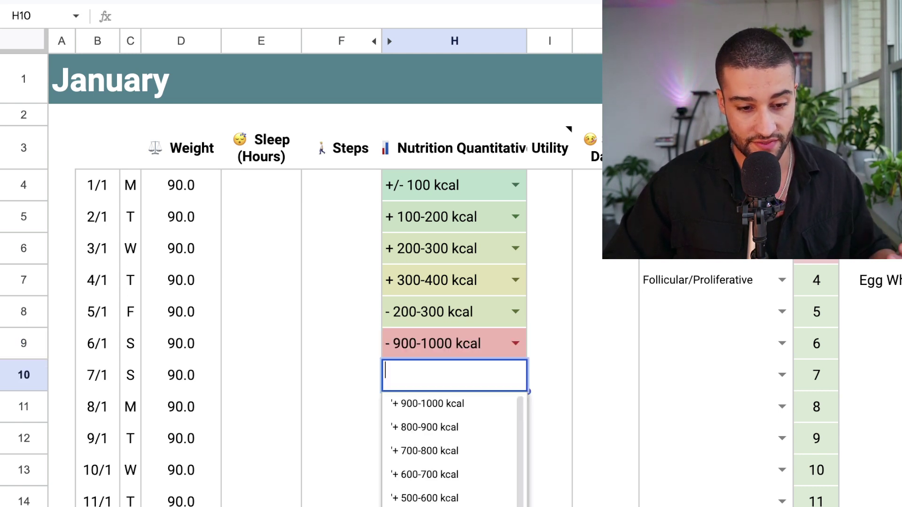
left_click(446, 427)
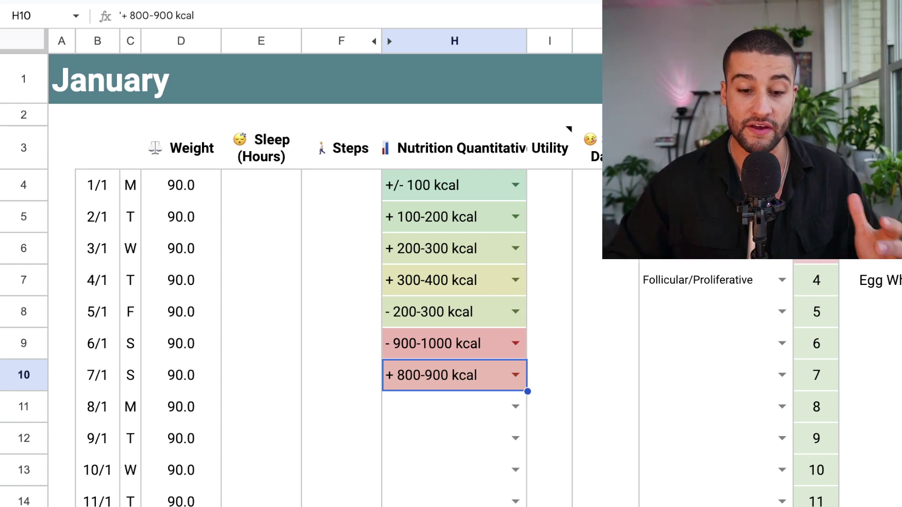
Look over the Utility, Steps, Weight and Sleep columns of the January table.
left_click(550, 343)
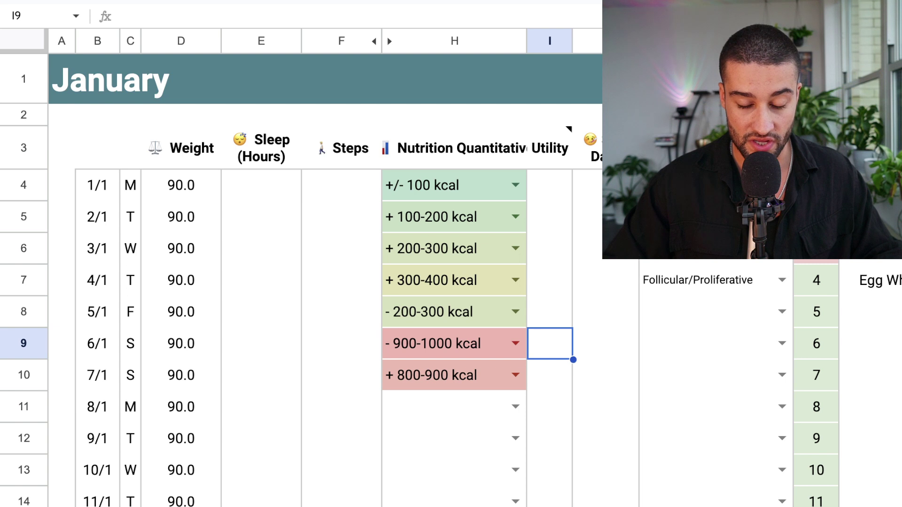
left_click(549, 185)
left_click(550, 148)
left_click(342, 185)
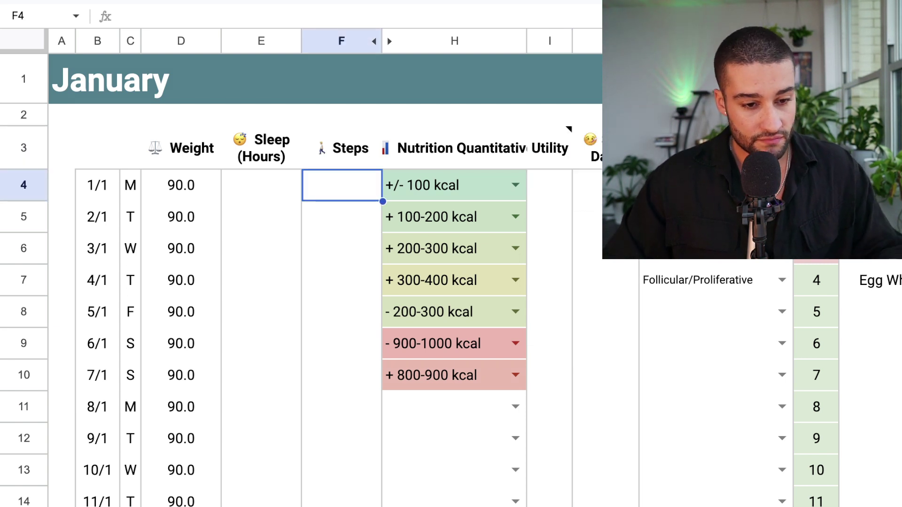
left_click(181, 148)
left_click(341, 148)
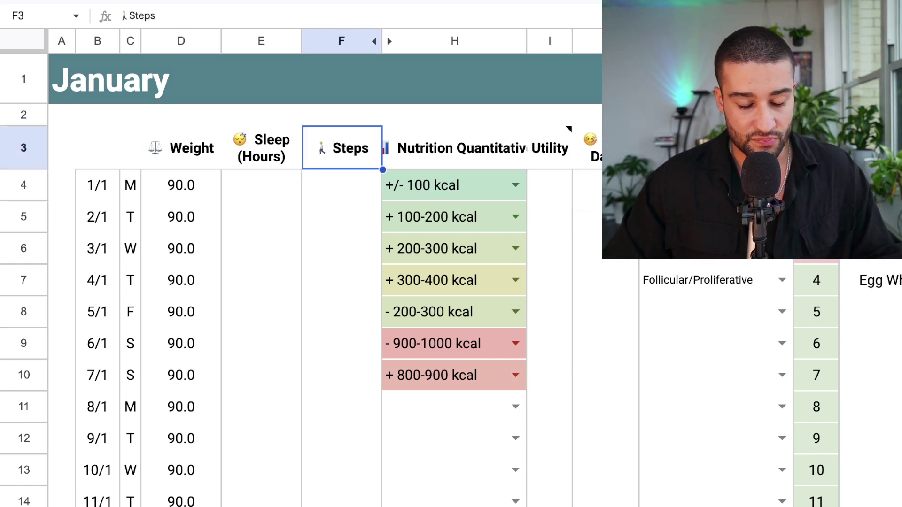
left_click(261, 185)
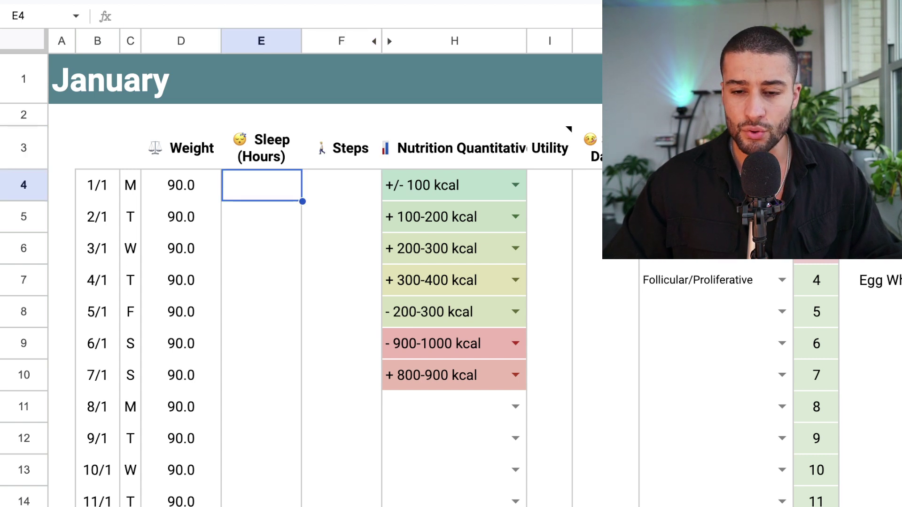
Examine the settings below the monthly tables: the sleep and step goals, the kcal range list and the cycle phase list.
scroll(301, 282, "down", 20)
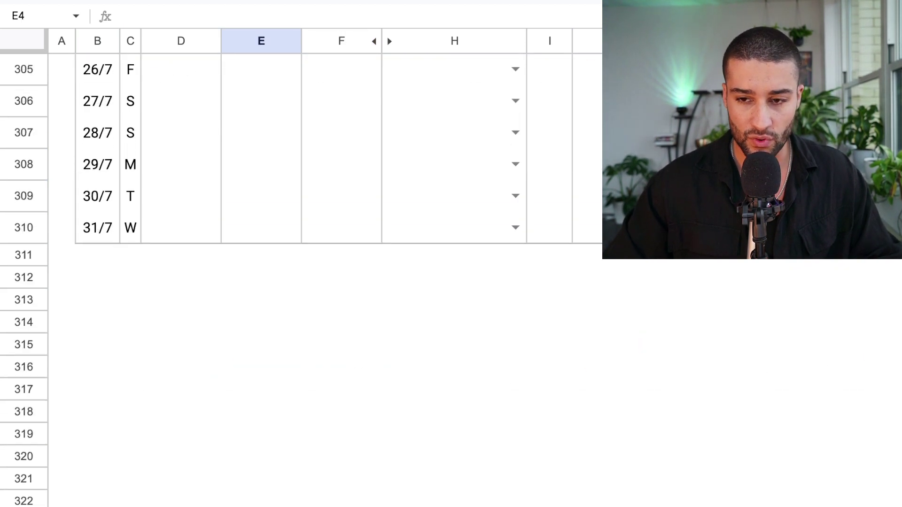
scroll(301, 282, "down", 20)
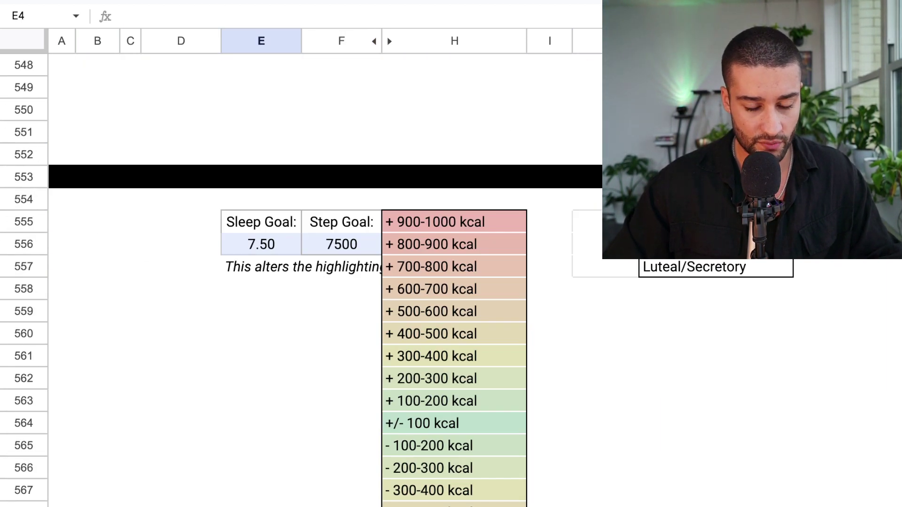
left_click(261, 244)
left_click(342, 245)
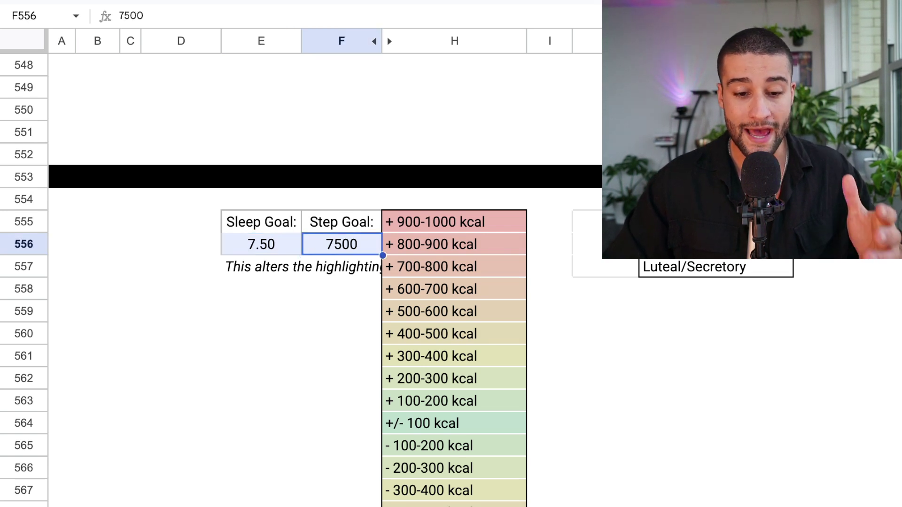
left_click(455, 222)
double_click(454, 222)
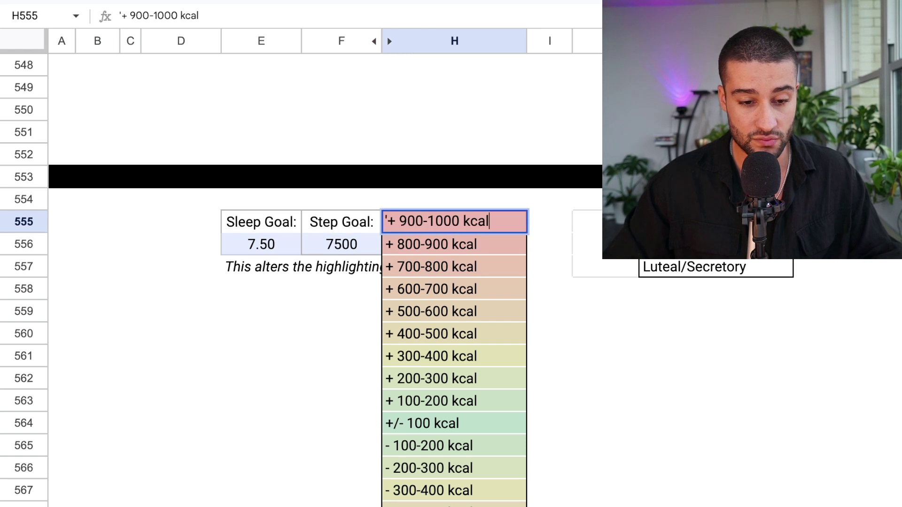
left_click(454, 312)
left_click_drag(341, 244, 261, 244)
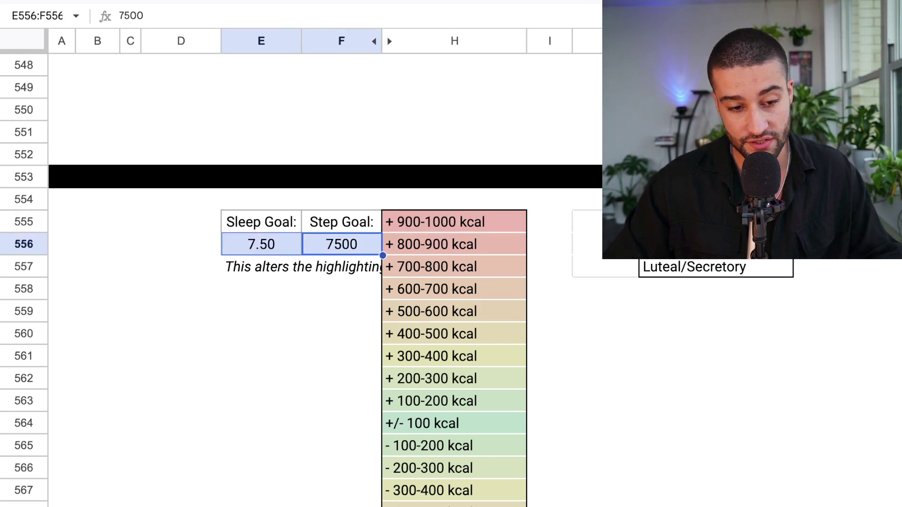
left_click(715, 244)
left_click_drag(716, 222, 716, 267)
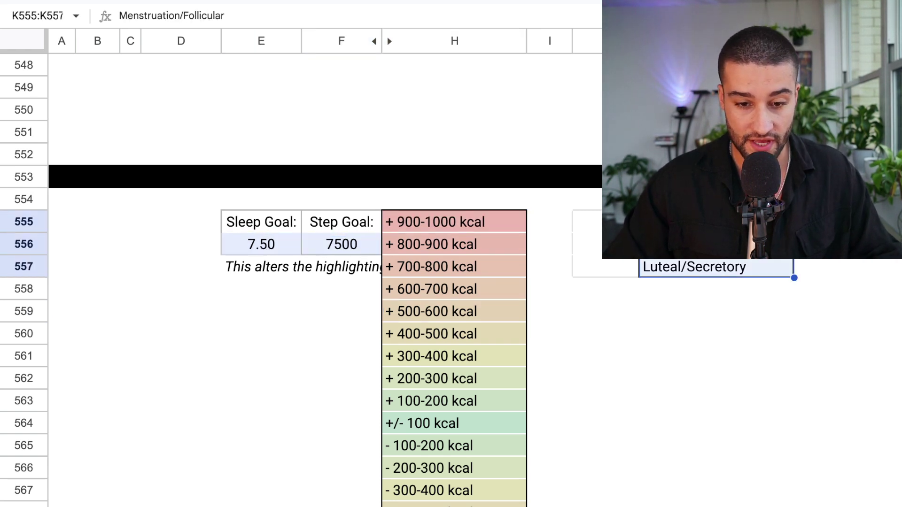
left_click(716, 289)
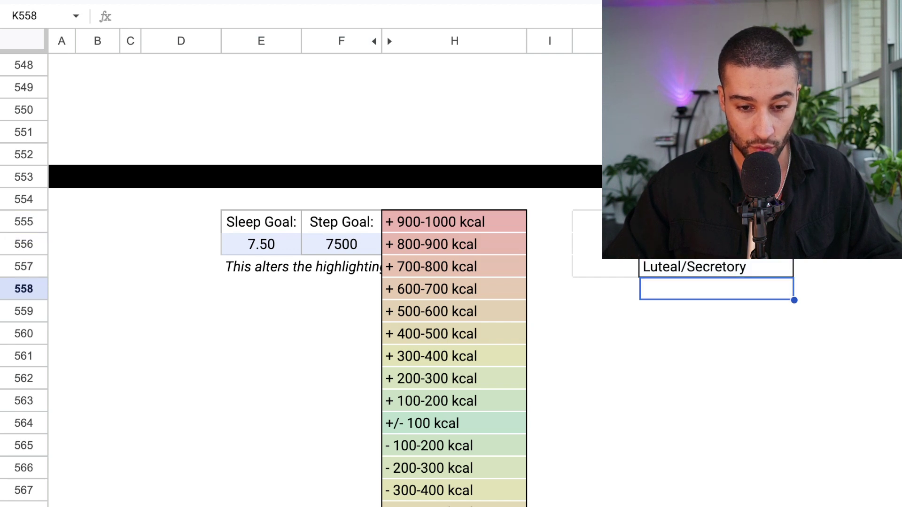
left_click(342, 222)
Enter January sleep hours of 6 for 1/1, 5 for 2/1 and 8 for 3/1.
scroll(301, 281, "up", 20)
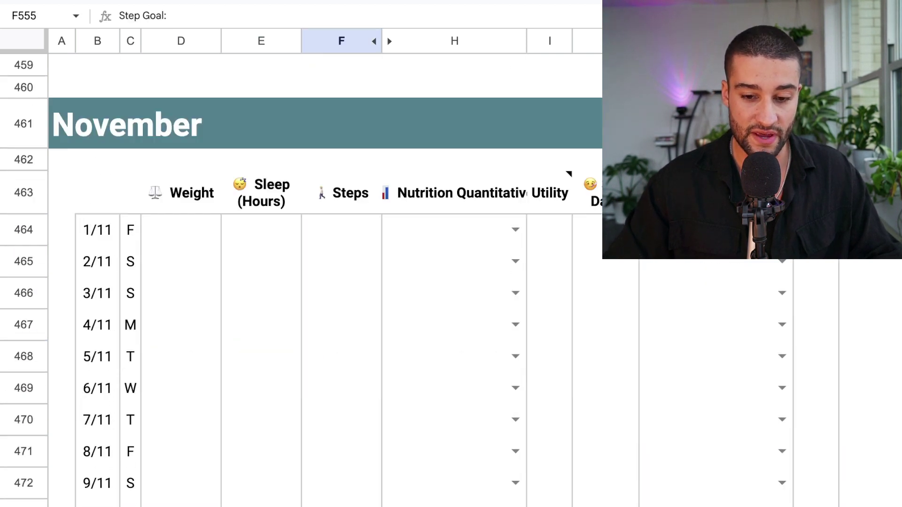
scroll(300, 282, "up", 20)
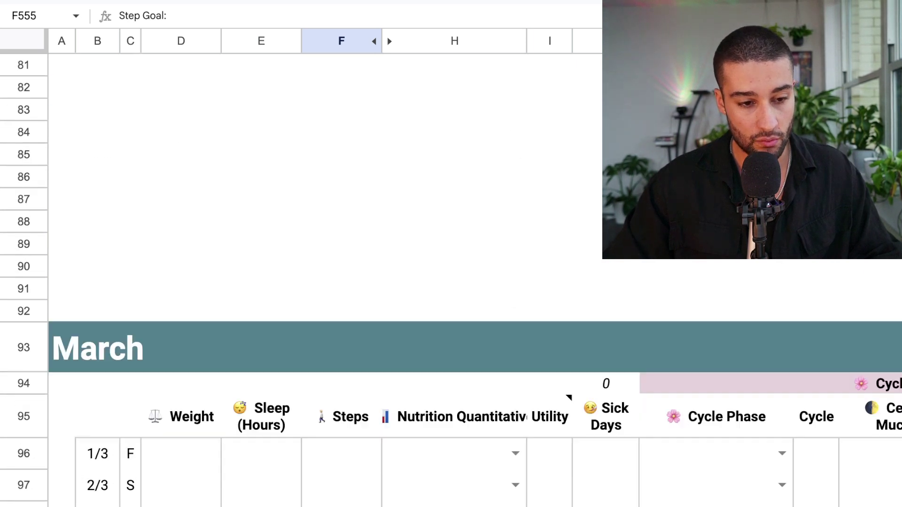
left_click(261, 217)
type("5")
key("Return")
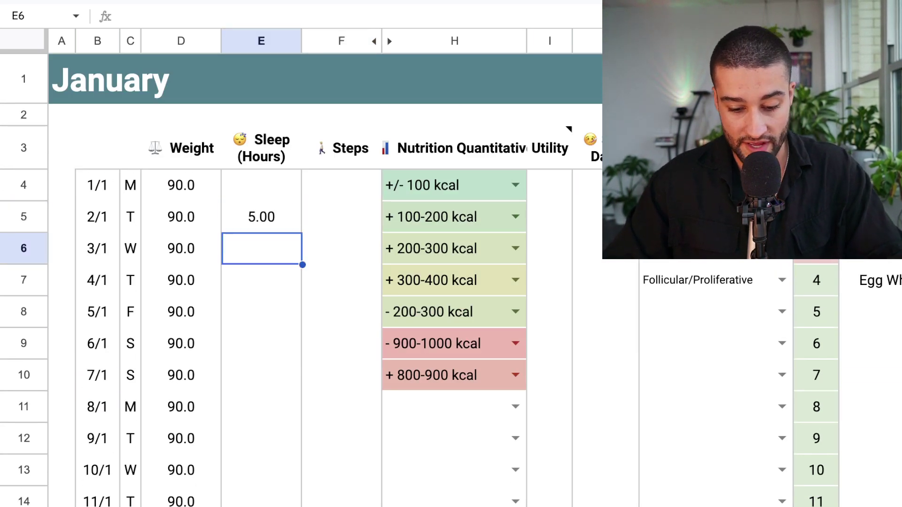
type("8")
key("Return")
left_click(261, 185)
type("6")
key("Return")
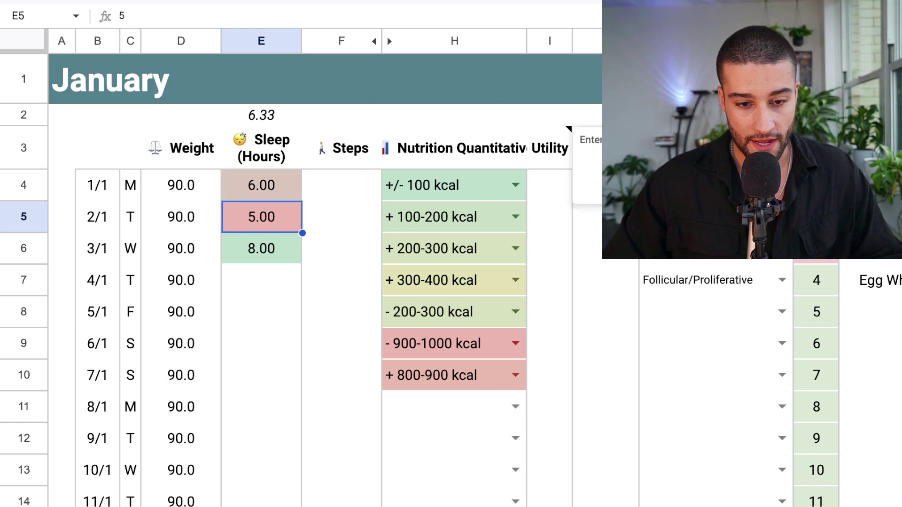
Enter H in January's Utility column for 1/1 and 2/1.
left_click(454, 217)
left_click(588, 149)
left_click(549, 148)
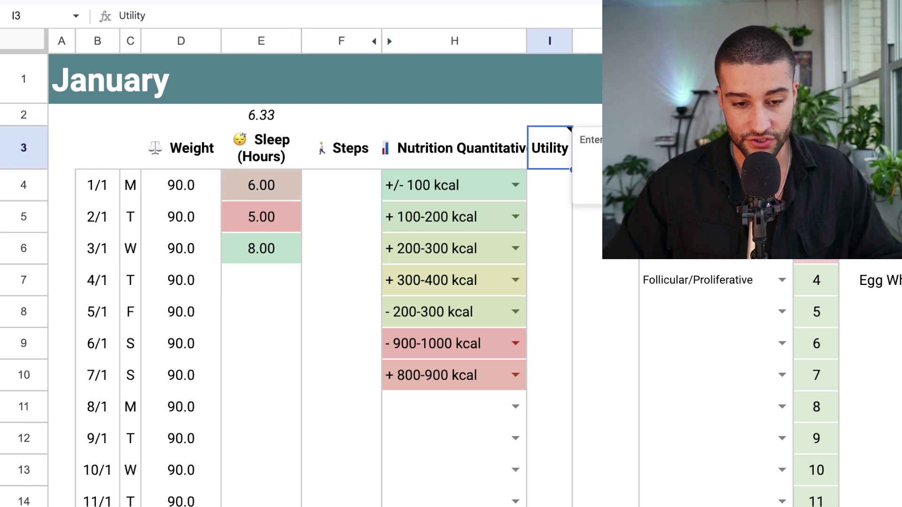
left_click(550, 185)
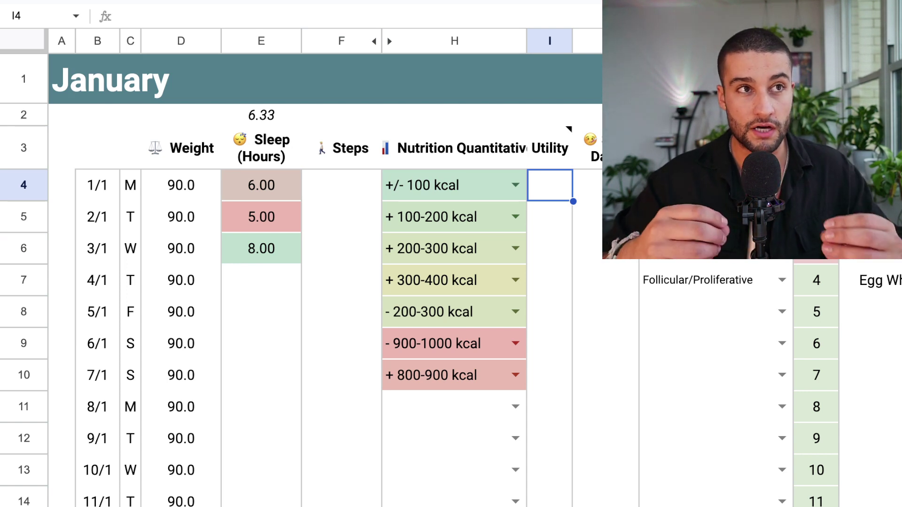
type("H")
key("Return")
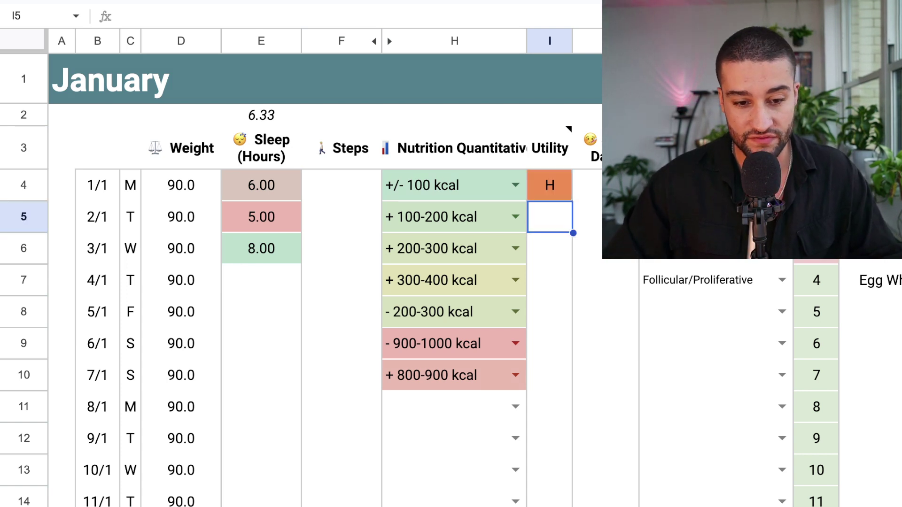
key("Up")
key("Up")
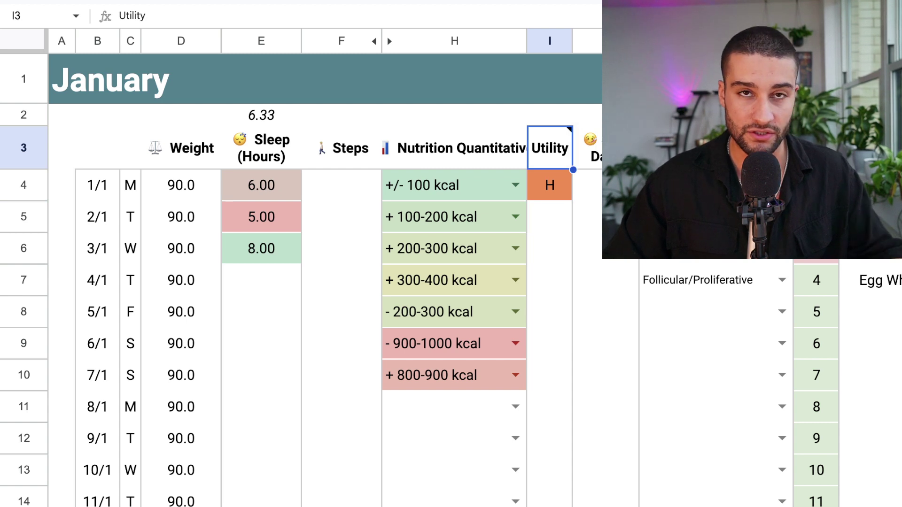
key("Down")
key("Down")
type("H")
key("Return")
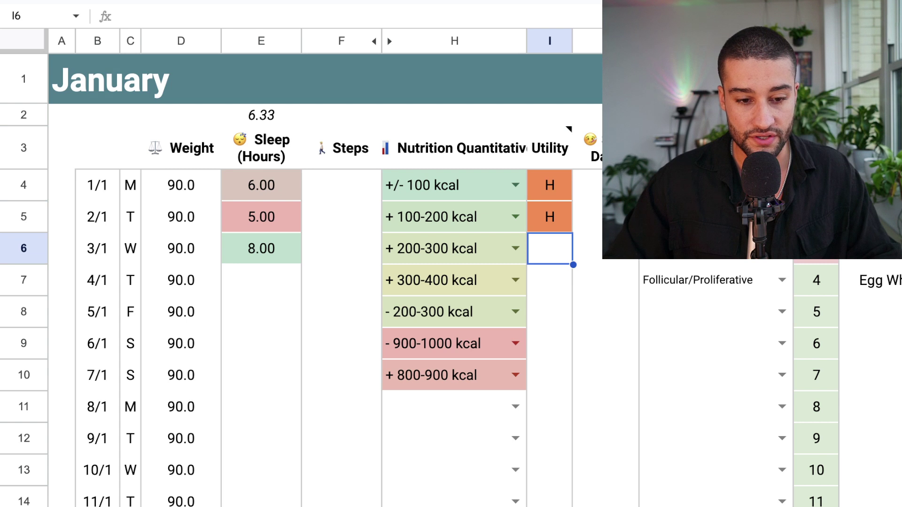
Clear the Utility entries for 1/1 and 2/1.
left_click(549, 343)
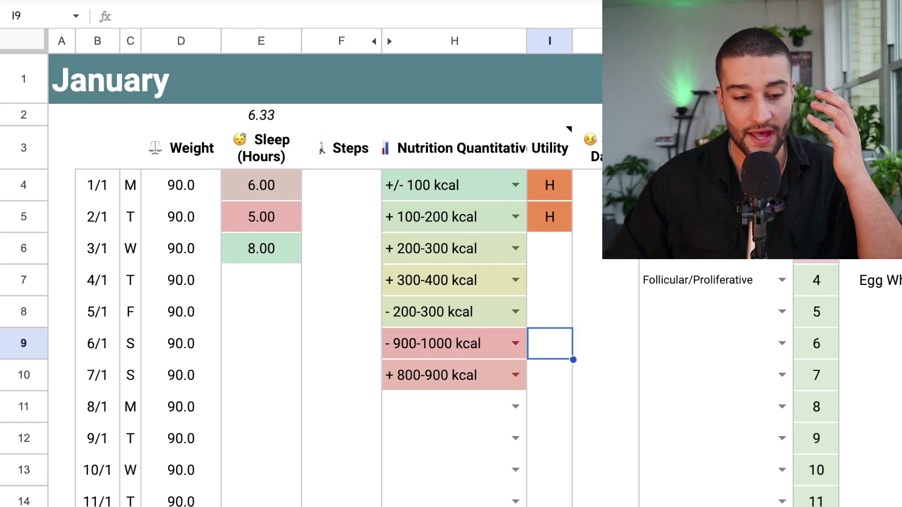
left_click_drag(550, 185, 550, 217)
key("Delete")
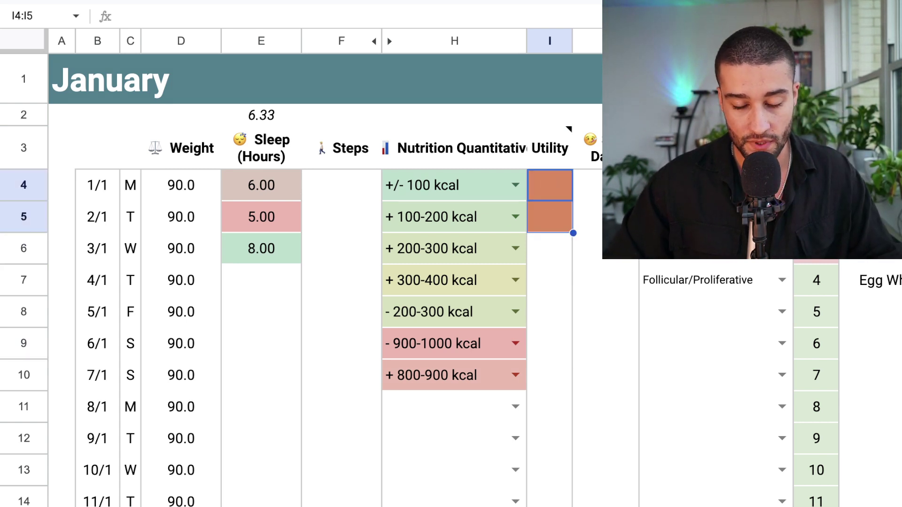
Mark 1/1, 2/1 and 3/1 with the sick emoji in January's Sick Days column.
key("Right")
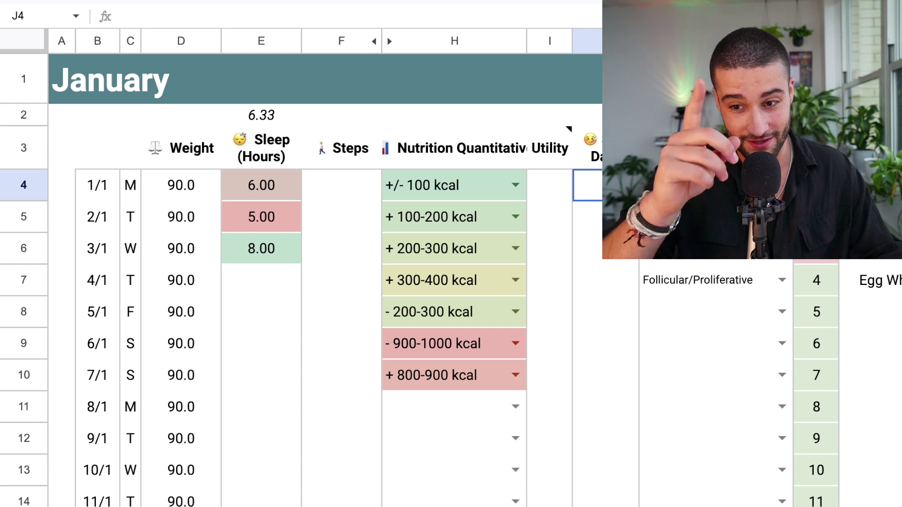
key("Return")
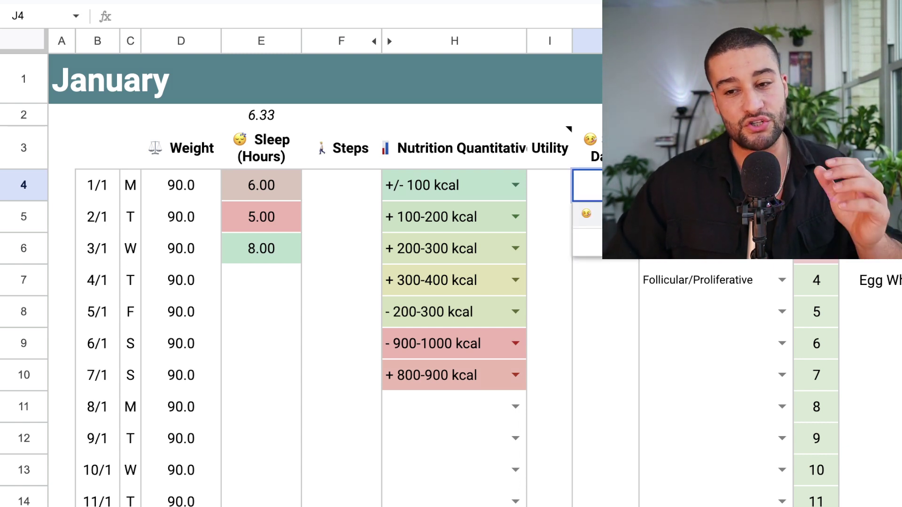
key("Return")
key("Down")
key("Return")
key("Return")
key("Down")
key("Return")
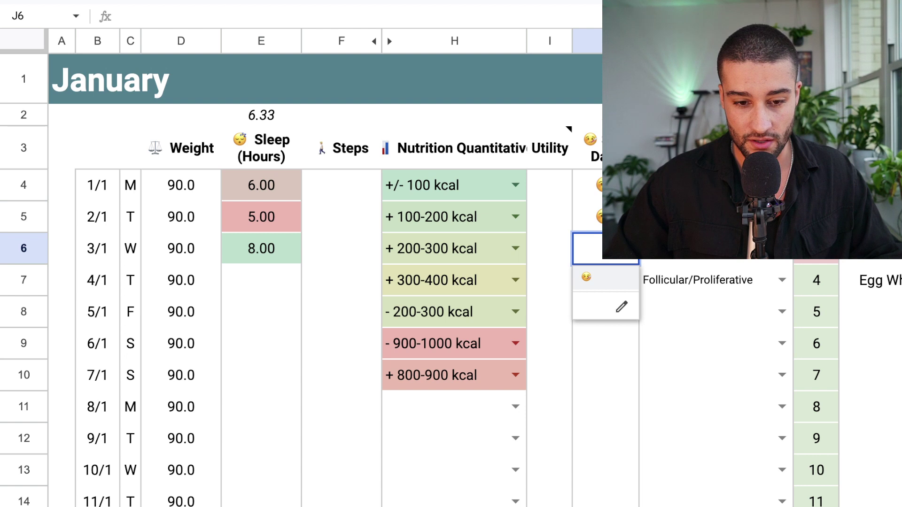
key("Right")
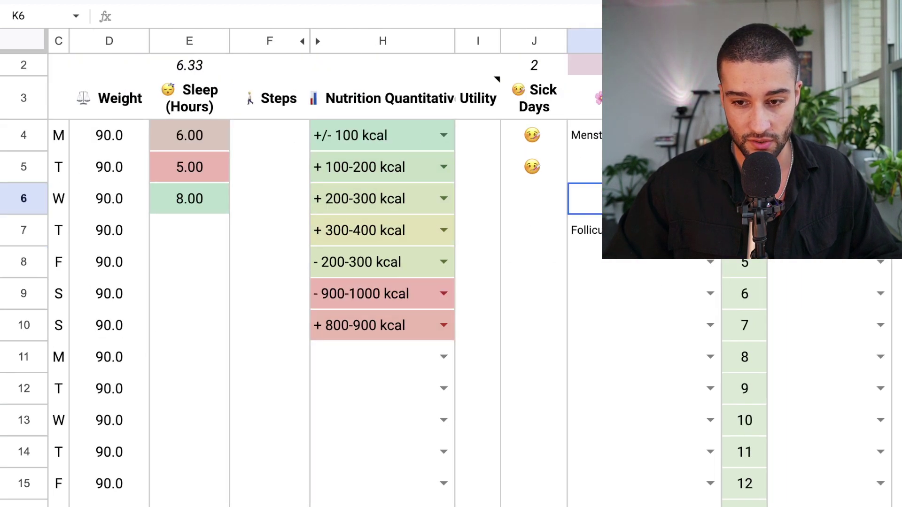
key("Left")
key("Return")
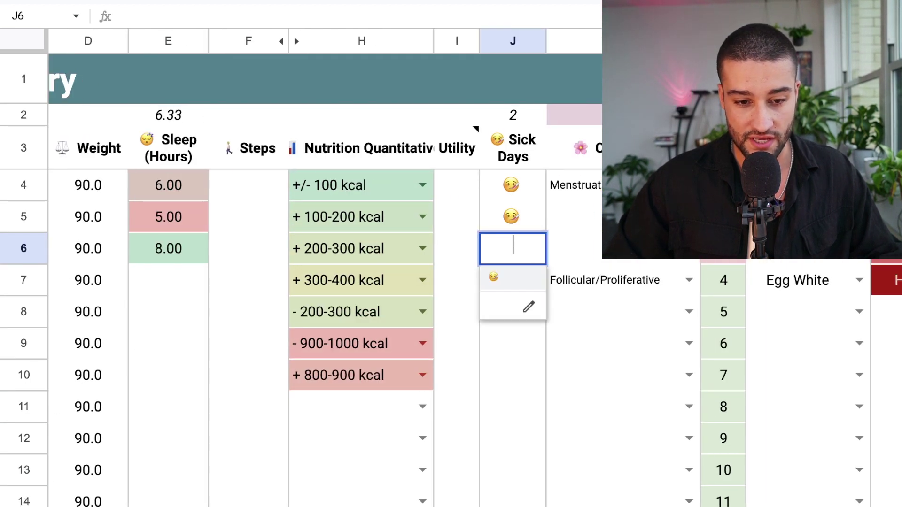
key("Return")
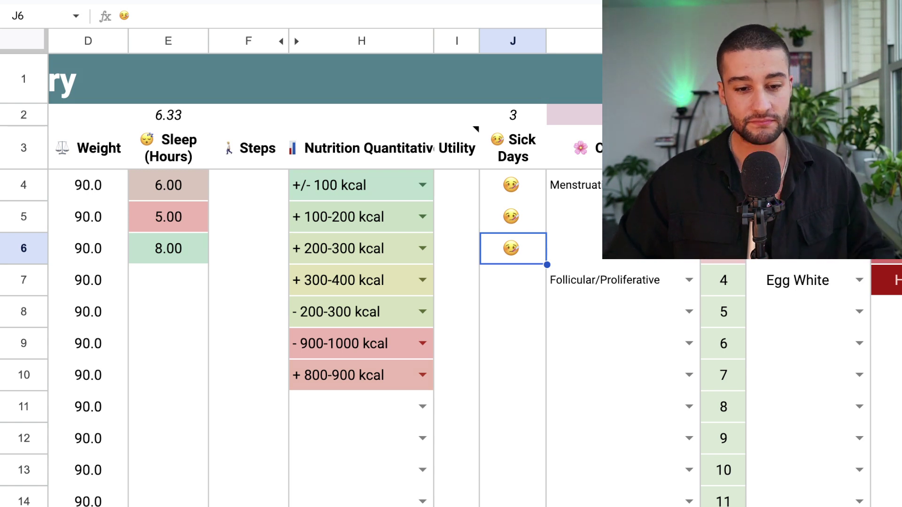
Examine the Cycle Phase column and the Cycle day-count formula from January through into the following month's table.
left_click(623, 217)
scroll(325, 329, "right", 3)
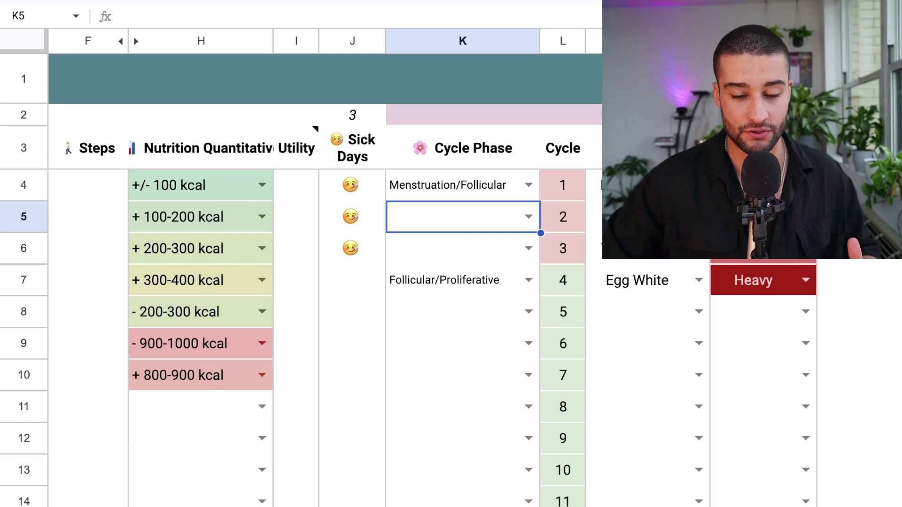
left_click(563, 280)
scroll(563, 281, "right", 1)
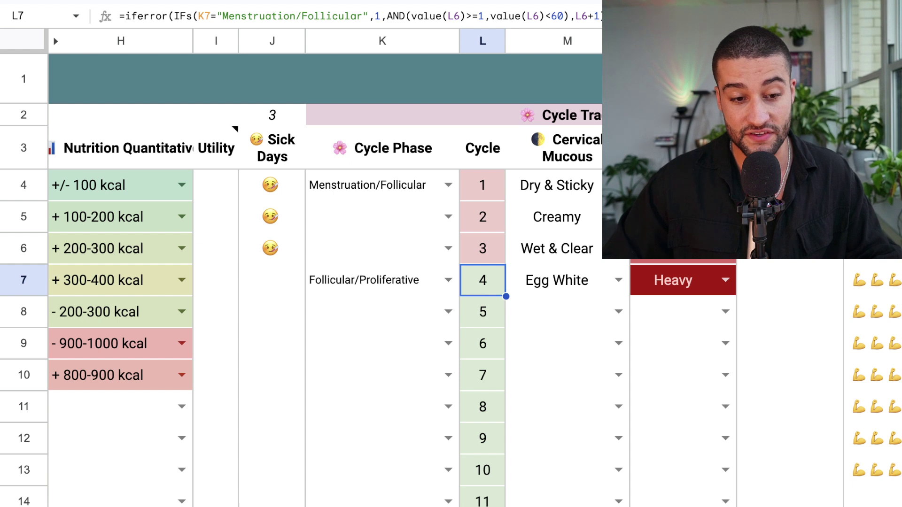
left_click(383, 70)
left_click(382, 41)
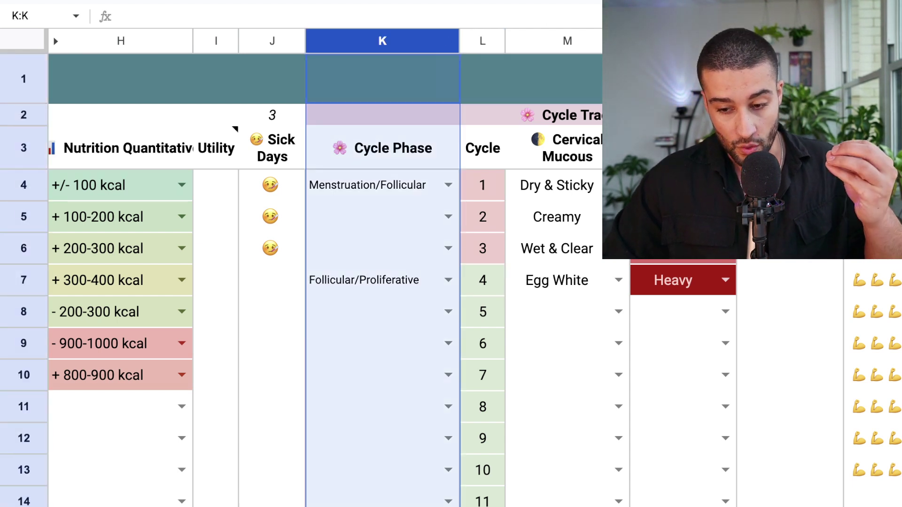
left_click(482, 217)
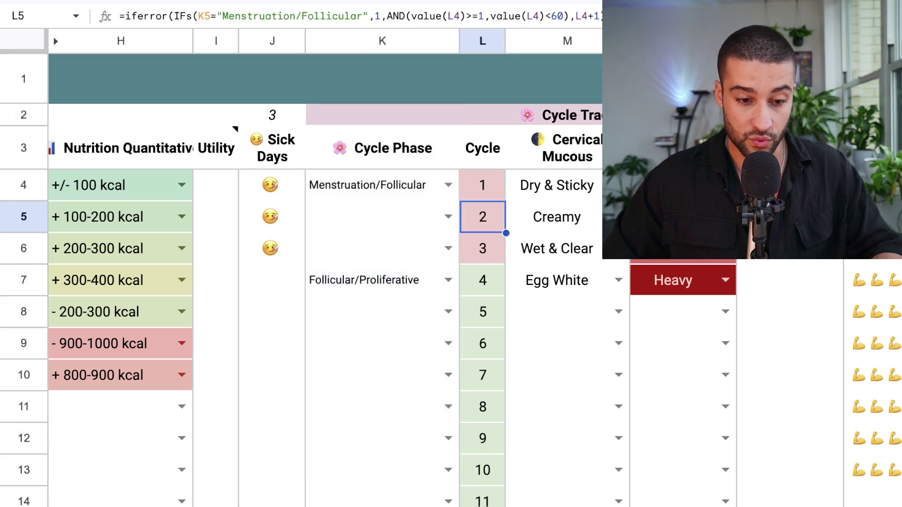
scroll(301, 282, "down", 15)
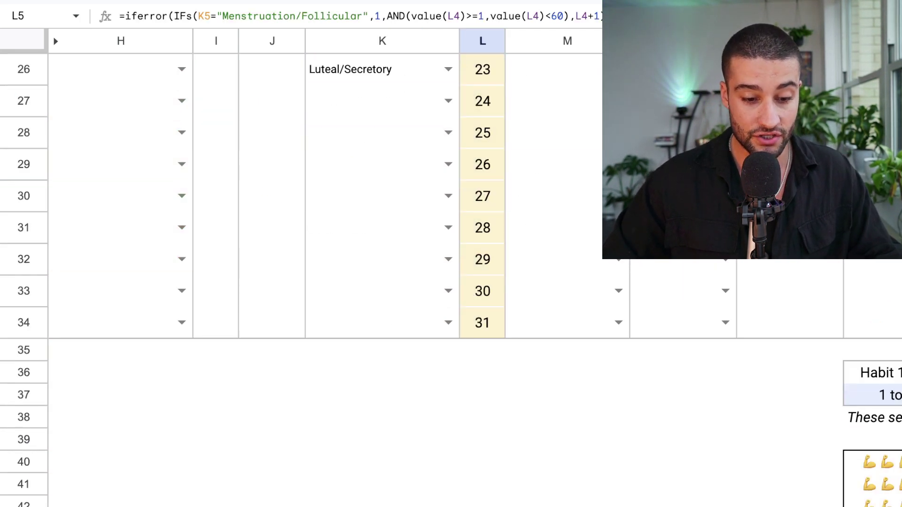
scroll(301, 282, "down", 6)
scroll(301, 282, "up", 10)
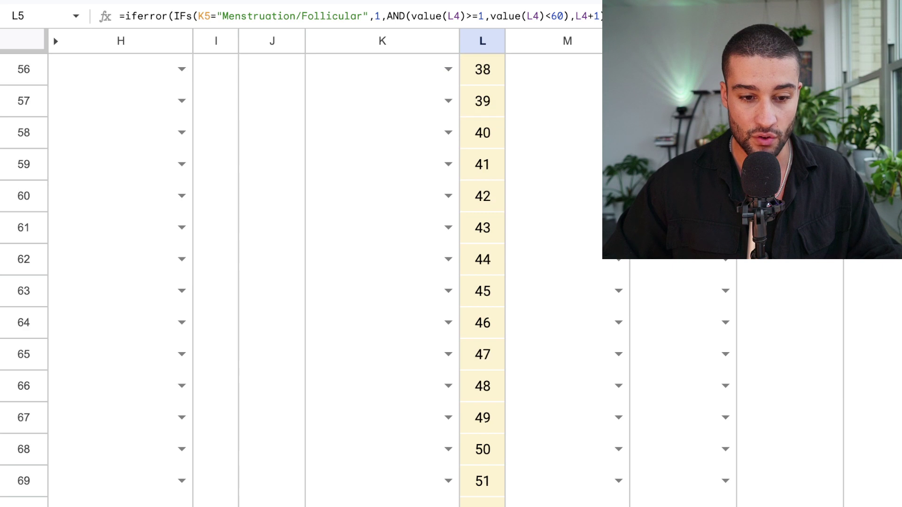
scroll(300, 282, "up", 4)
scroll(301, 282, "down", 6)
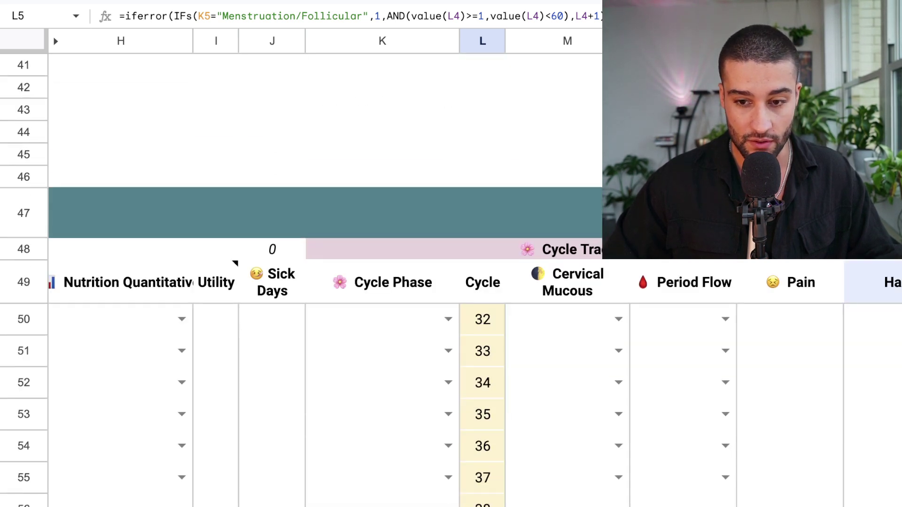
scroll(300, 282, "up", 13)
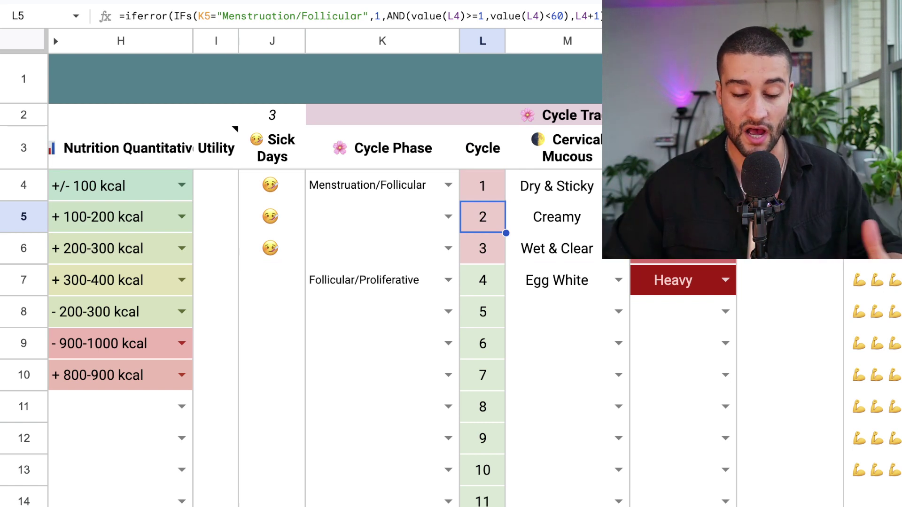
Examine January's Cycle Phase and Cervical Mucous options and the Period Flow entries for 1/1 to 4/1.
left_click(559, 376)
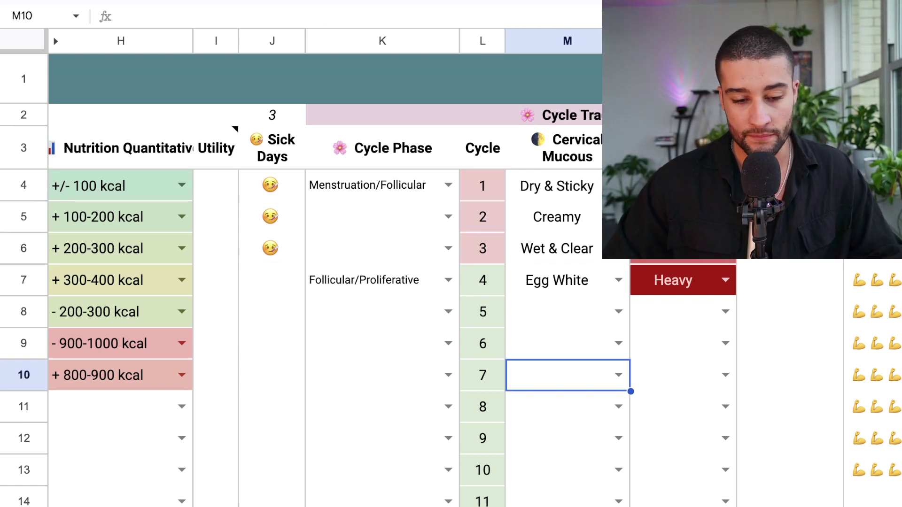
left_click(449, 217)
left_click(418, 438)
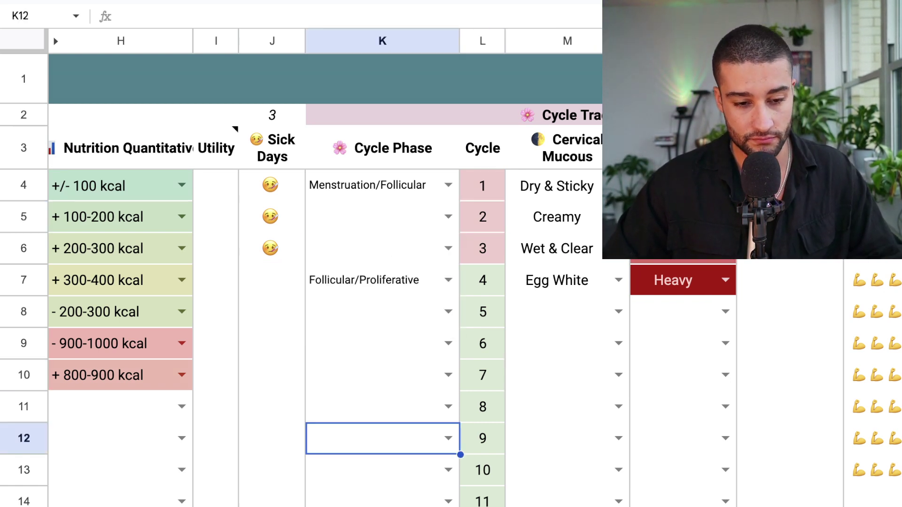
left_click(448, 280)
left_click(568, 312)
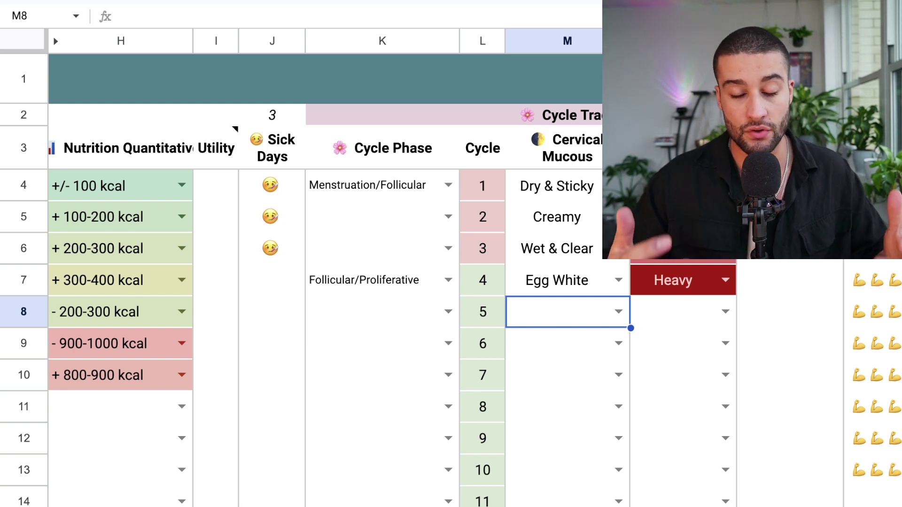
left_click(619, 185)
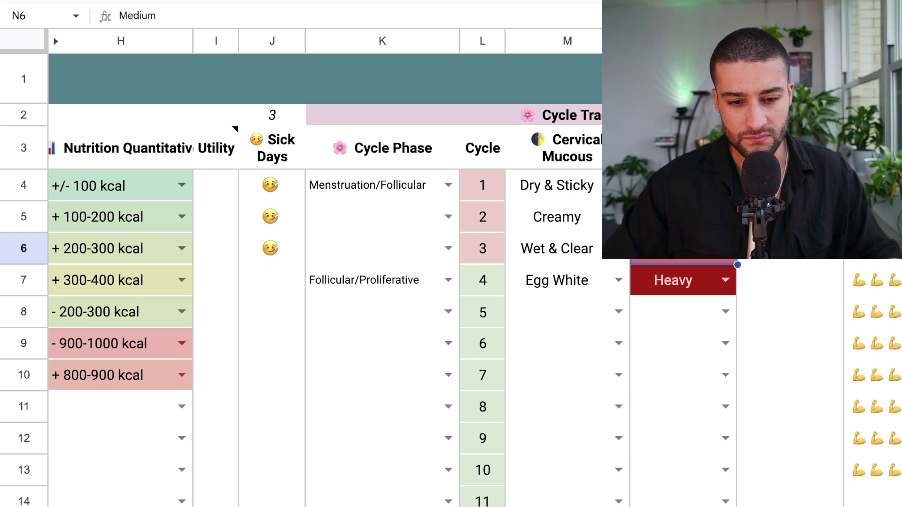
left_click_drag(683, 185, 684, 280)
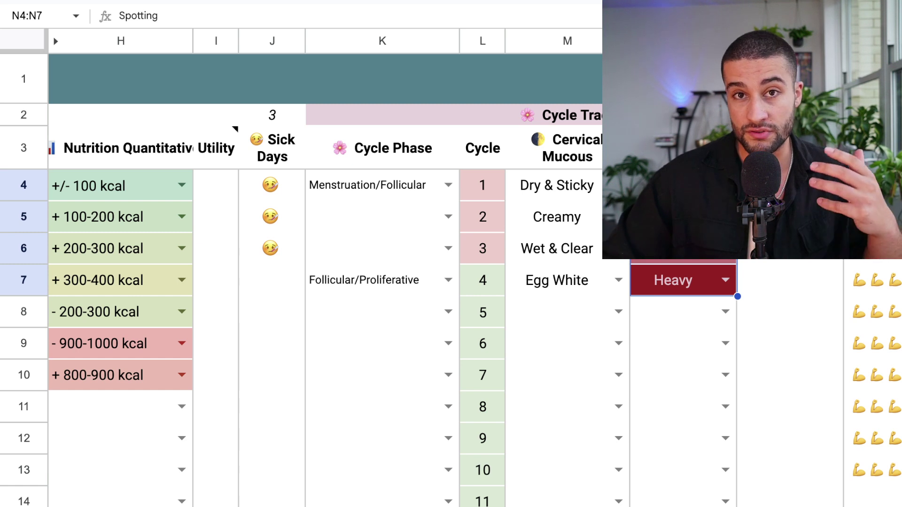
left_click(684, 312)
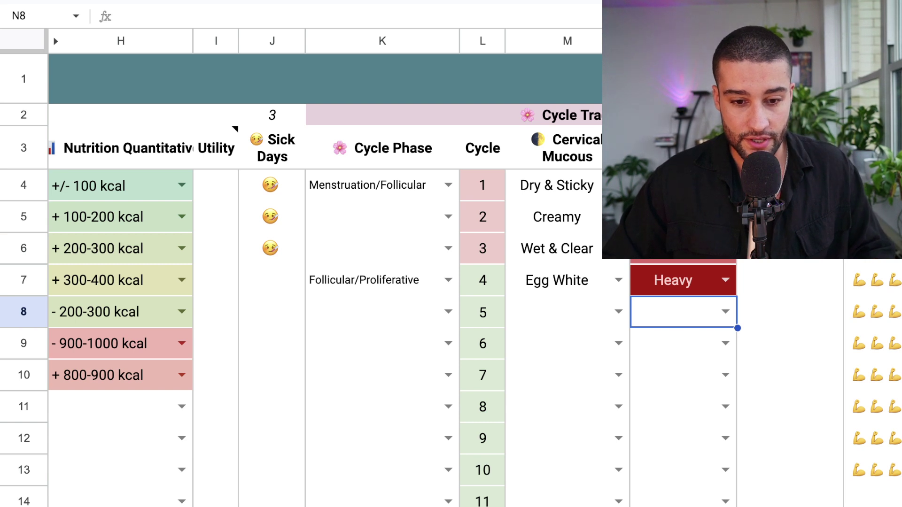
Set January's Period Flow to Heavy for 1/1 and 2/1.
left_click(726, 185)
left_click(677, 285)
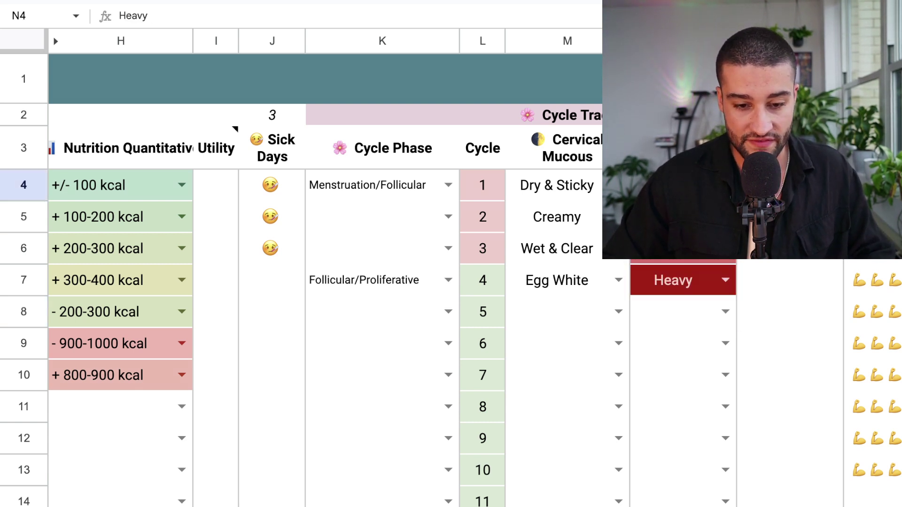
left_click(726, 217)
left_click(653, 316)
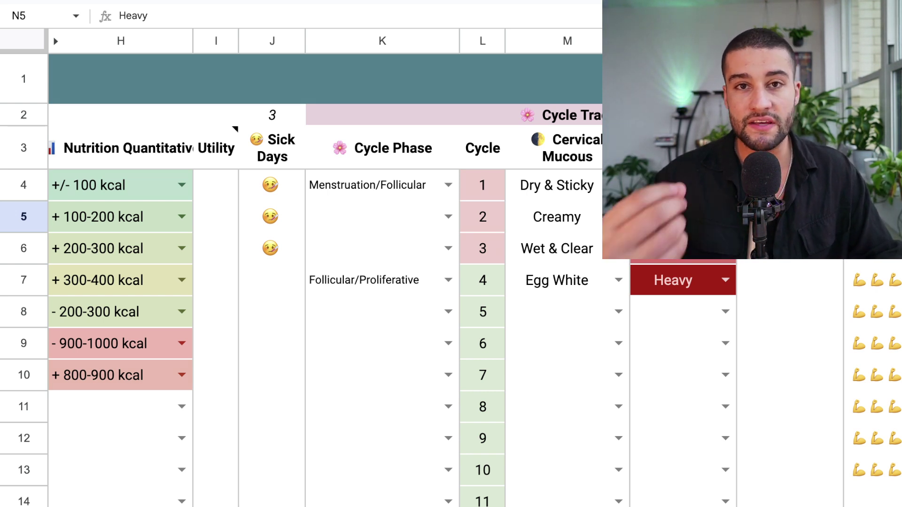
Enter January pain scores of 10, 9, 8, 7, 2 and 0 for 1/1 through 6/1.
left_click(790, 185)
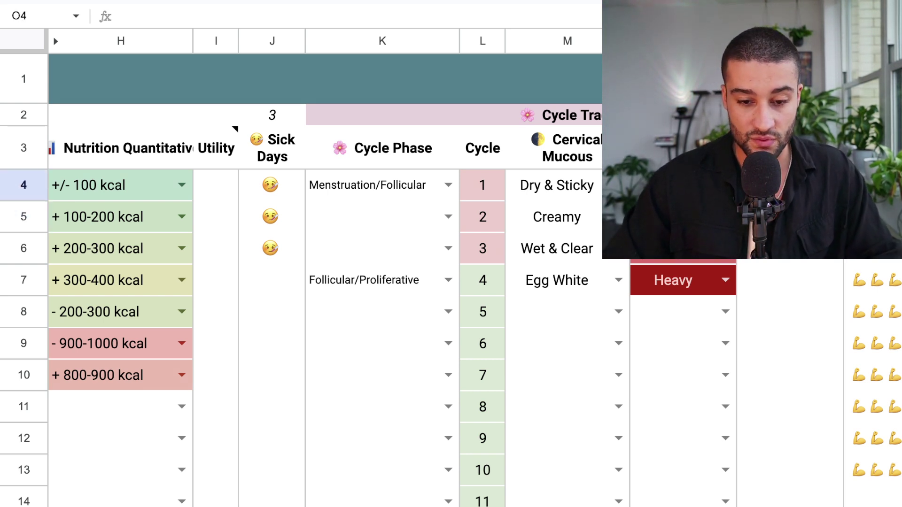
left_click(791, 217)
key("Down")
key("Down")
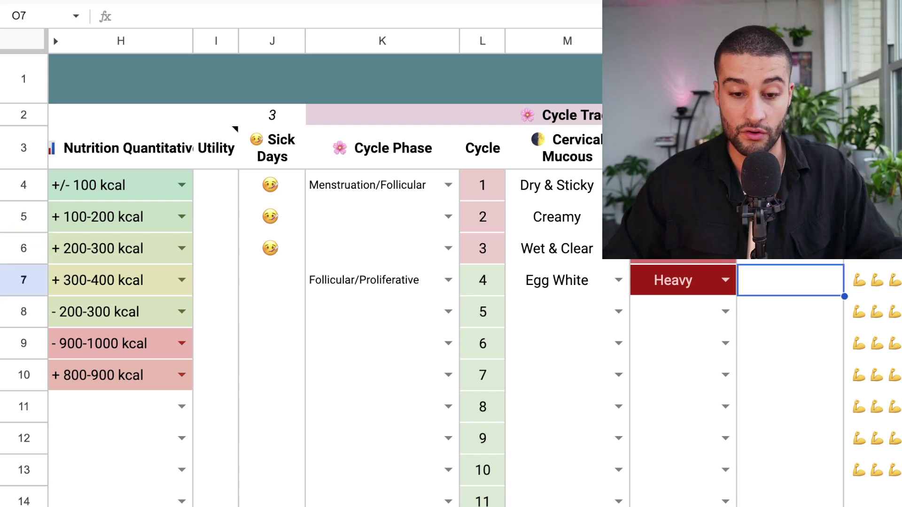
type("7")
key("Return")
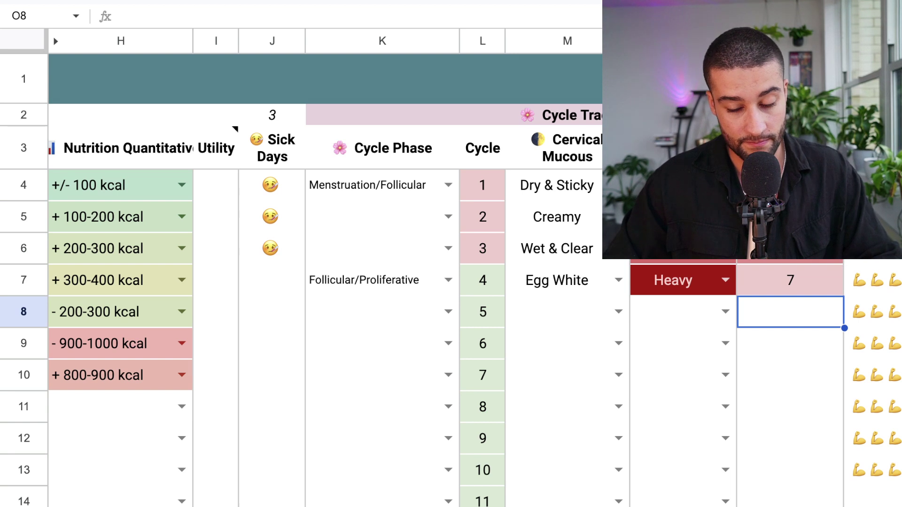
type("2")
key("Return")
key("Up")
key("Down")
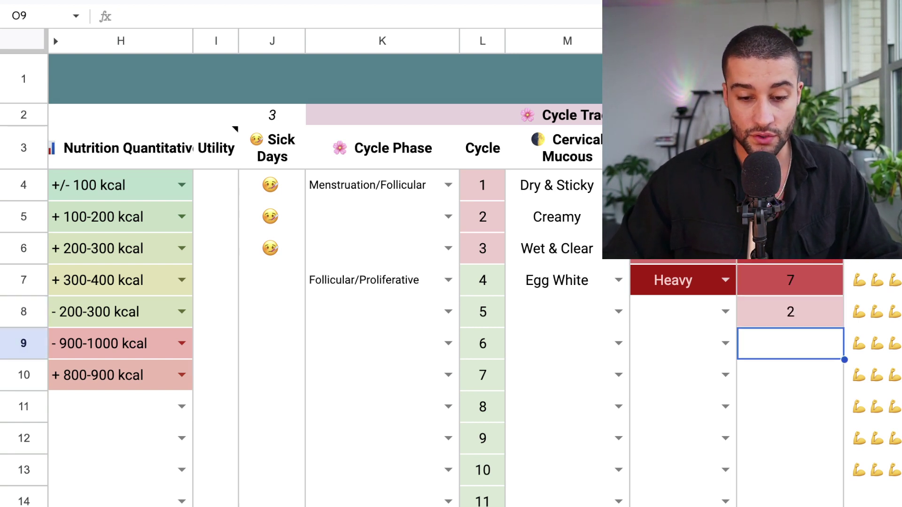
type("0")
key("Return")
key("Return")
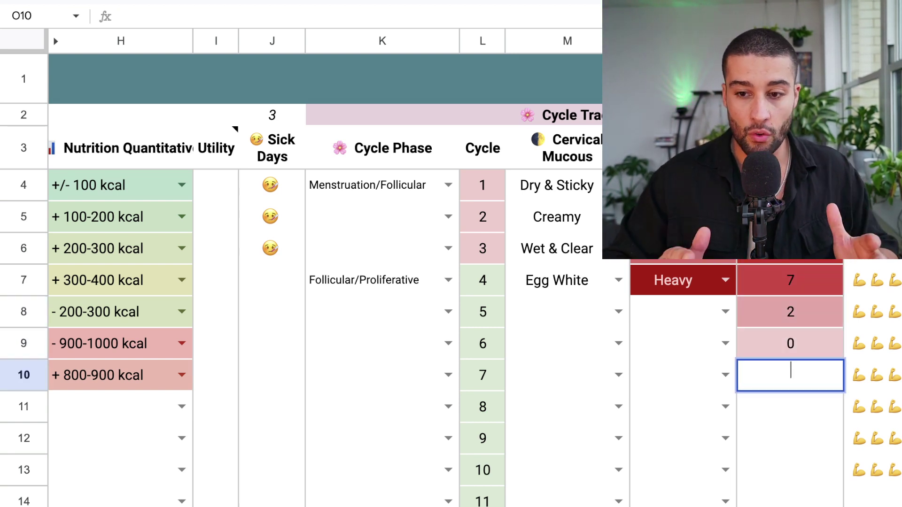
Review the filled-in Cycle Tracker columns, including the Period Flow options, and the neighbouring Habit 1 entries.
left_click(725, 185)
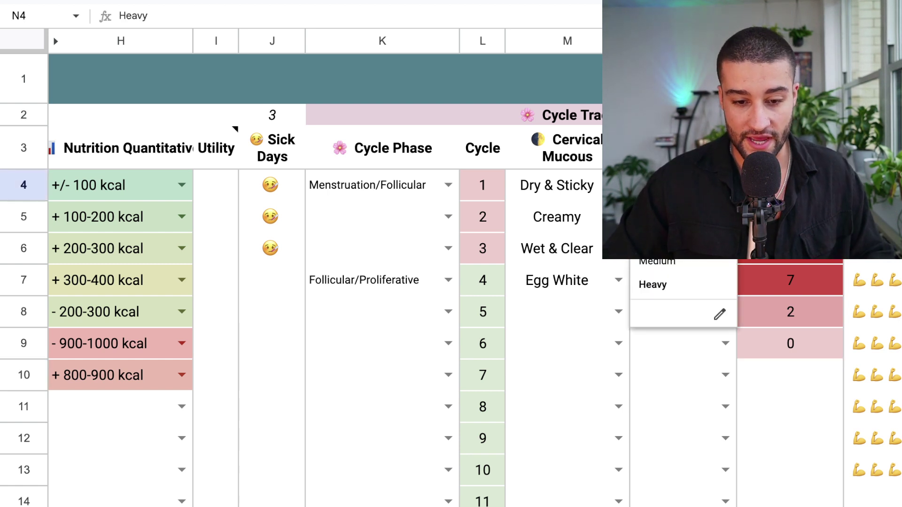
left_click(564, 281)
scroll(564, 281, "right", 8)
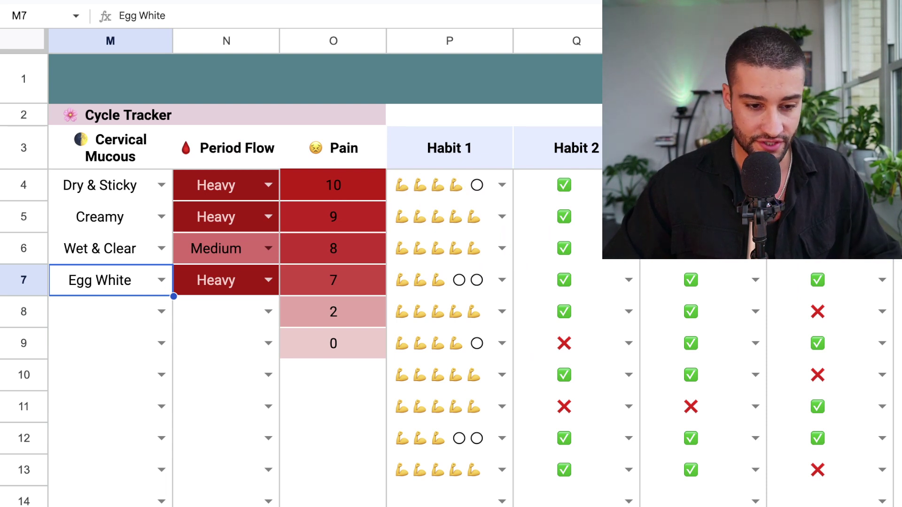
scroll(329, 329, "left", 6)
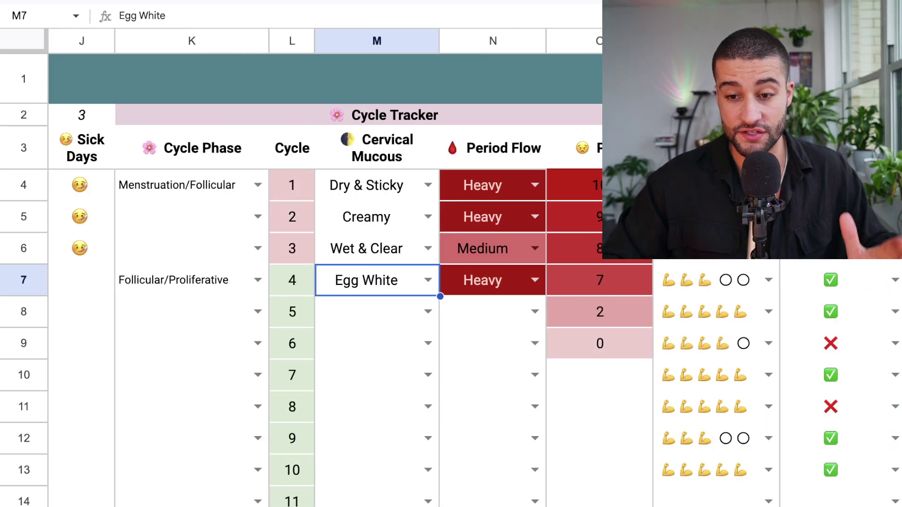
scroll(329, 329, "right", 1)
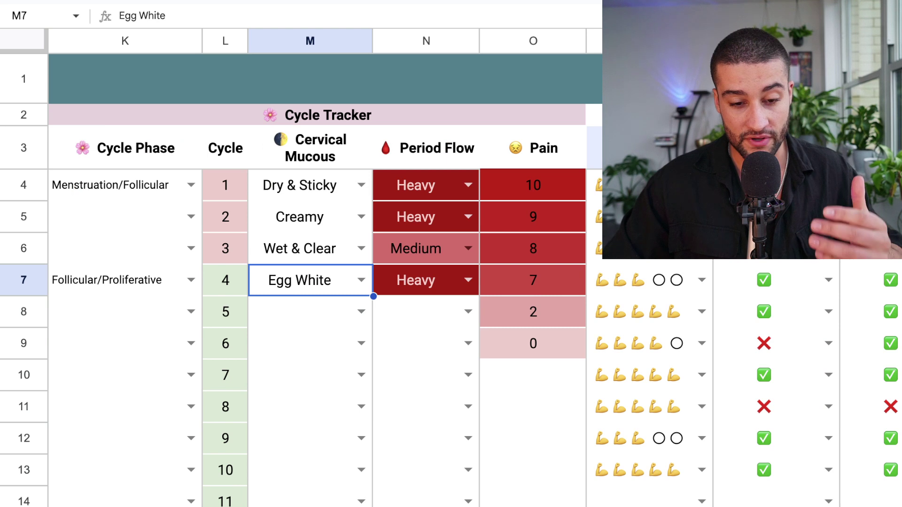
left_click(649, 217)
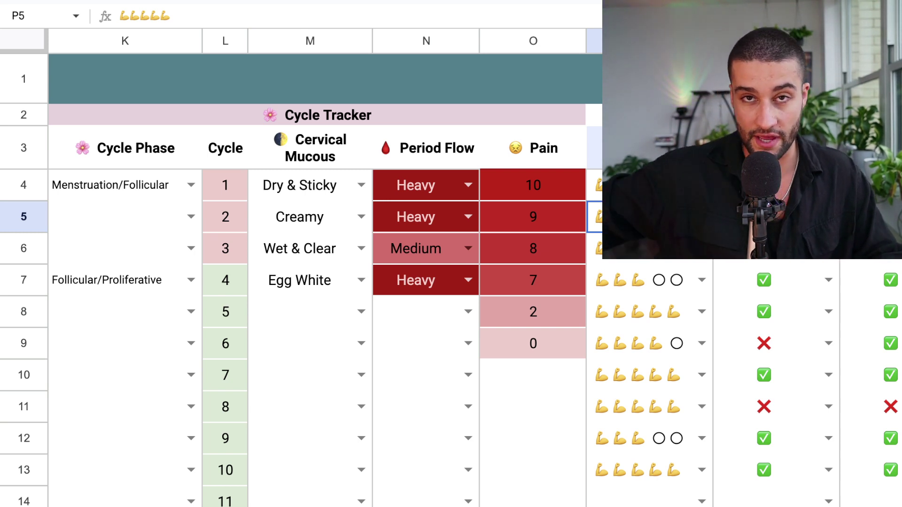
left_click(469, 217)
Rename the Habit 1 column in January's Habit Tracker as "Journel".
left_click(643, 217)
scroll(644, 217, "right", 3)
scroll(301, 281, "right", 5)
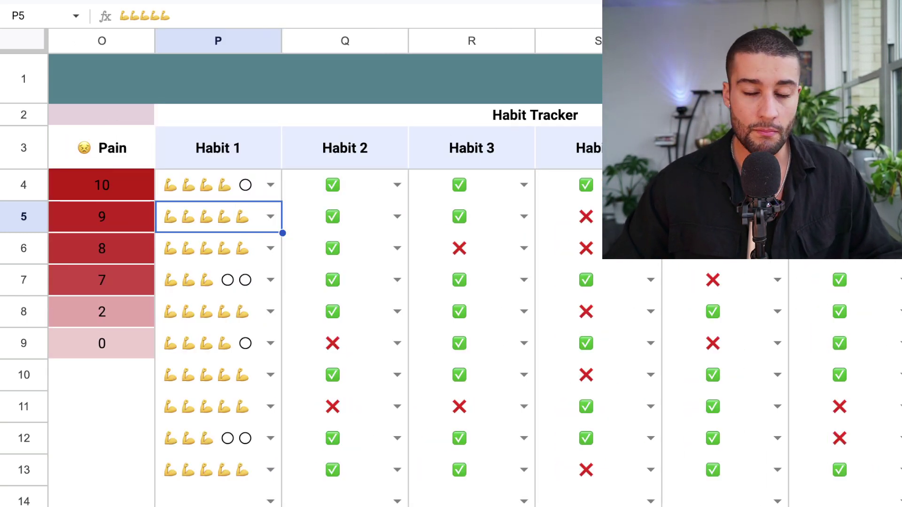
left_click(218, 148)
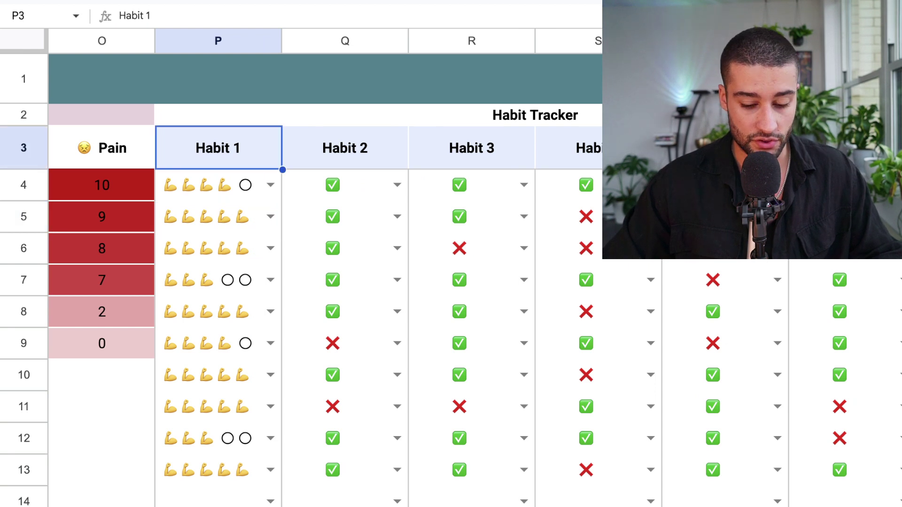
type("Journel")
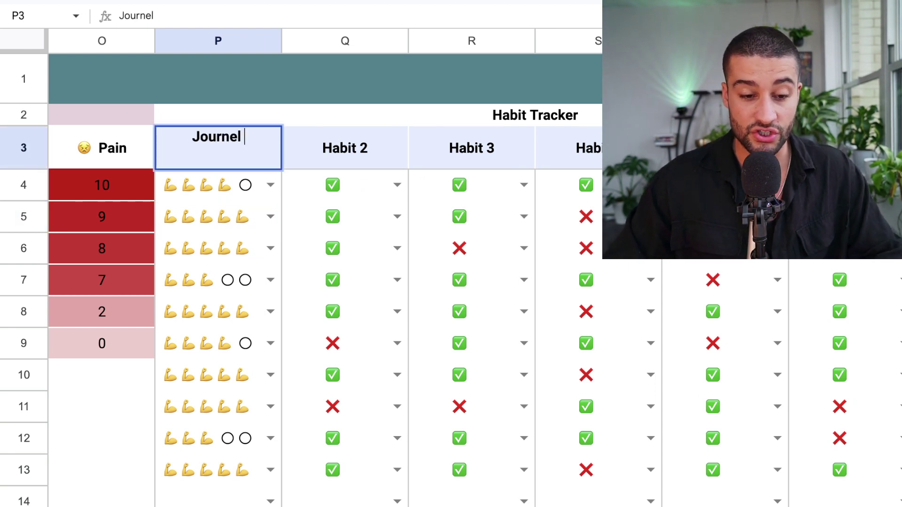
key("Tab")
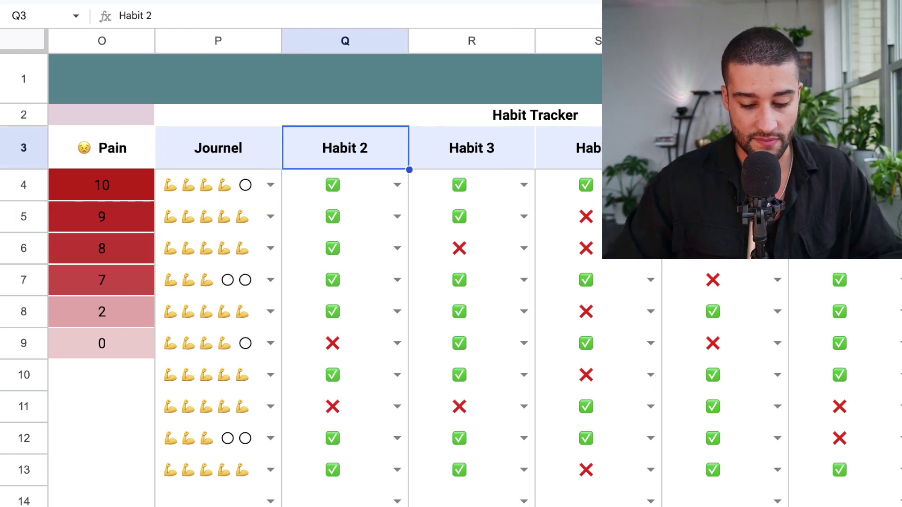
Rename the Habit 2 column in January's Habit Tracker as "Cold Showers".
type("Ice")
key("BackSpace")
key("BackSpace")
key("BackSpace")
type("Col")
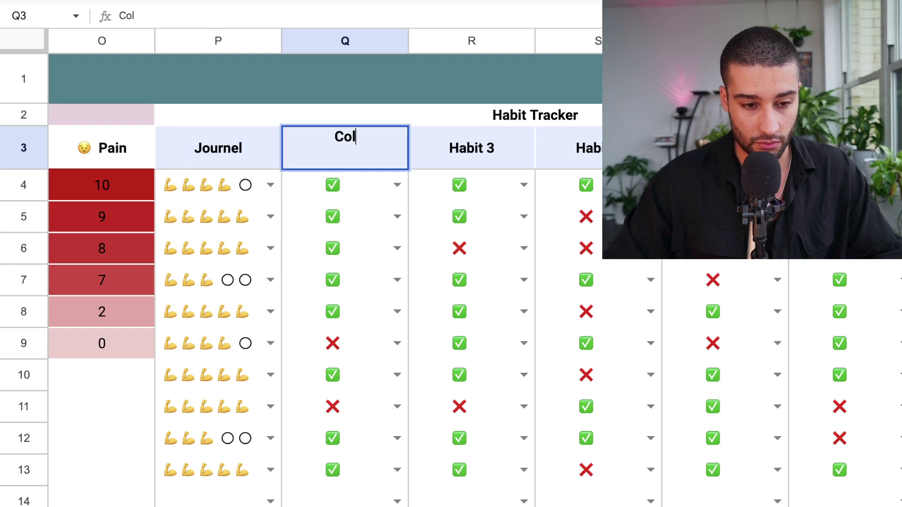
type("d Showers")
key("Return")
Examine the habit entries and the format settings for each habit beneath January's Habit Tracker.
left_click(271, 185)
left_click(345, 217)
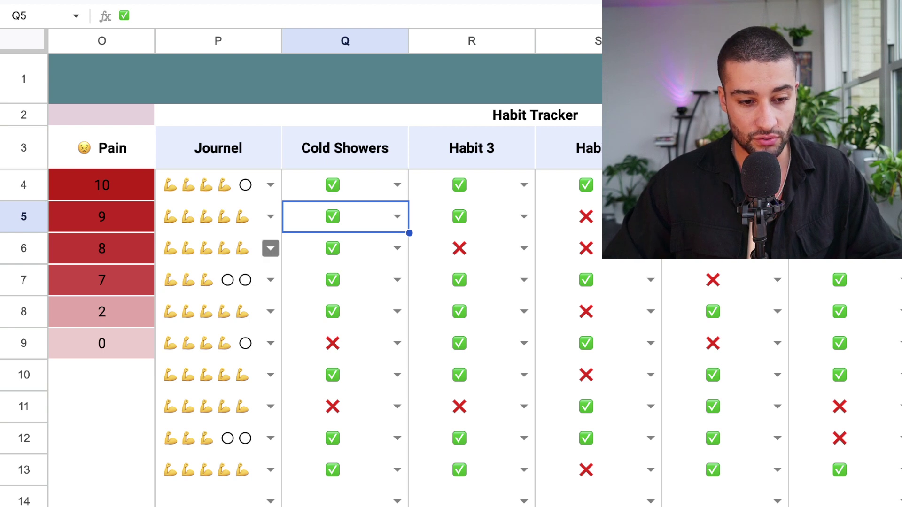
scroll(301, 277, "down", 7)
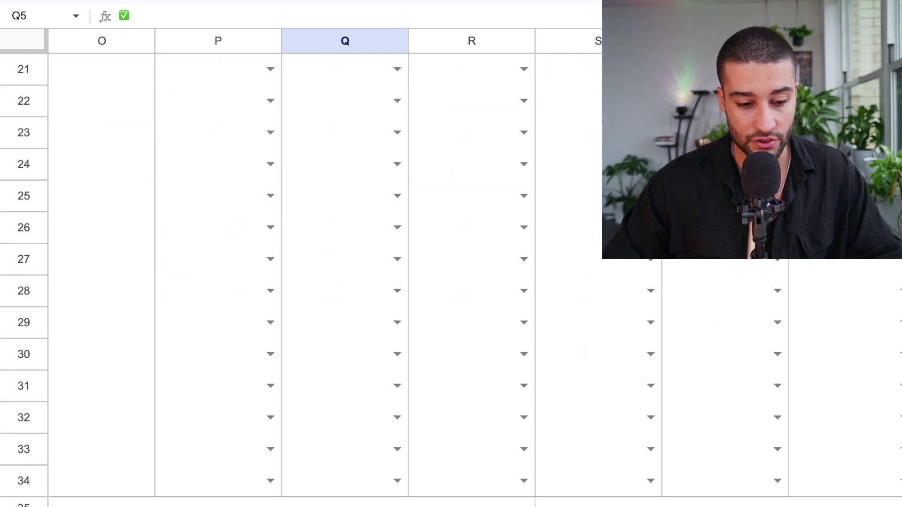
scroll(301, 277, "down", 3)
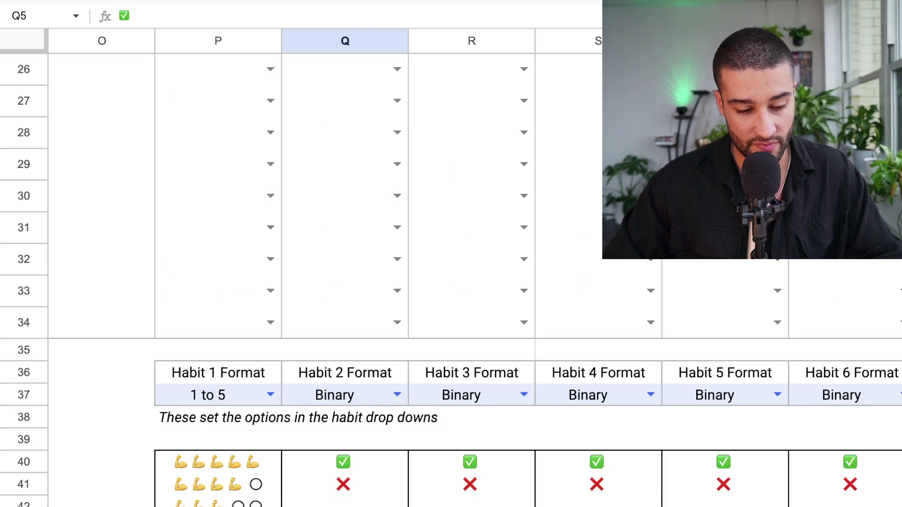
left_click(271, 395)
left_click(345, 291)
scroll(345, 291, "up", 10)
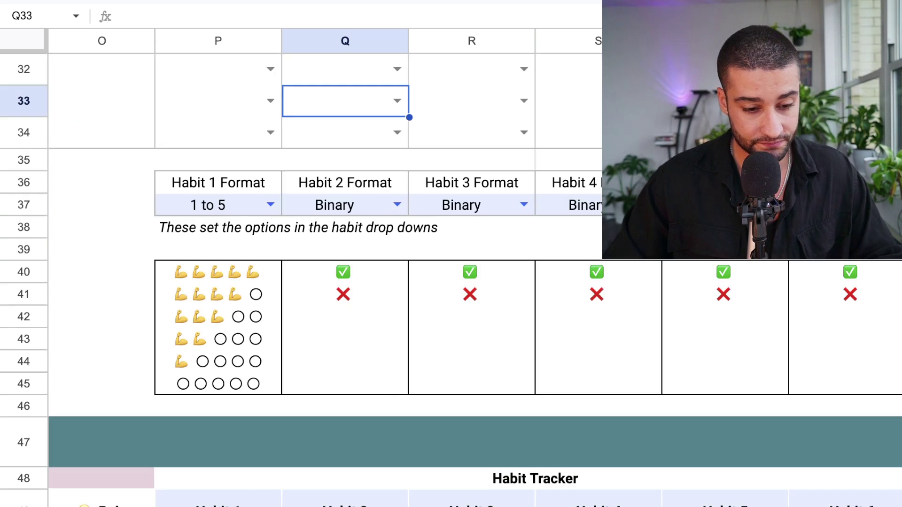
scroll(301, 282, "down", 2)
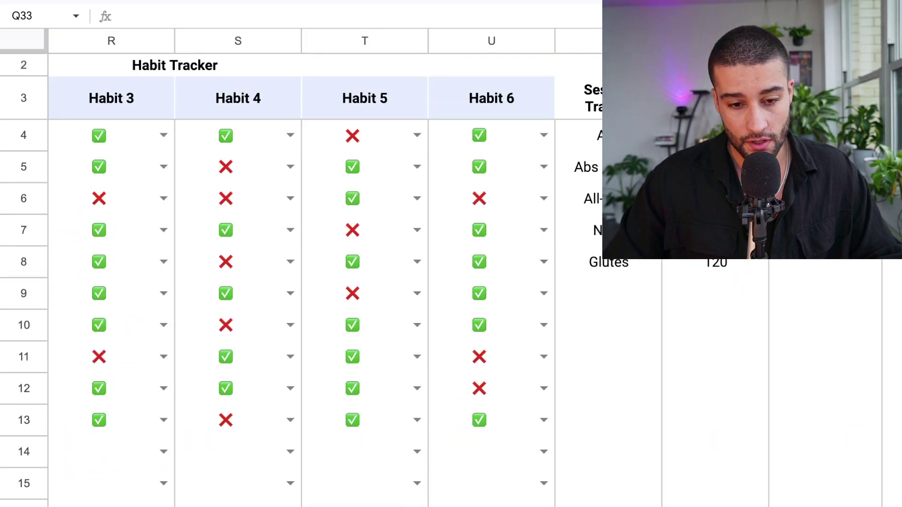
Examine January's Session Trained and Cardio (Mins per day) columns beside the Habit Tracker.
scroll(300, 282, "right", 5)
scroll(301, 282, "up", 1)
scroll(301, 282, "left", 3)
scroll(325, 282, "left", 3)
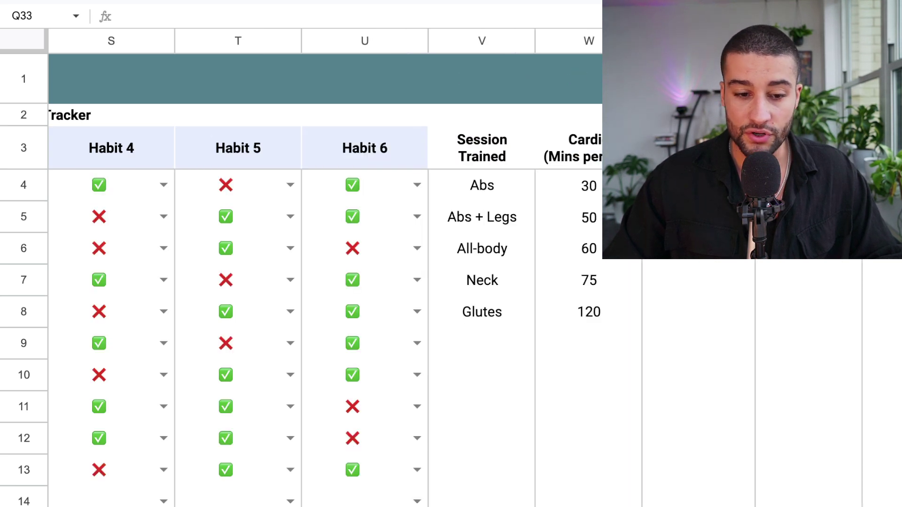
left_click(481, 186)
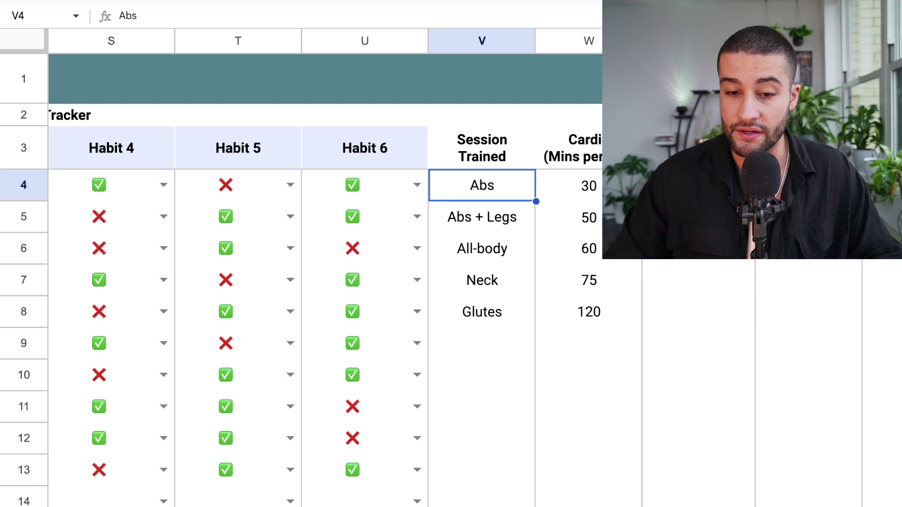
left_click(589, 186)
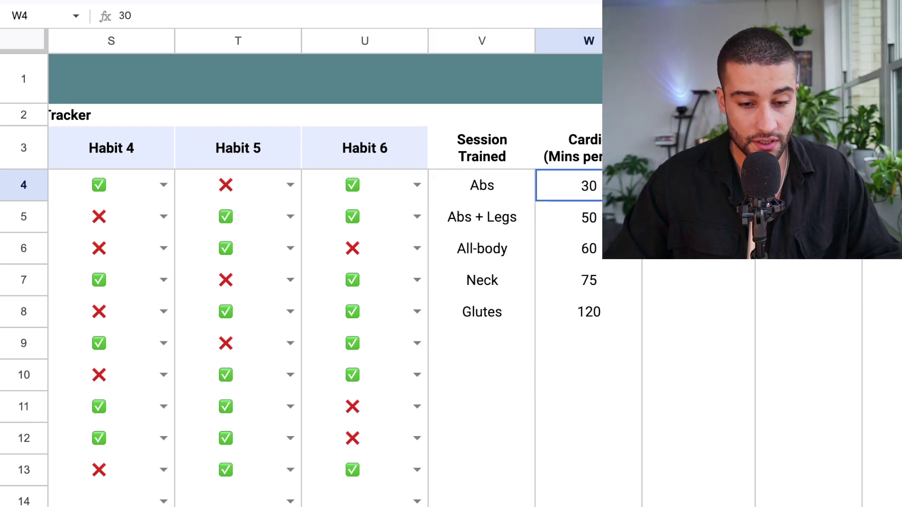
left_click(481, 148)
scroll(482, 148, "right", 7)
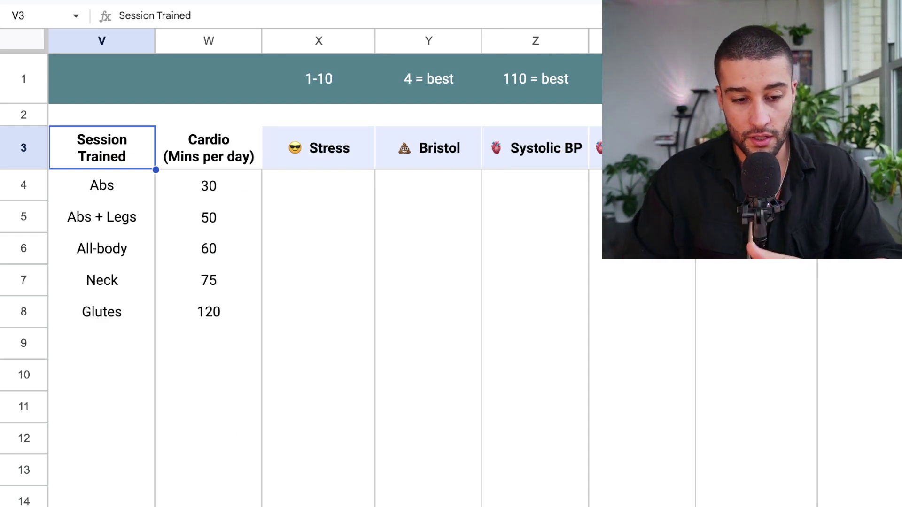
Try hiding columns F to H, from Steps to Nutrition Quantitative, on the January sheet and undo the hiding.
scroll(301, 282, "left", 10)
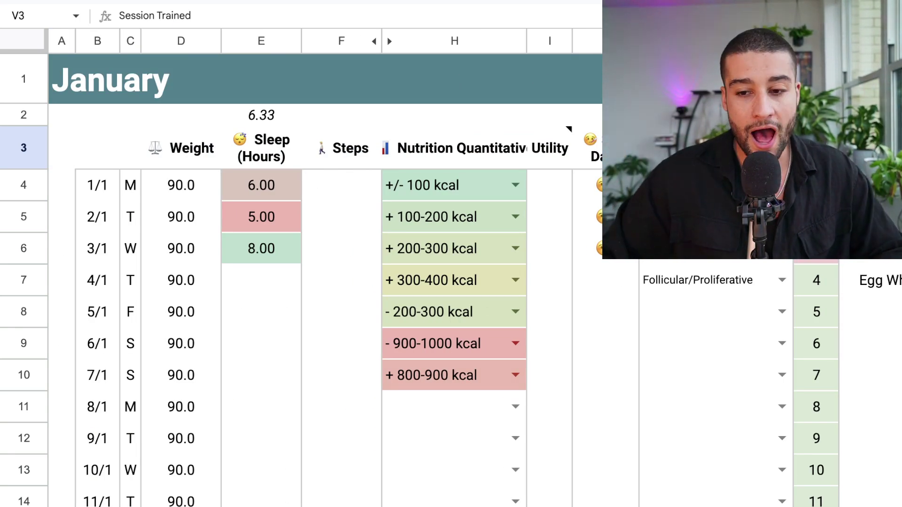
left_click(454, 40)
left_click(341, 41, "shift")
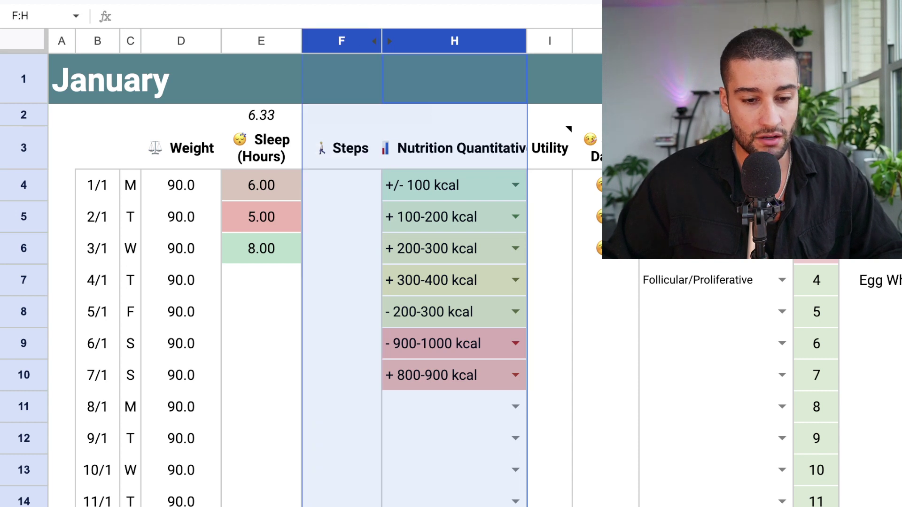
left_click(549, 217)
left_click(454, 41)
left_click(341, 41, "shift")
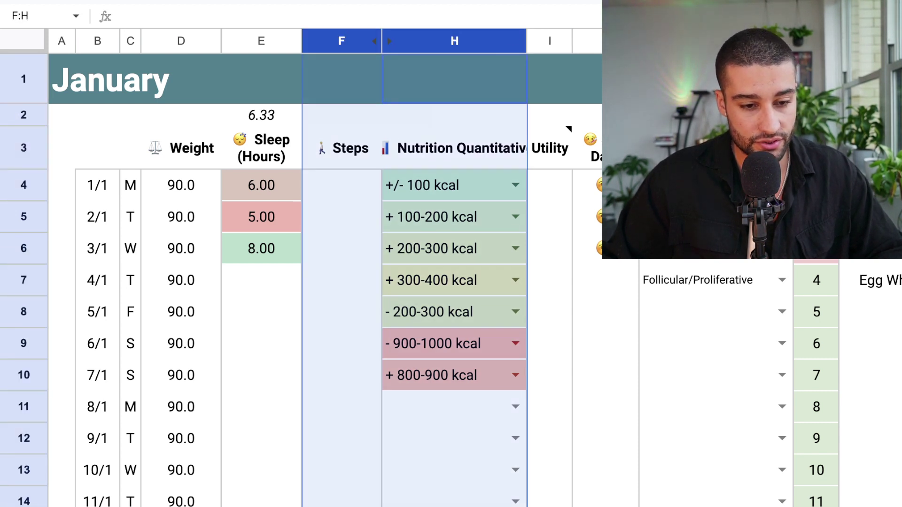
right_click(336, 42)
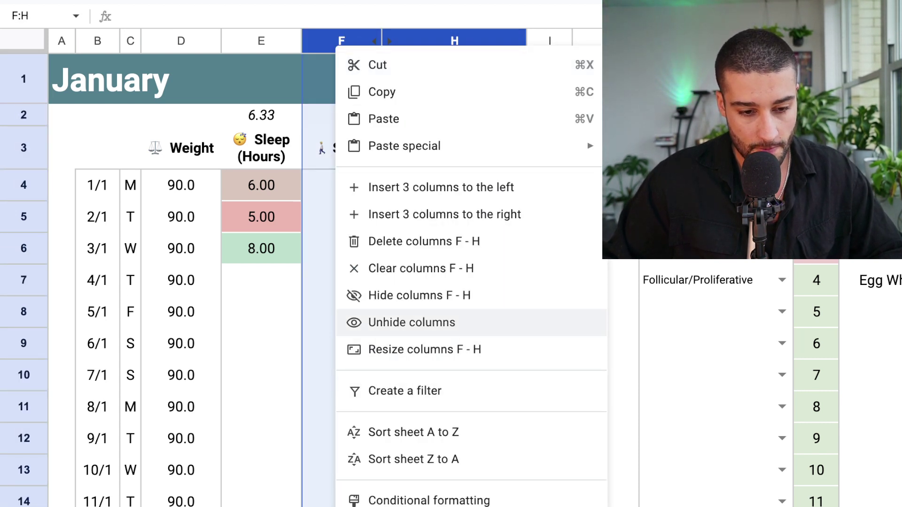
left_click(419, 296)
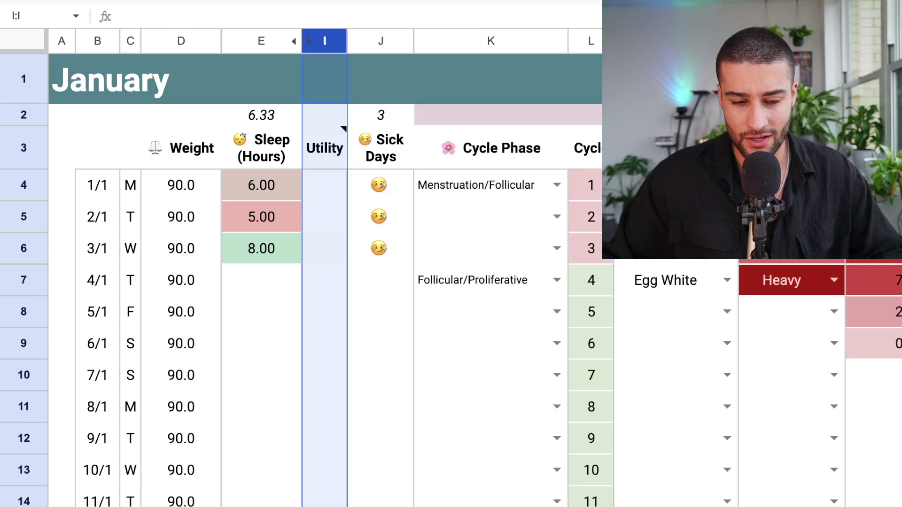
key("ctrl+z")
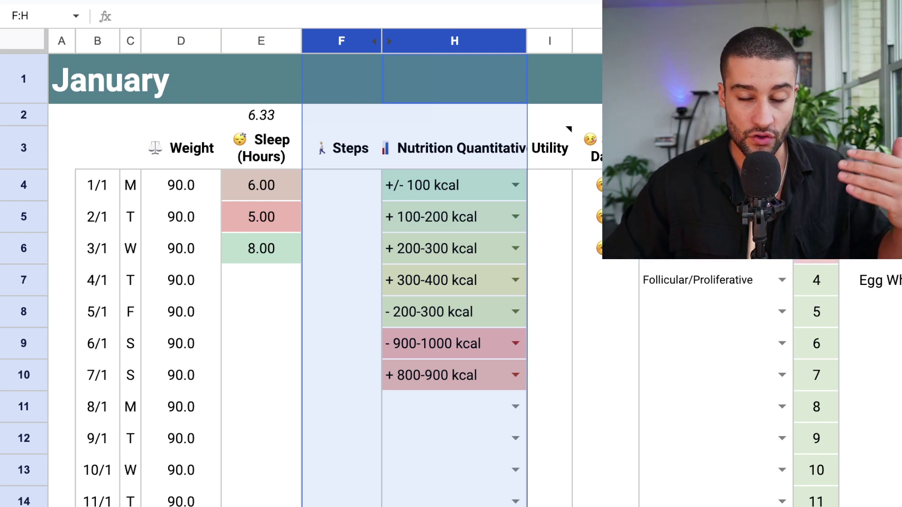
left_click(716, 312)
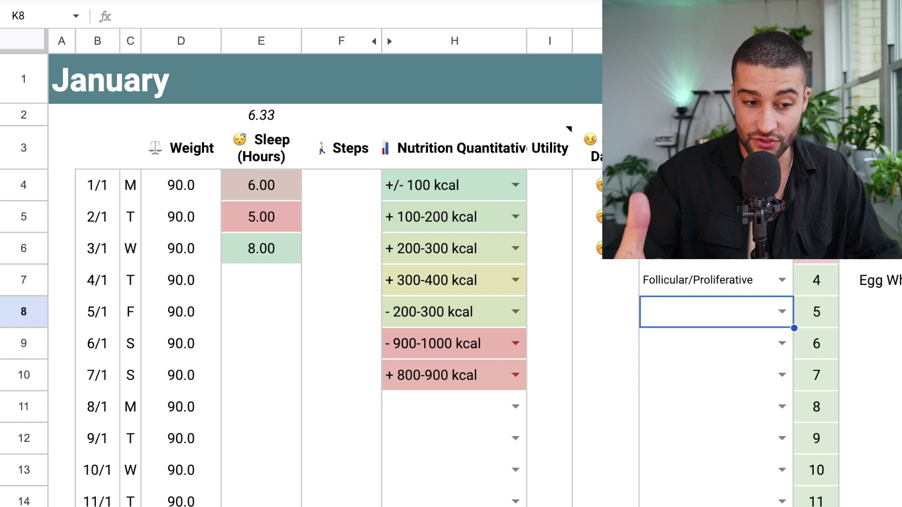
left_click(61, 1)
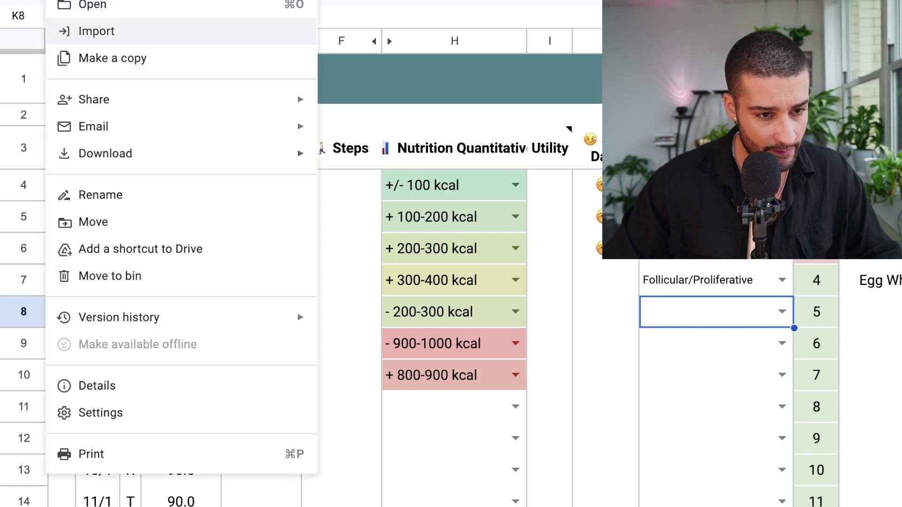
left_click(716, 79)
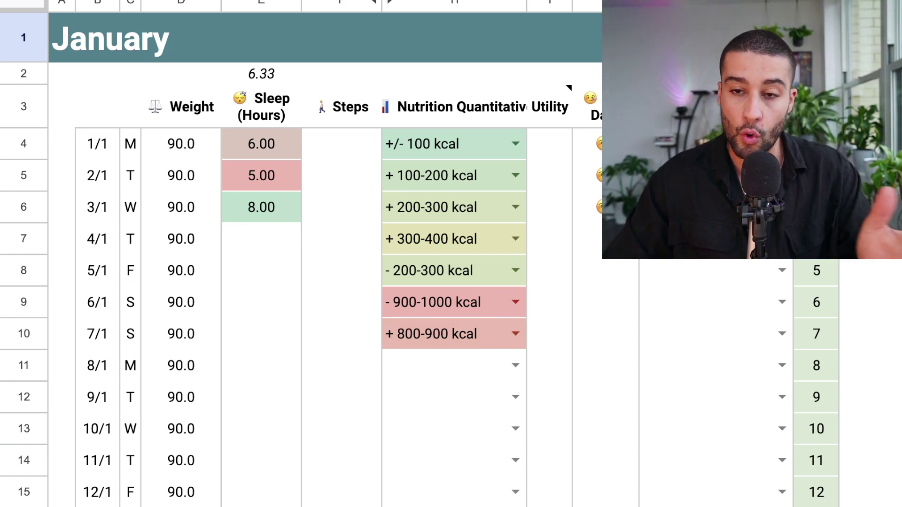
left_click(716, 208)
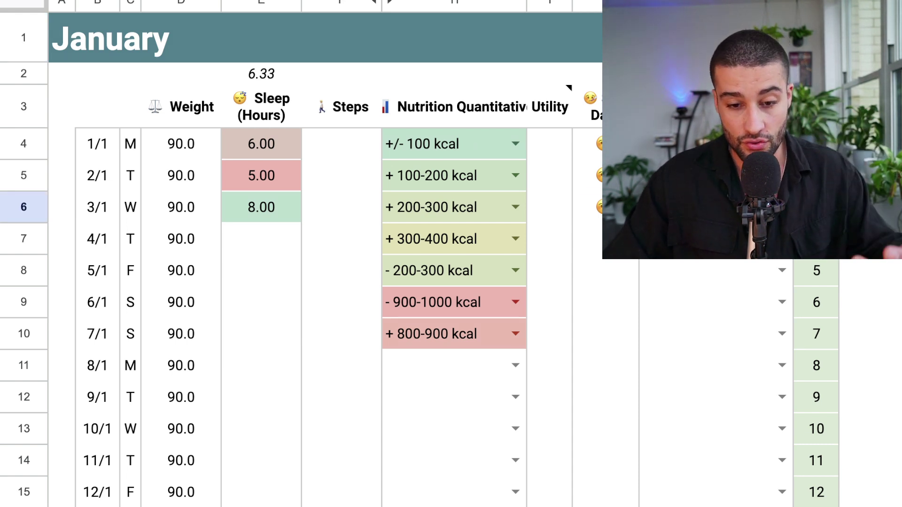
left_click(606, 176)
Review January's columns from the Cycle Tracker and habits across to Stress, Bristol, Systolic BP and Diastolic BP.
scroll(606, 176, "right", 15)
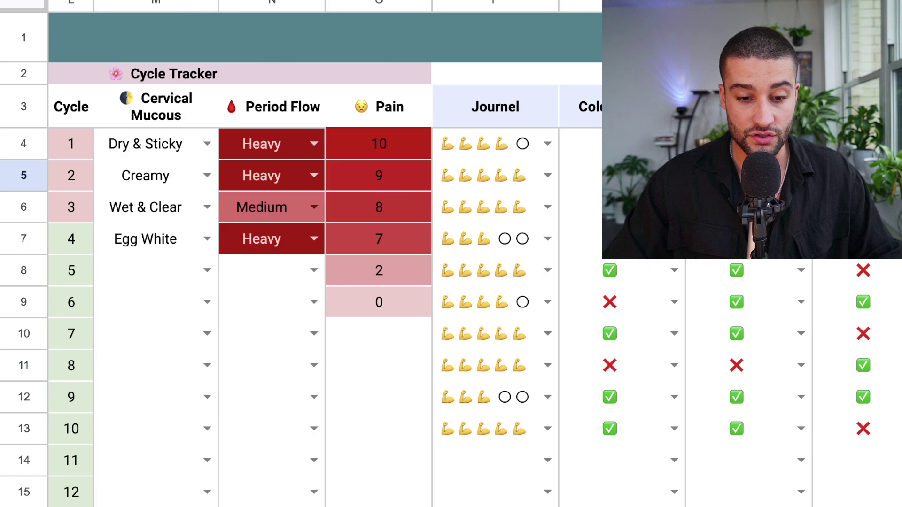
scroll(329, 282, "right", 5)
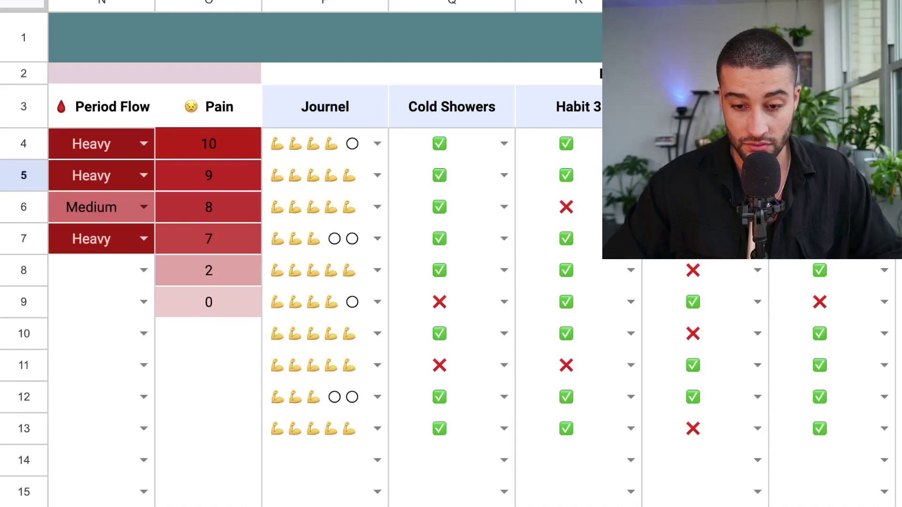
scroll(325, 282, "right", 10)
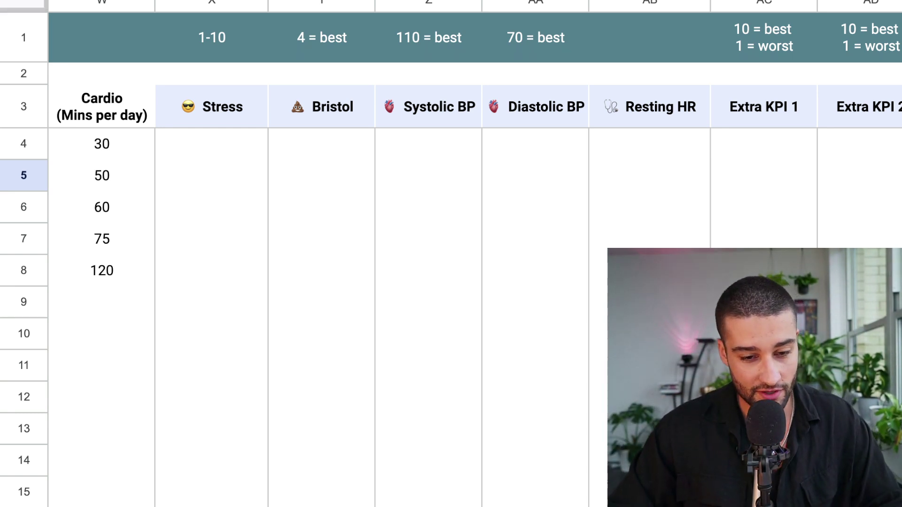
left_click(649, 144)
left_click(211, 106)
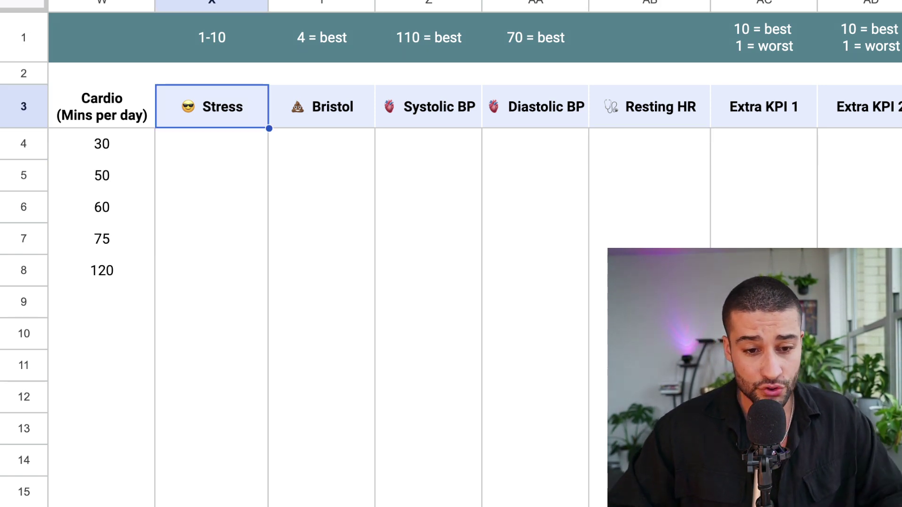
key("shift+Right")
key("shift+Right")
key("shift+Right")
left_click(535, 4)
left_click(211, 4, "shift")
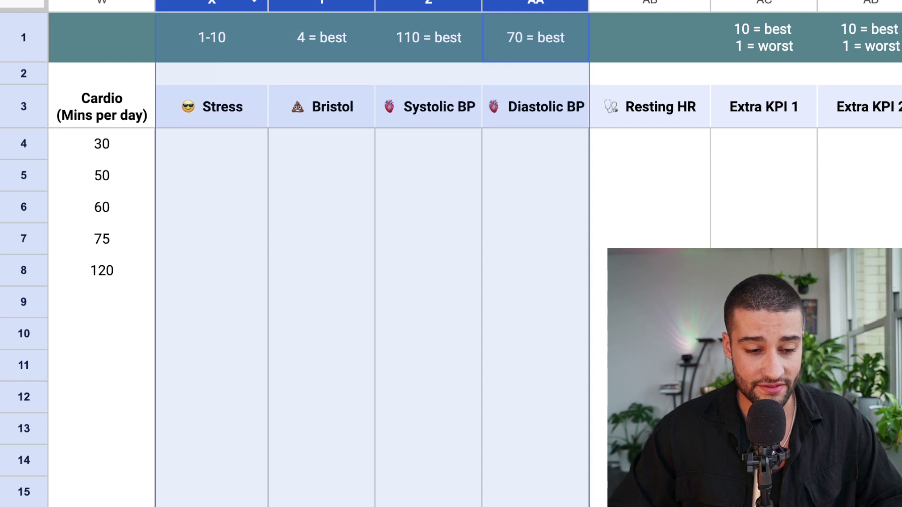
left_click(535, 175)
Enter January stress scores of 10, 1, 7, 6, 5, 4, 3 and 8 for 1/1 through 8/1.
left_click(211, 144)
type("10")
key("Return")
type("1")
key("Return")
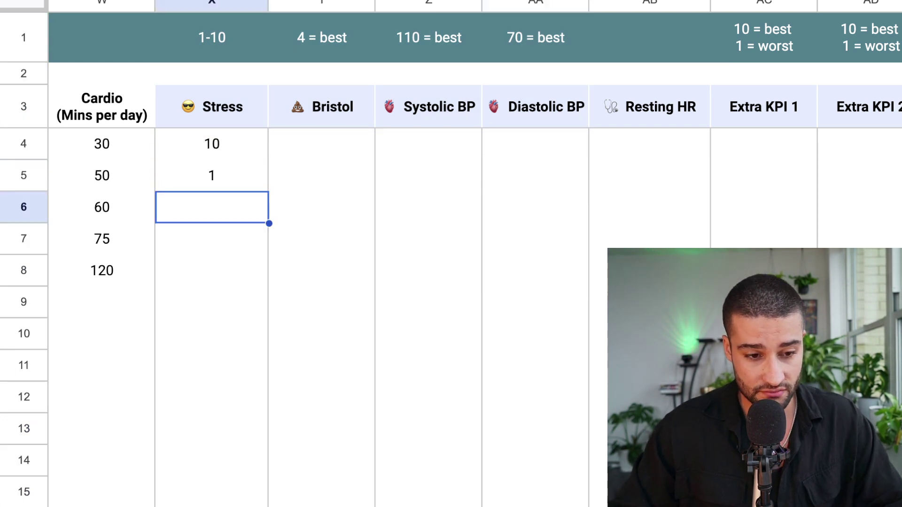
type("7")
key("Return")
type("6")
key("Return")
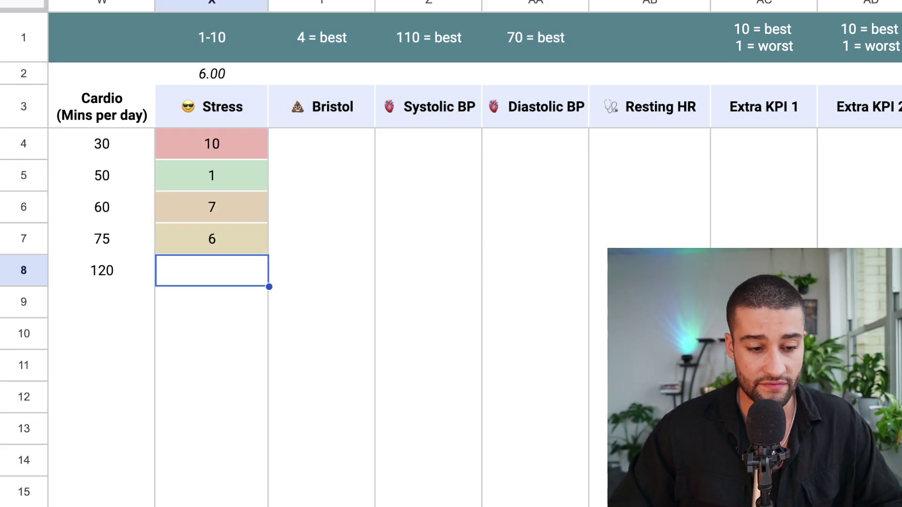
type("5")
key("Return")
type("4")
key("Return")
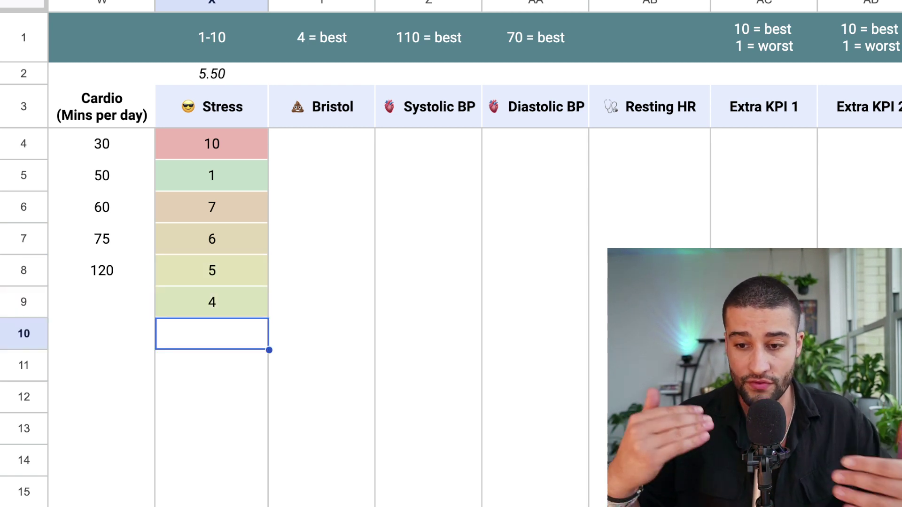
type("3")
key("Return")
type("8")
key("Return")
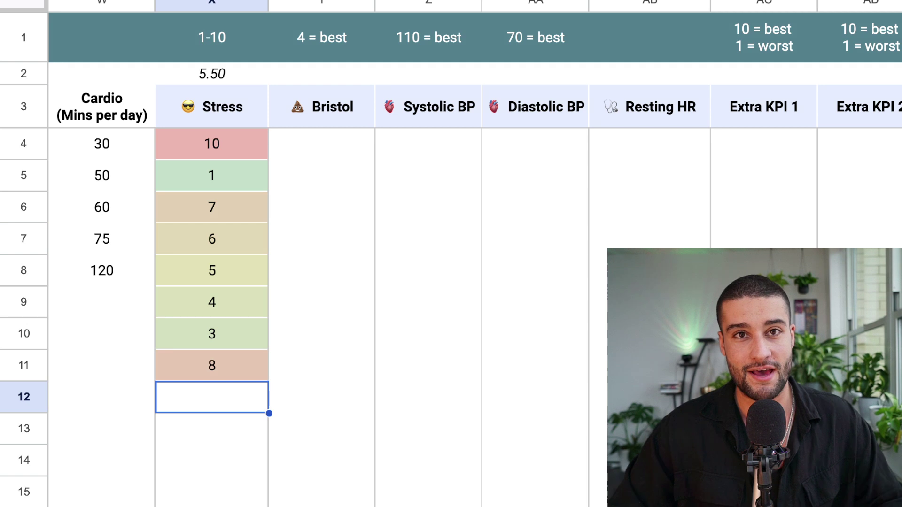
left_click(322, 144)
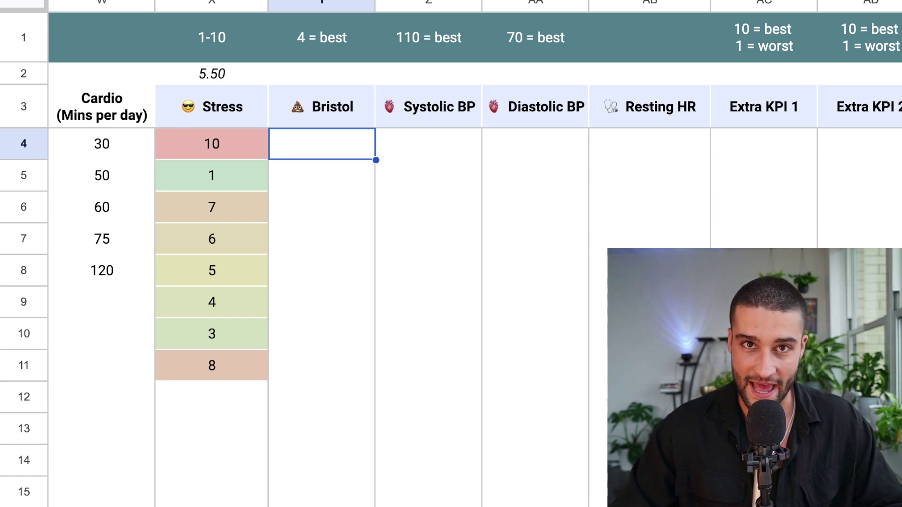
key("Down")
key("Up")
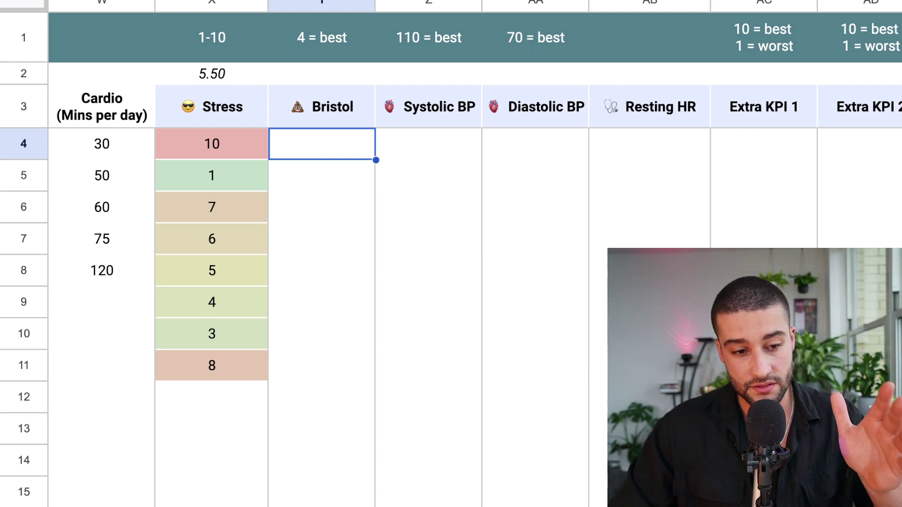
left_click_drag(212, 143, 212, 334)
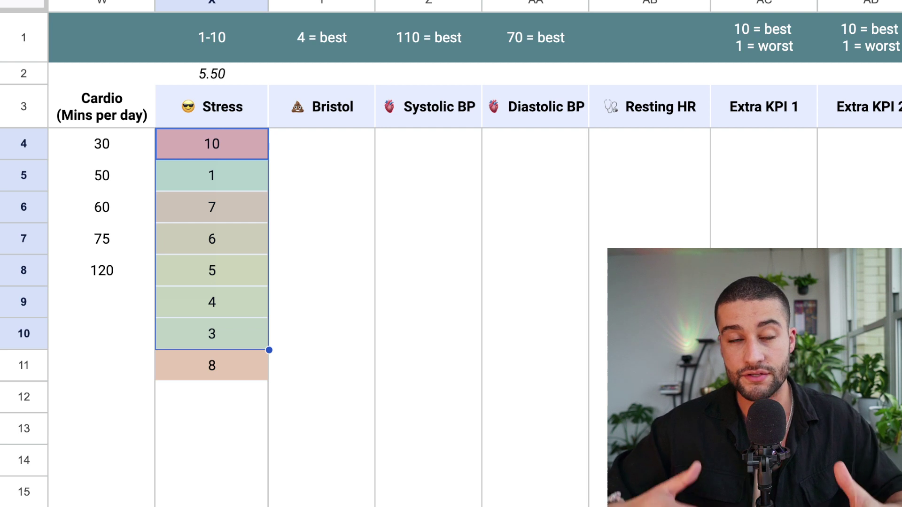
Look through the Bristol stool chart image results and enlarge the Continence Foundation's Bristol Stool Form Scale.
left_click(322, 144)
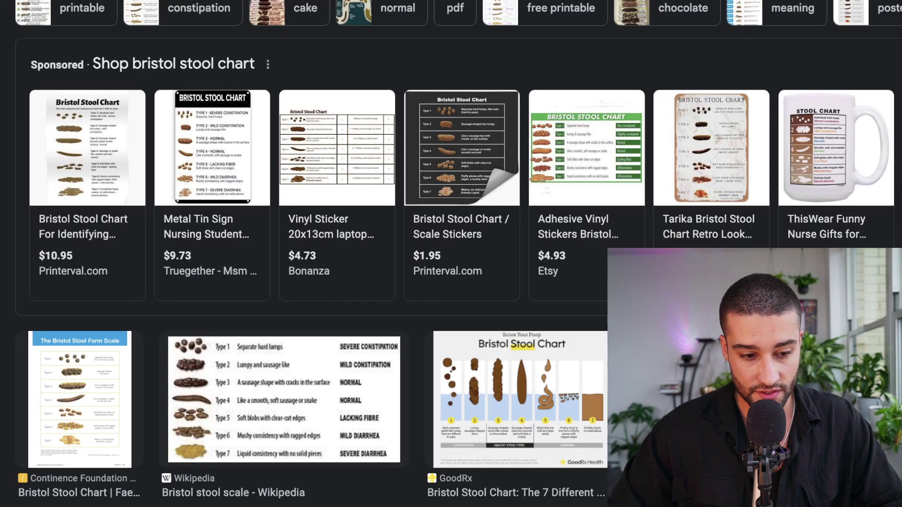
scroll(300, 253, "down", 4)
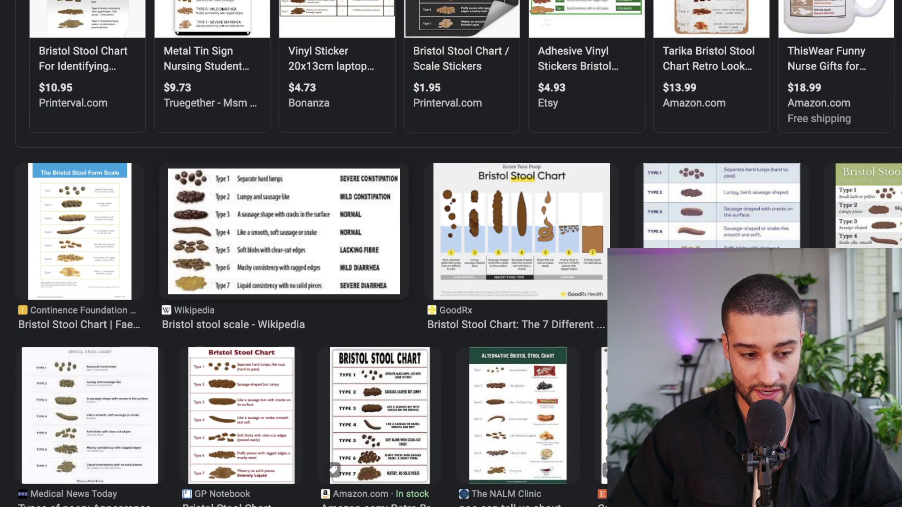
left_click(79, 232)
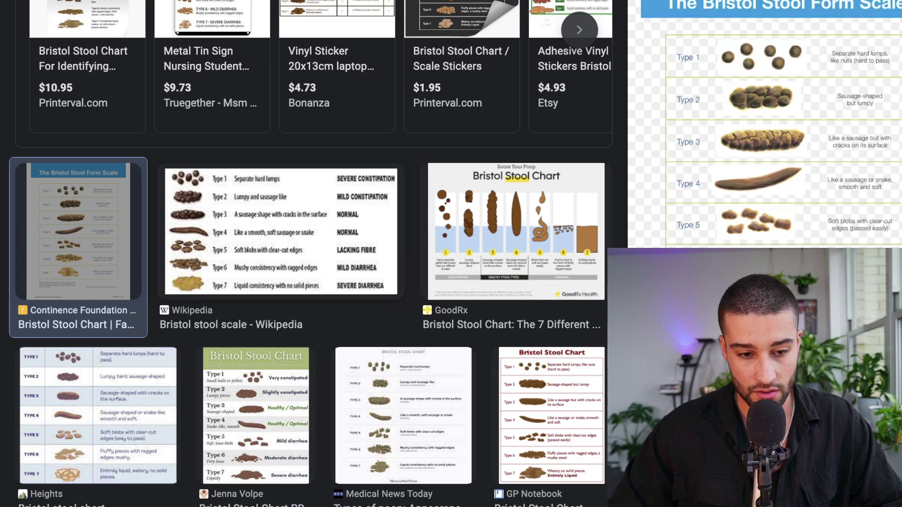
left_click(515, 232)
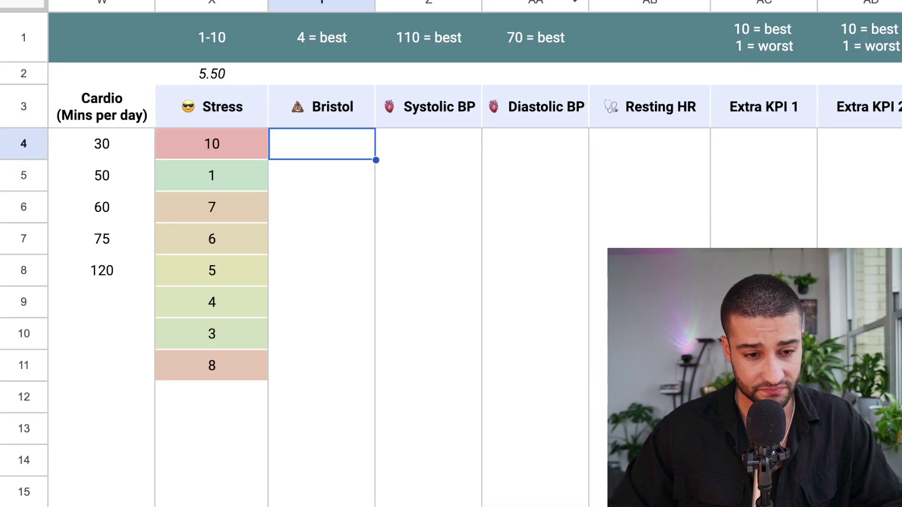
Enter January Bristol scores of 4, 3, 2, 5, 6 and 7 for 1/1 through 6/1.
type("4")
key("Return")
type("3")
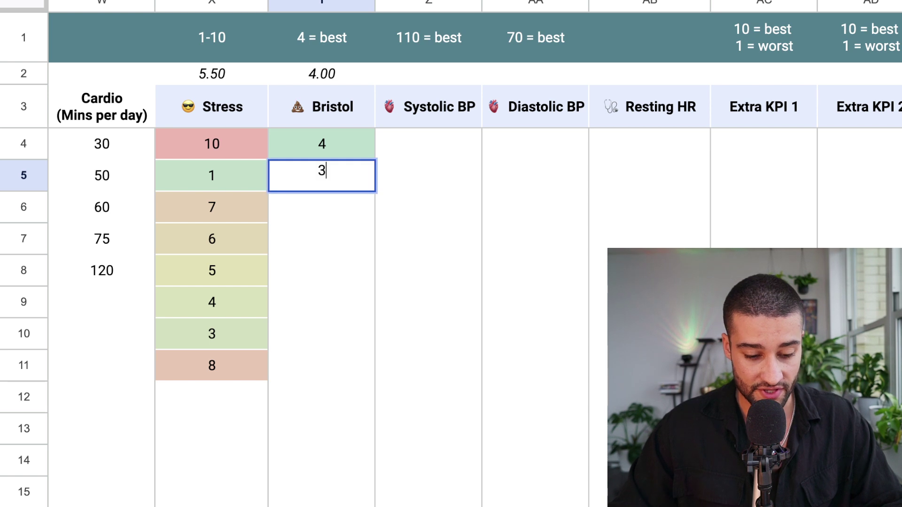
key("Return")
type("2")
key("Return")
type("5")
key("Return")
type("6")
key("Return")
type("7")
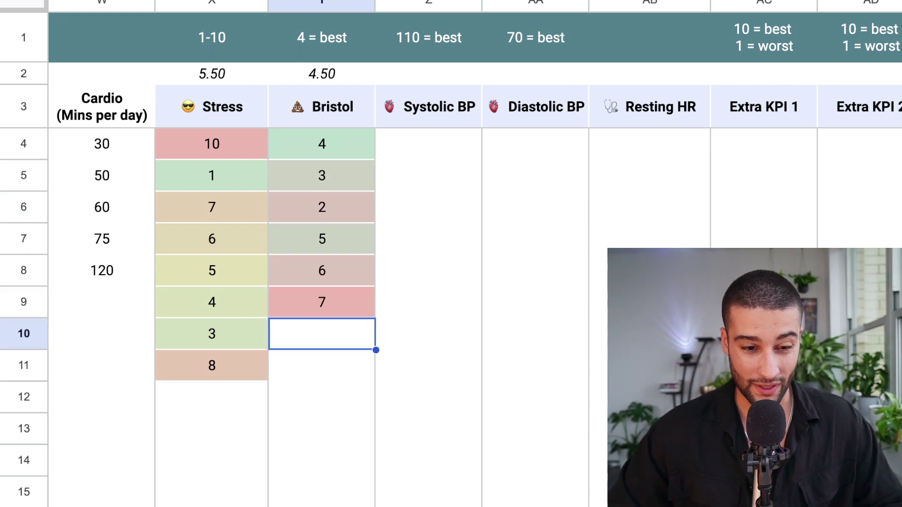
Review January's columns from Systolic BP, Diastolic BP and Resting HR across to Extra KPI 10.
left_click(428, 144)
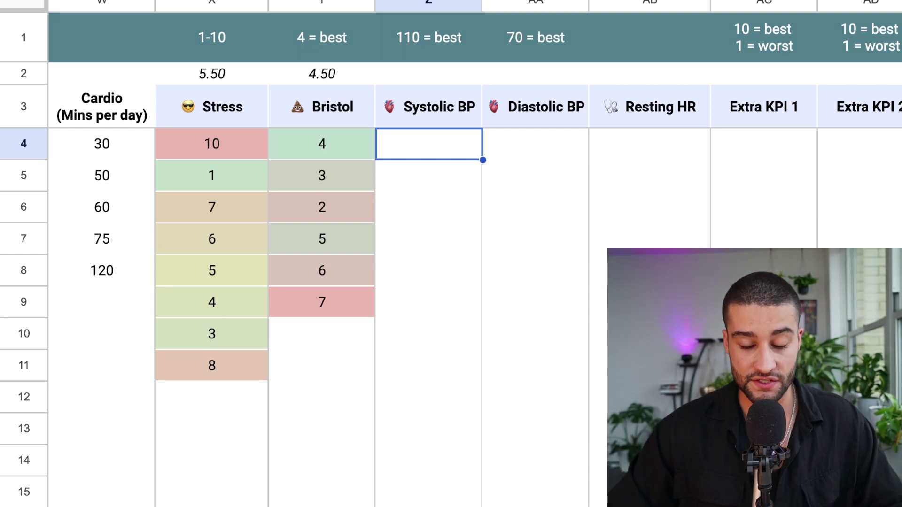
scroll(329, 235, "right", 2)
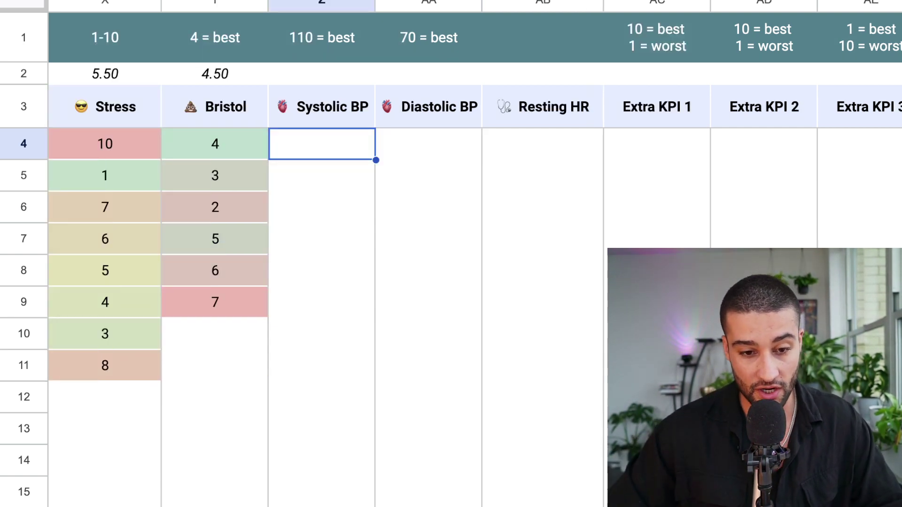
scroll(329, 235, "right", 2)
left_click(429, 144)
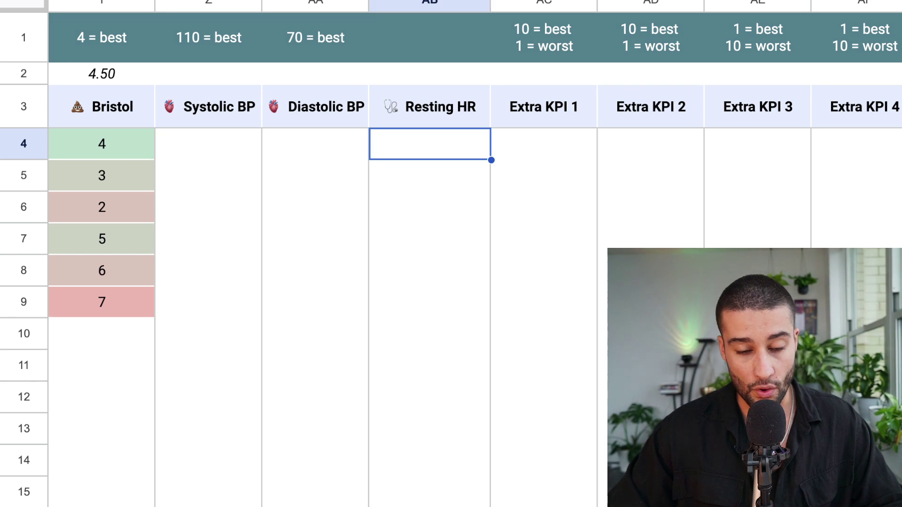
scroll(430, 143, "right", 2)
scroll(329, 235, "right", 4)
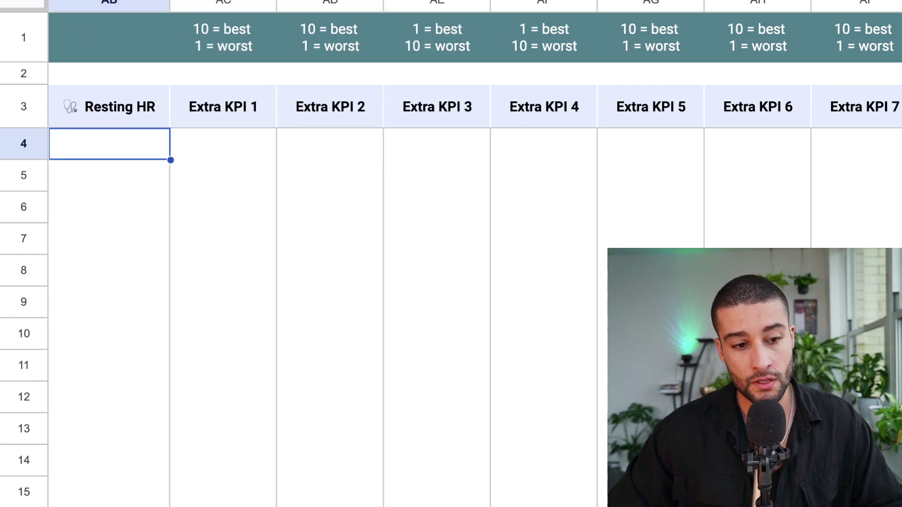
left_click_drag(223, 107, 761, 113)
left_click(752, 110)
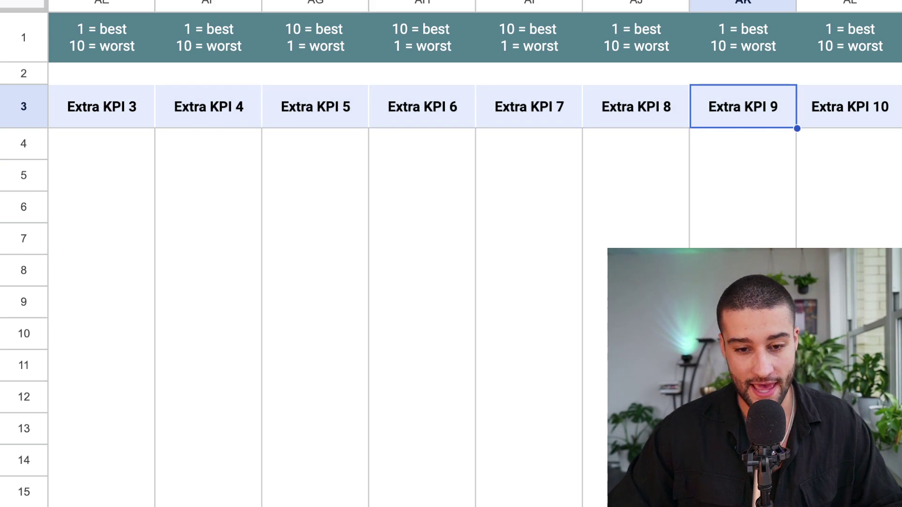
left_click(636, 239)
scroll(636, 239, "left", 8)
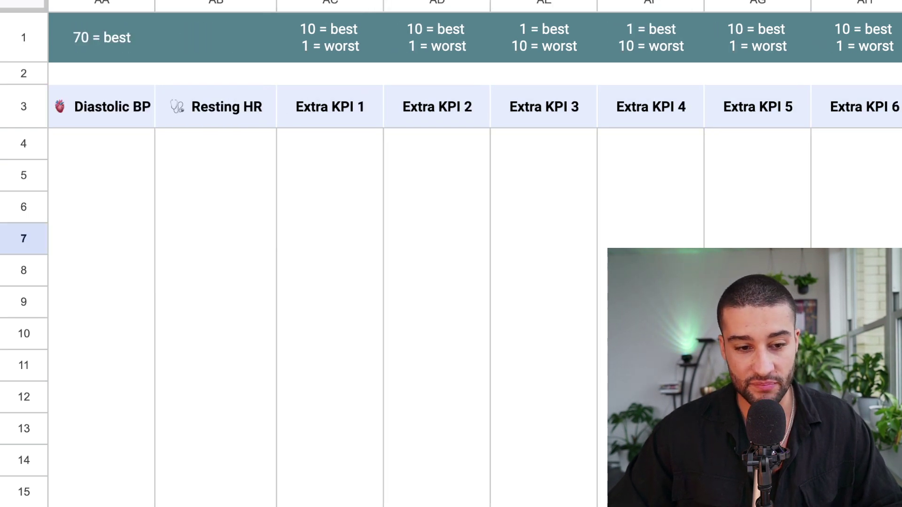
Enter the sample scores 10 and 1 in the first two January days of Extra KPI 1.
left_click(331, 37)
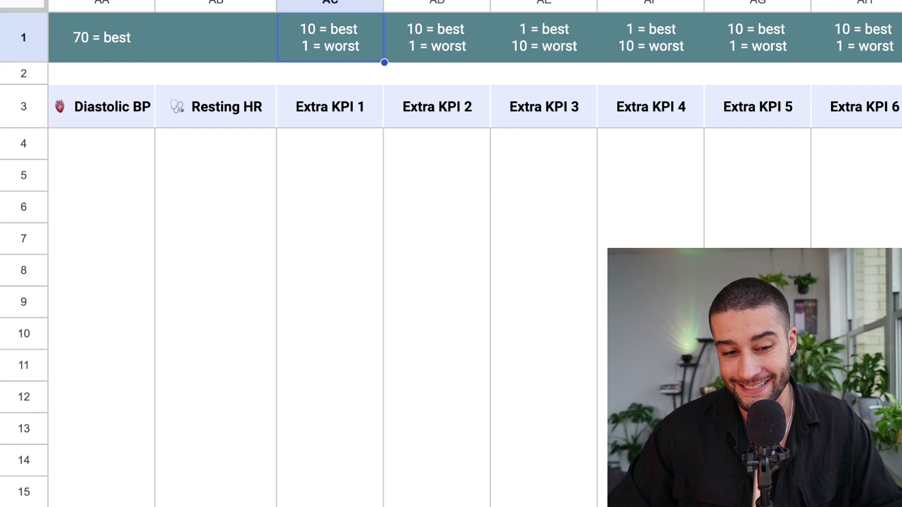
left_click(437, 38)
left_click(331, 144)
type("10")
key("Return")
type("1")
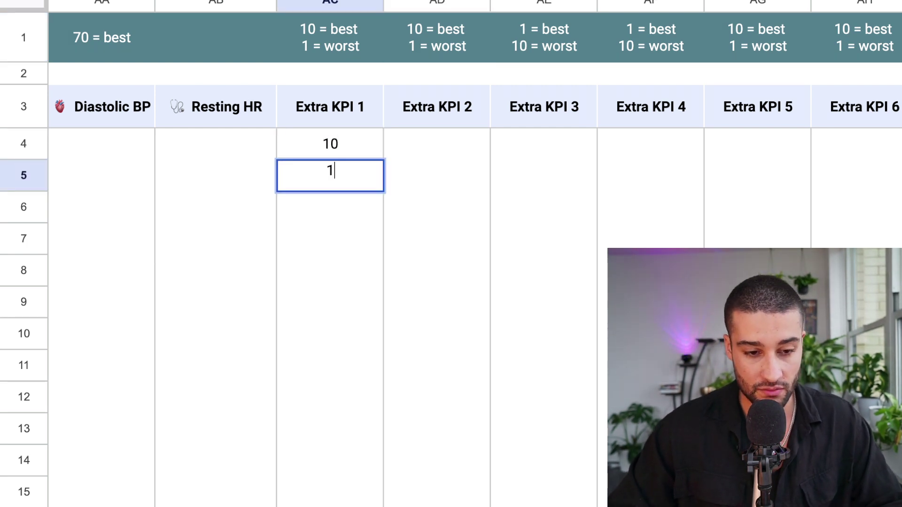
key("Return")
Enter the sample scores 10 and 1 in the first two January days of Extra KPI 3.
left_click(544, 144)
type("10")
key("Return")
type("1")
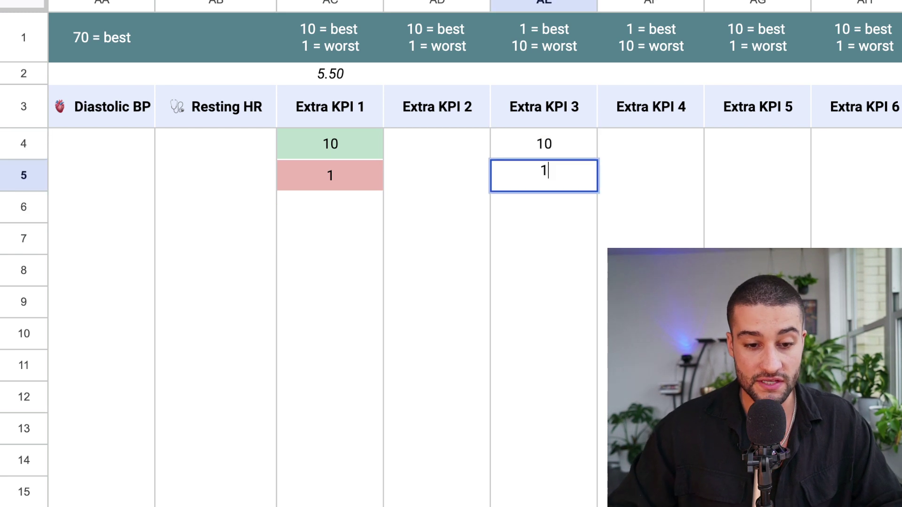
key("Return")
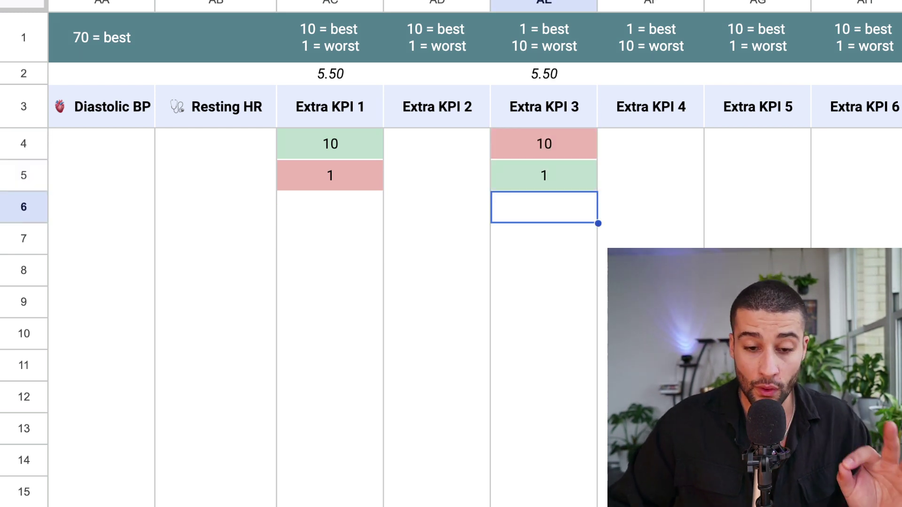
Look over the best and worst scale labels of the Extra KPI columns through to Notes.
scroll(329, 282, "right", 5)
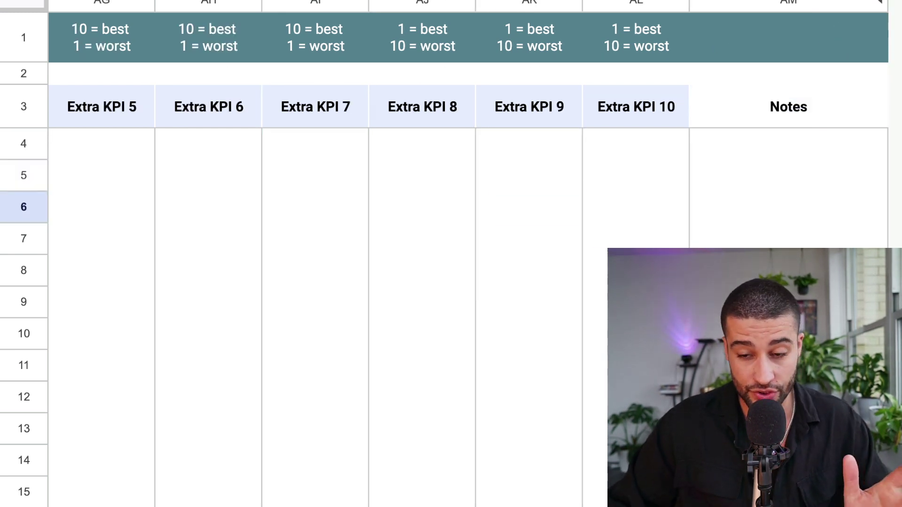
scroll(329, 282, "left", 10)
scroll(329, 282, "right", 10)
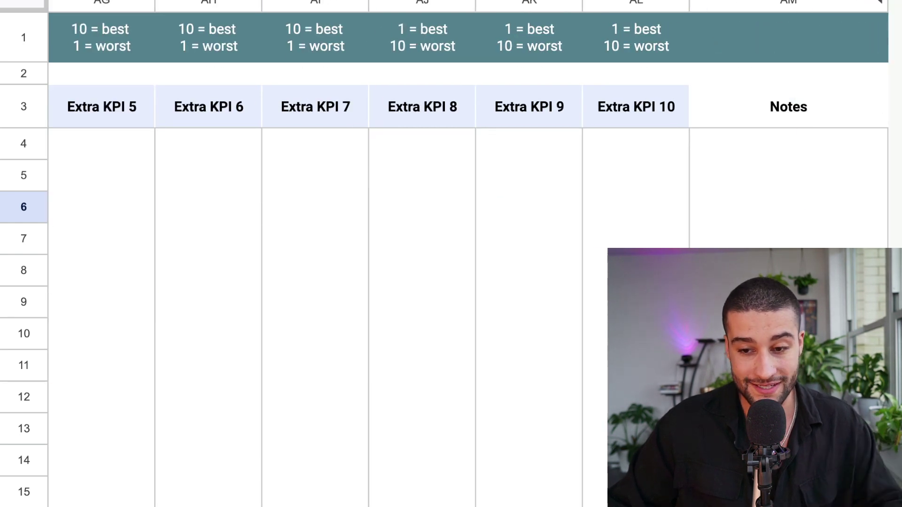
scroll(329, 282, "left", 10)
scroll(329, 282, "right", 3)
scroll(328, 282, "right", 2)
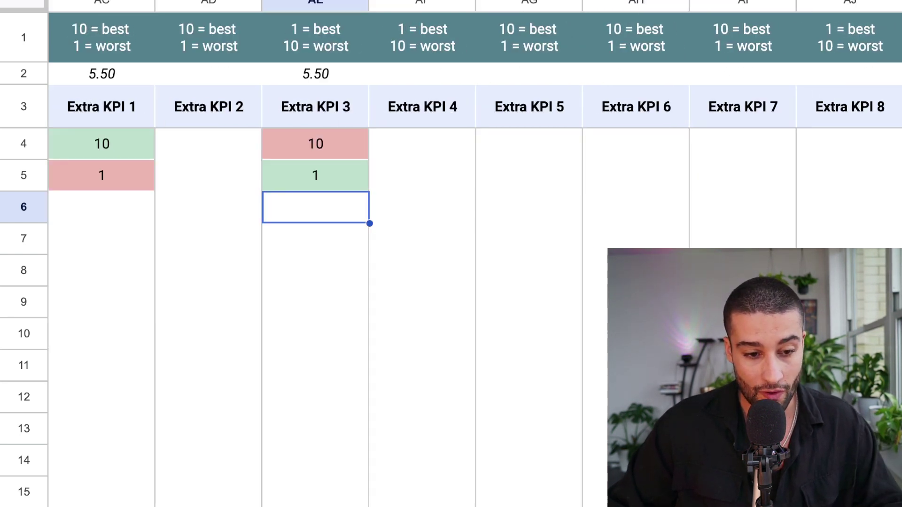
Open the colour scale conditional formatting rule that applies to the Extra KPI 3 column.
right_click(284, 176)
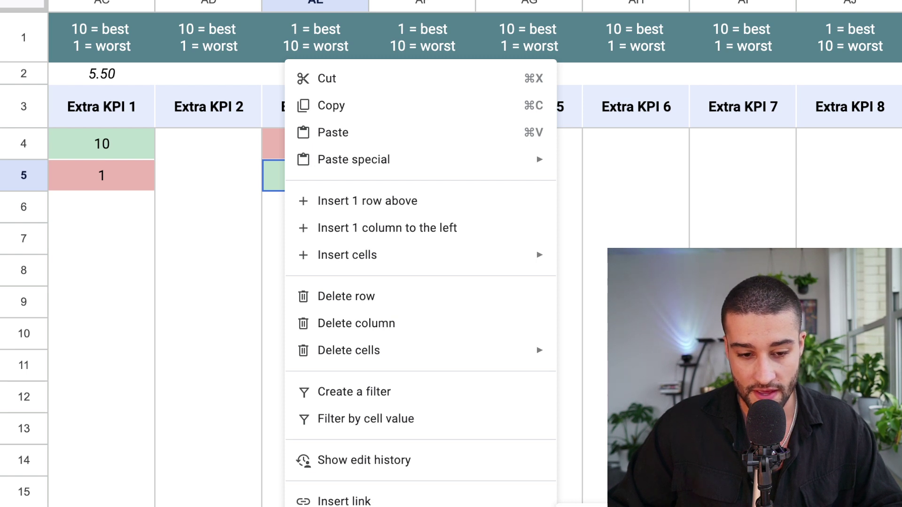
key("Escape")
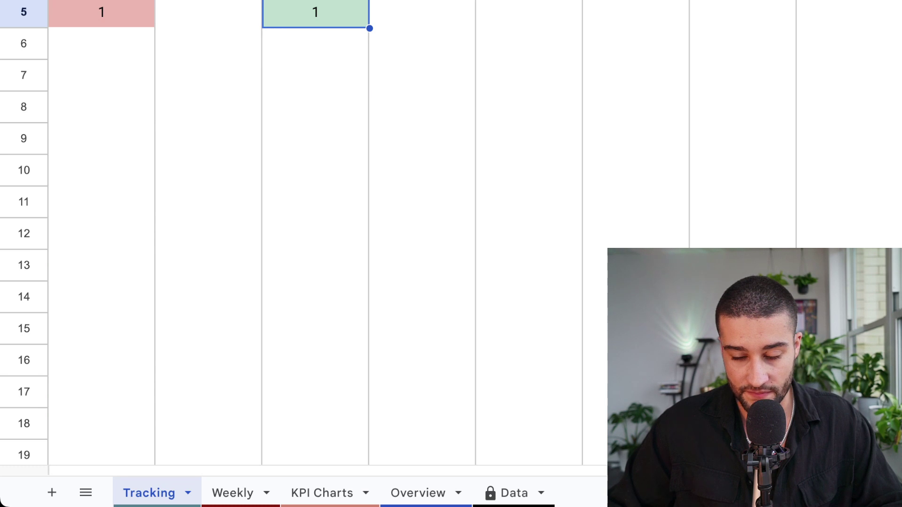
right_click(303, 7)
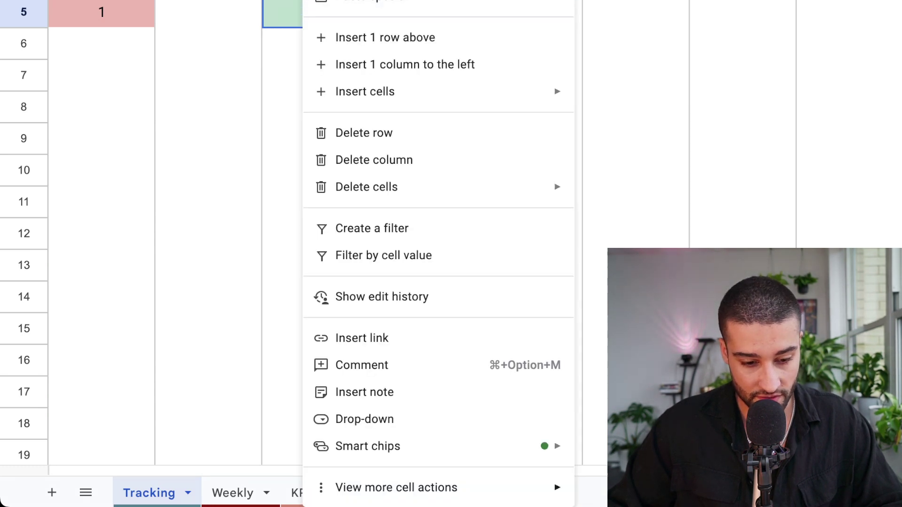
mouse_move(516, 487)
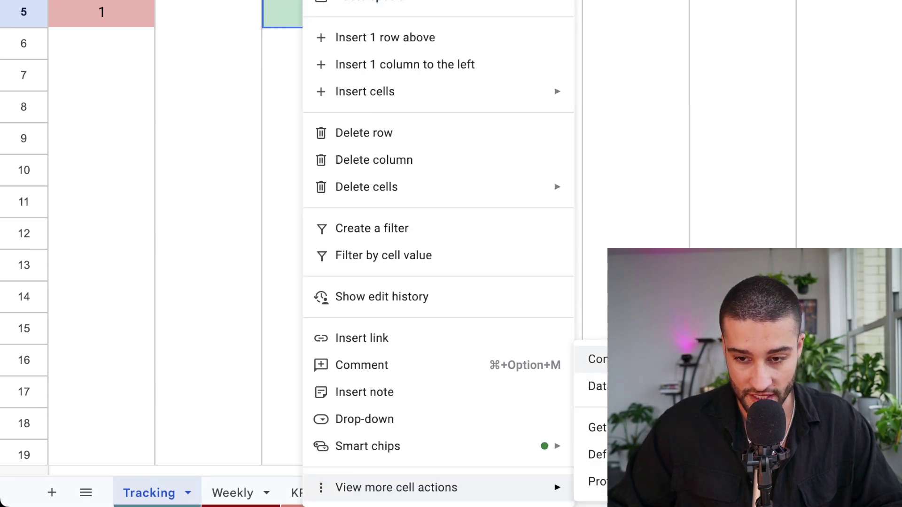
left_click(616, 359)
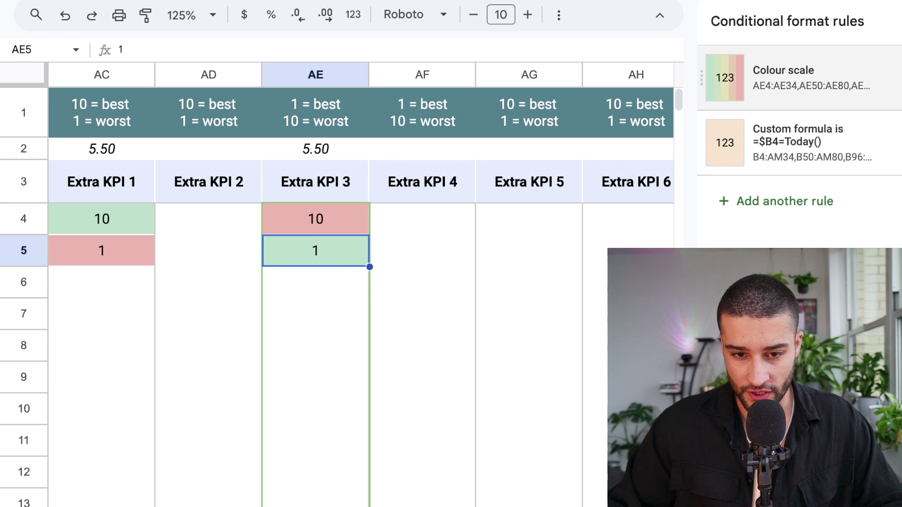
left_click(789, 77)
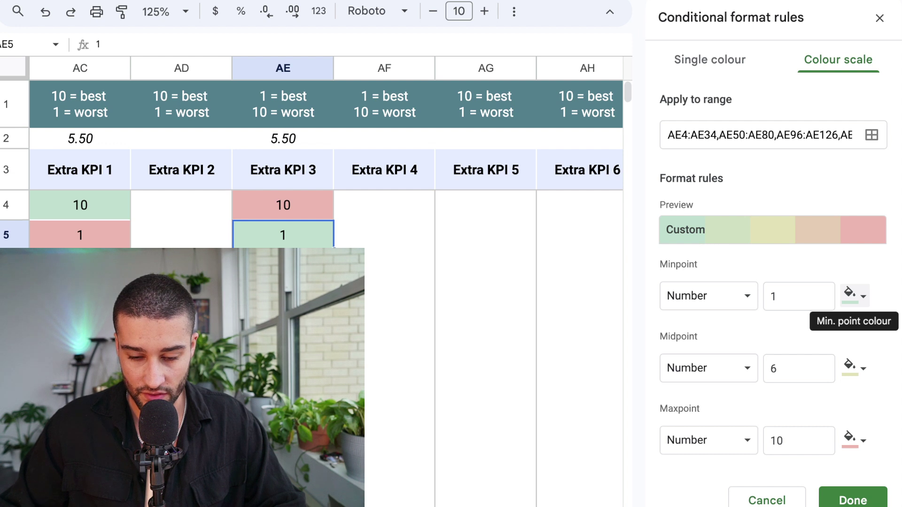
View the minimum and maximum point colour options of the Extra KPI 3 colour scale without changing them.
left_click(853, 295)
left_click(663, 484)
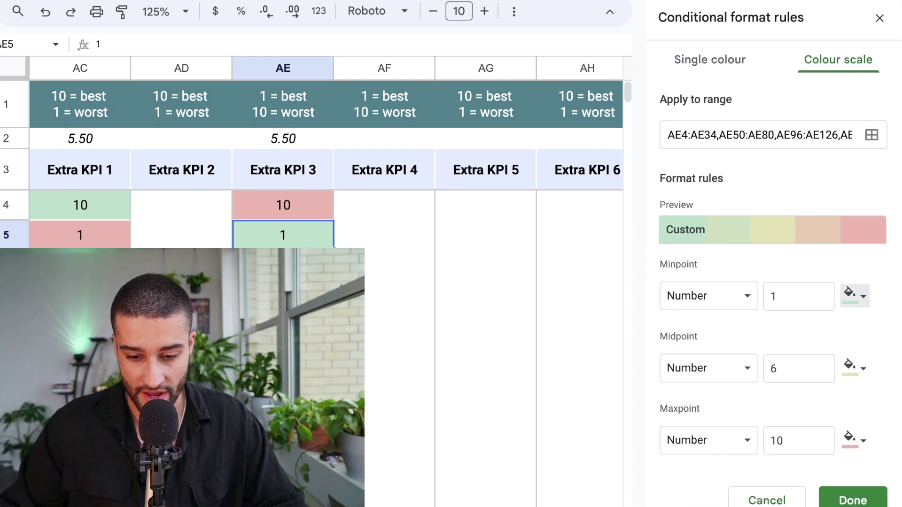
left_click(854, 440)
key("Escape")
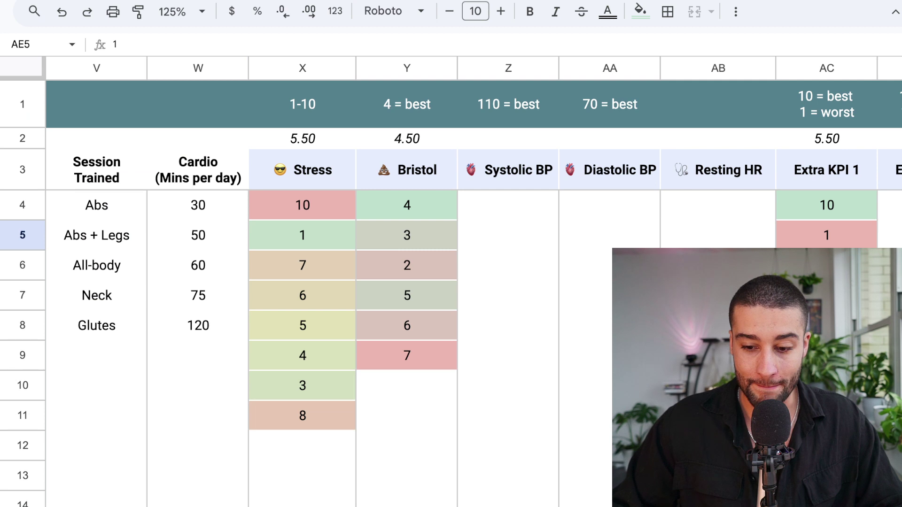
Return to the Cycle Tracker and look over its Period Flow and Pain columns.
scroll(470, 282, "left", 10)
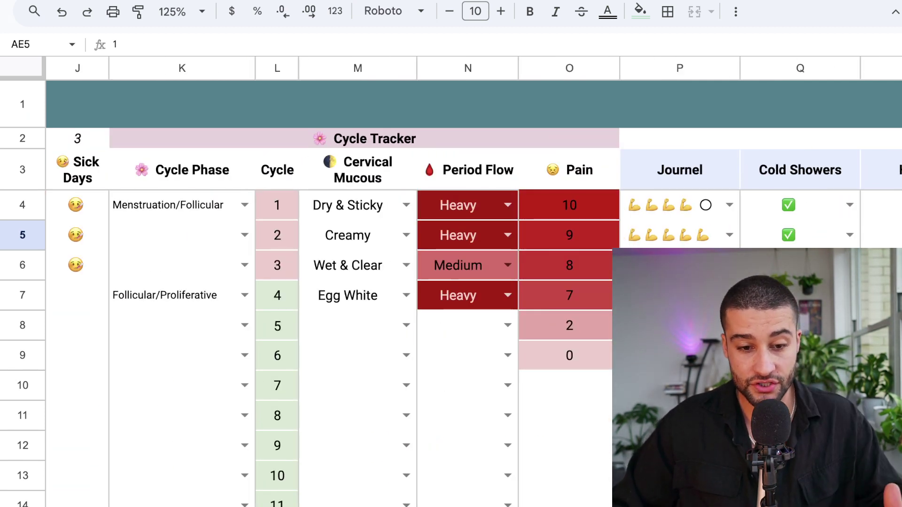
left_click(508, 266)
left_click(569, 68)
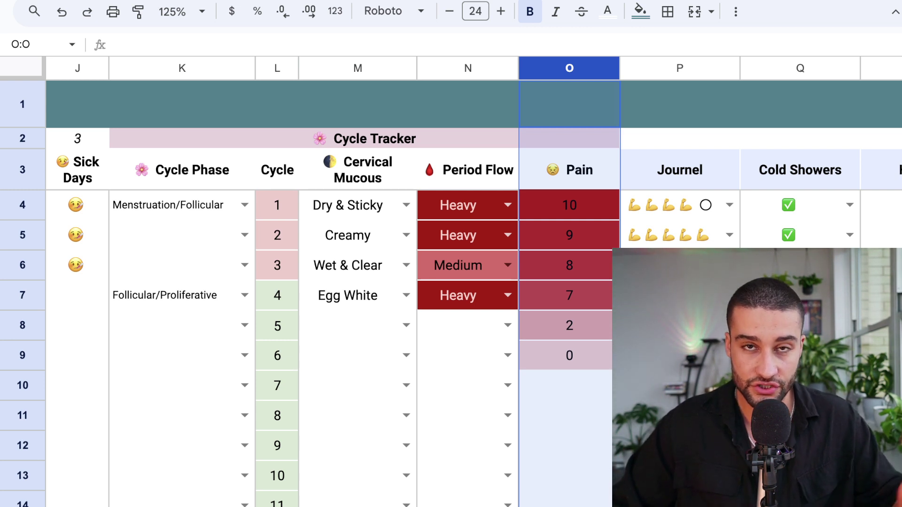
left_click(569, 170)
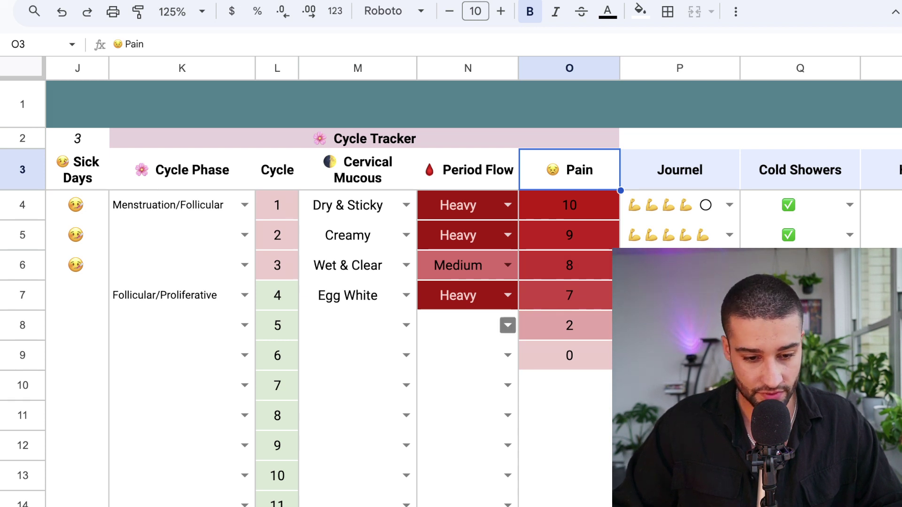
Look over the settings area below all the months, from the sleep and step goals across to the monthly averages table.
scroll(507, 325, "down", 20)
scroll(508, 325, "down", 10)
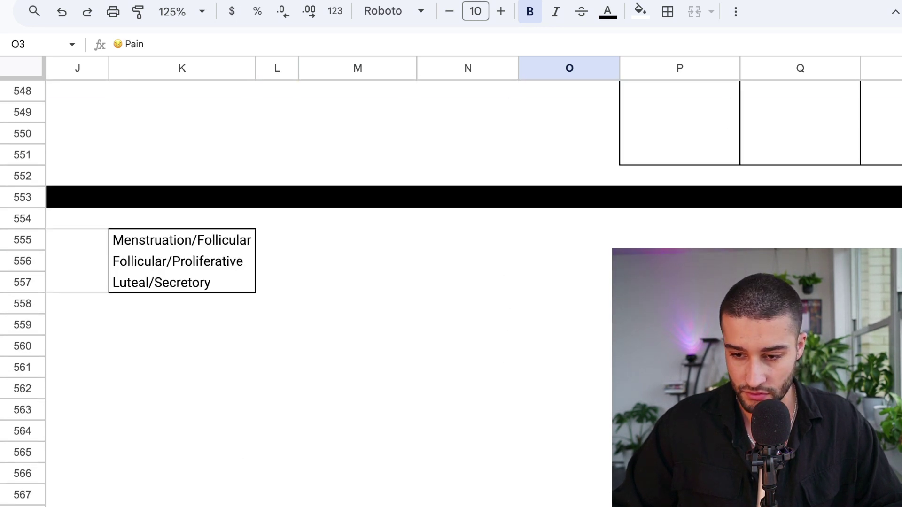
scroll(451, 281, "left", 10)
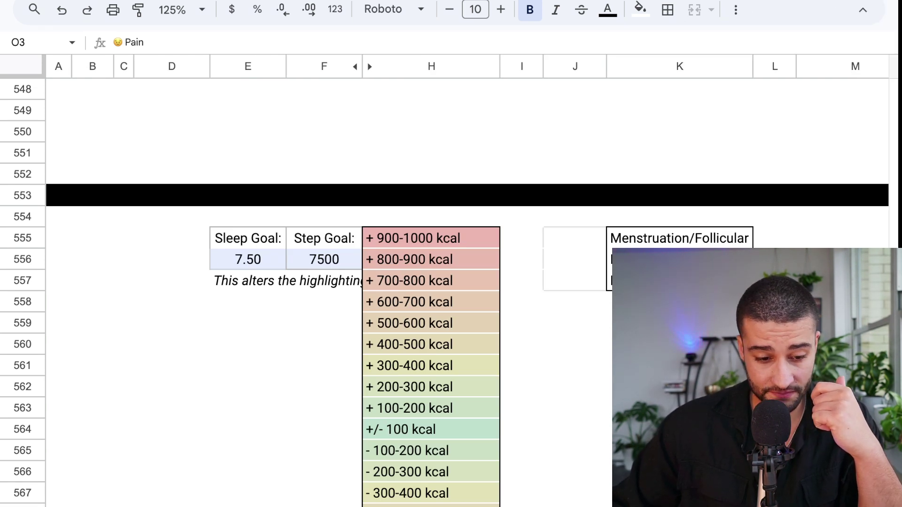
scroll(451, 282, "right", 15)
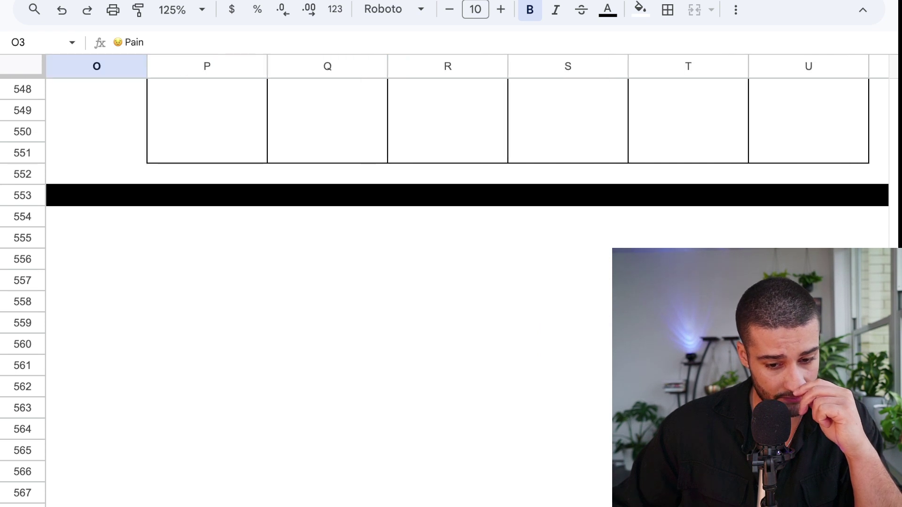
scroll(451, 282, "right", 5)
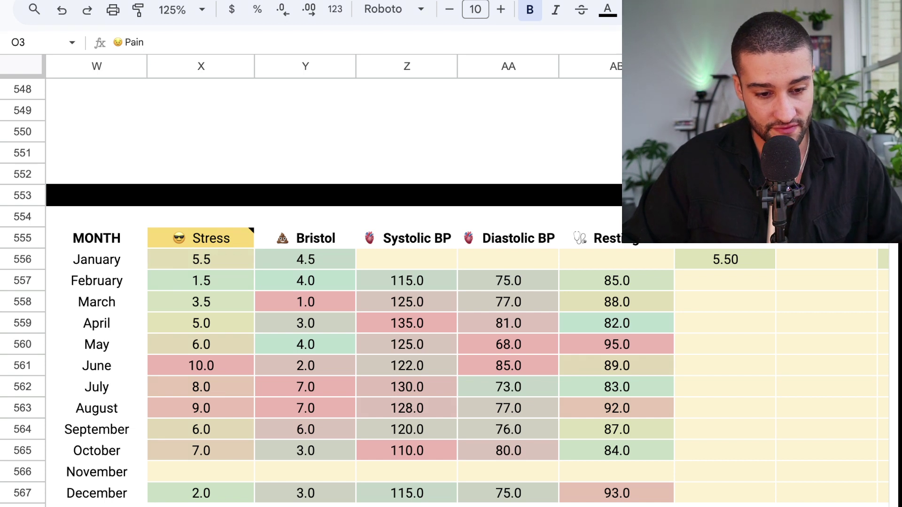
Compare the Stress and Bristol averages for April–May, June and July–August in the monthly averages table.
left_click(305, 366)
left_click_drag(201, 366, 617, 366)
left_click(509, 387)
left_click(201, 366)
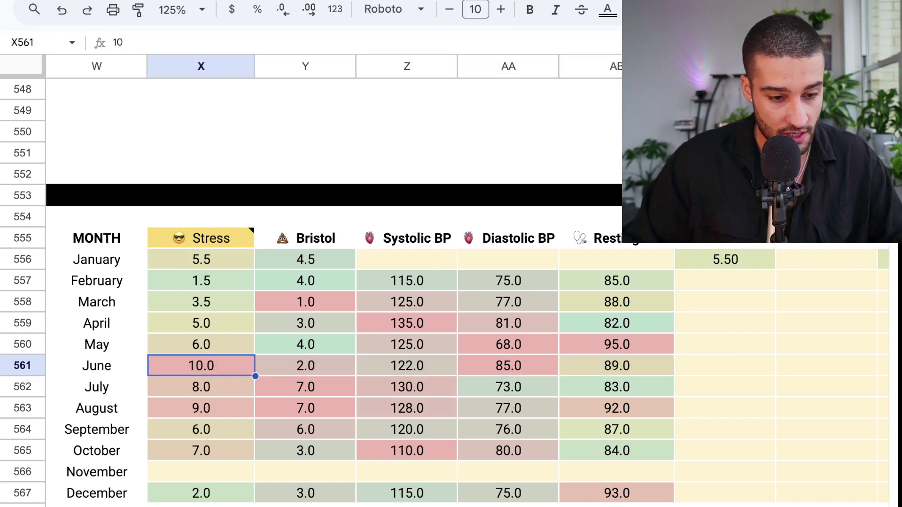
key("Up")
key("Down")
key("shift+Down")
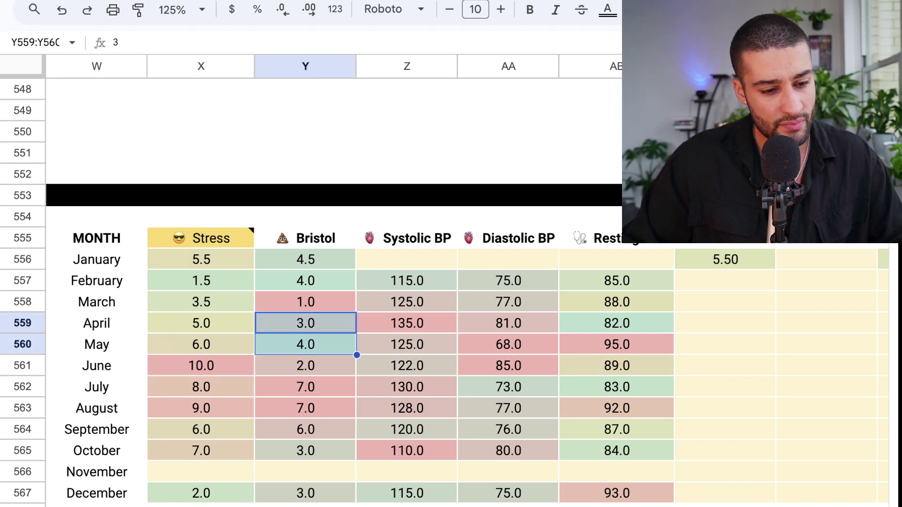
left_click_drag(306, 387, 305, 408)
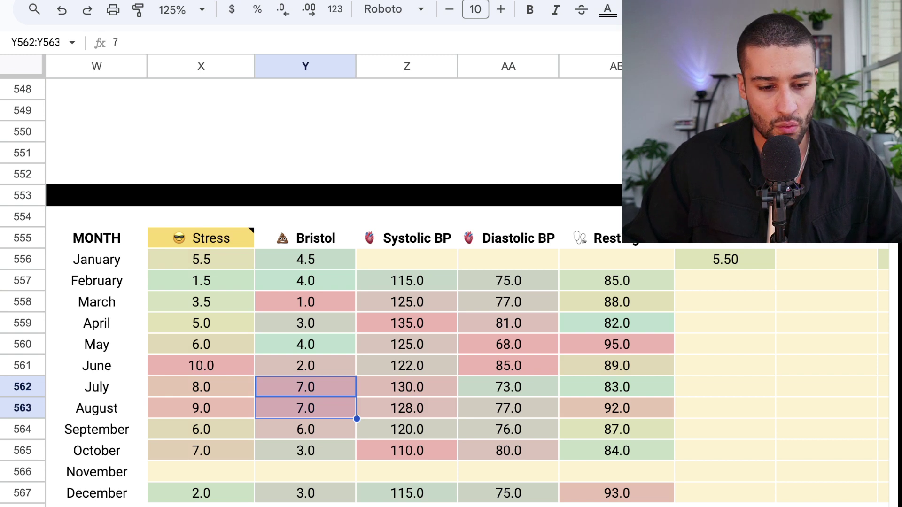
left_click(201, 408)
left_click_drag(201, 387, 305, 408)
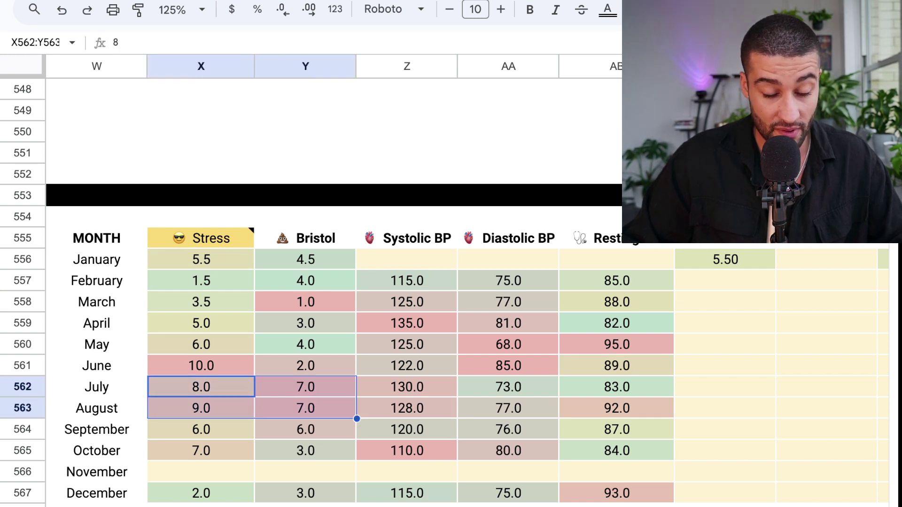
left_click_drag(201, 324, 306, 345)
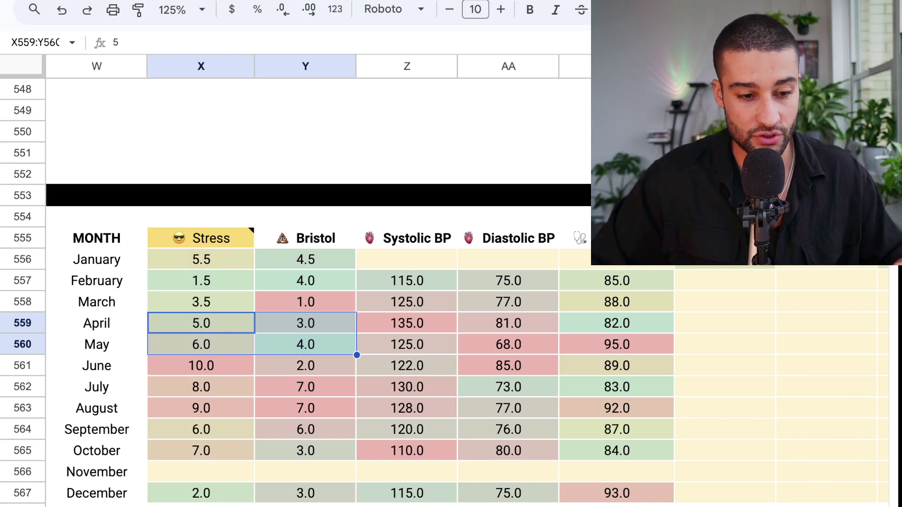
Inspect the formula and note on the Stress header of the monthly averages table, and return to January's section.
left_click(201, 238)
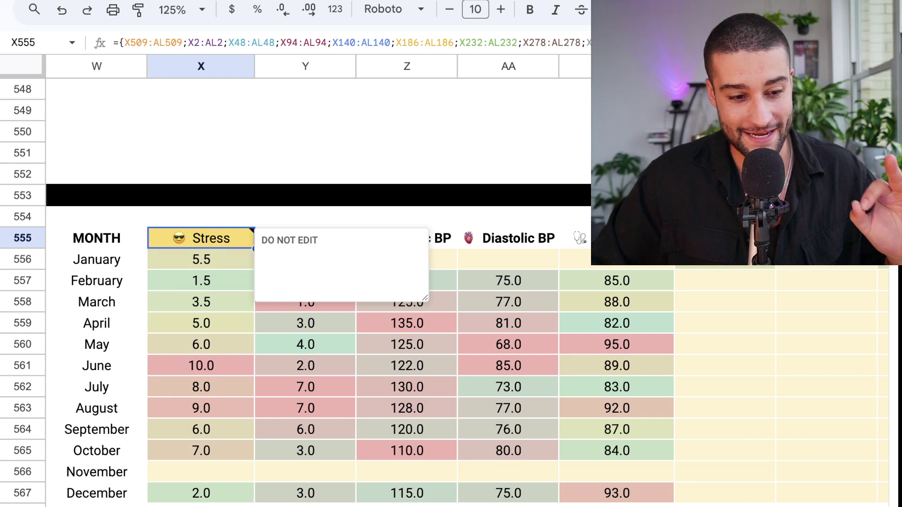
left_click(201, 259)
scroll(201, 260, "up", 20)
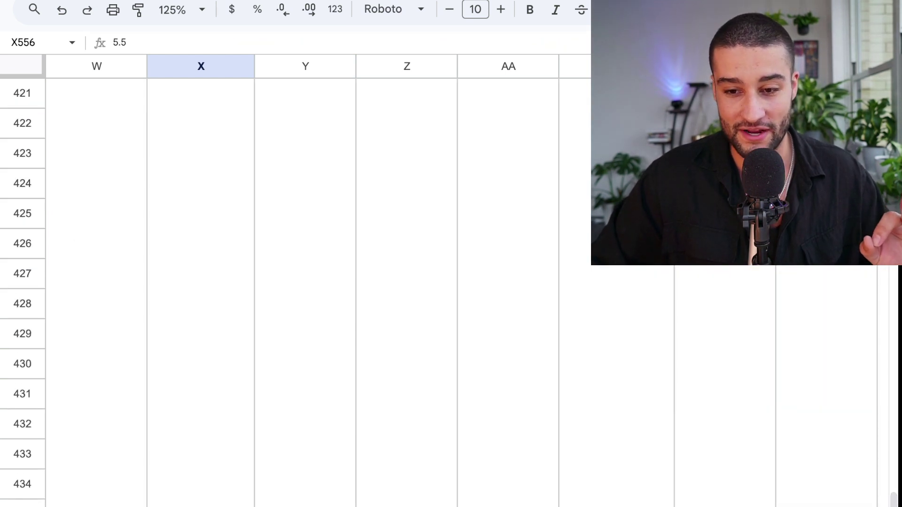
scroll(201, 264, "up", 20)
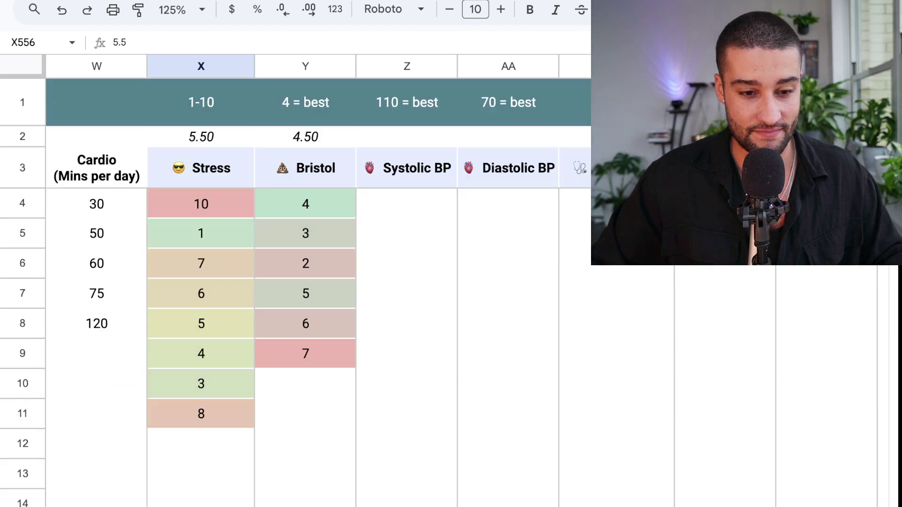
Look over January's daily entry area from Weight and Sleep across to the Habit Tracker.
left_click(202, 264)
scroll(201, 263, "left", 15)
left_click(172, 324)
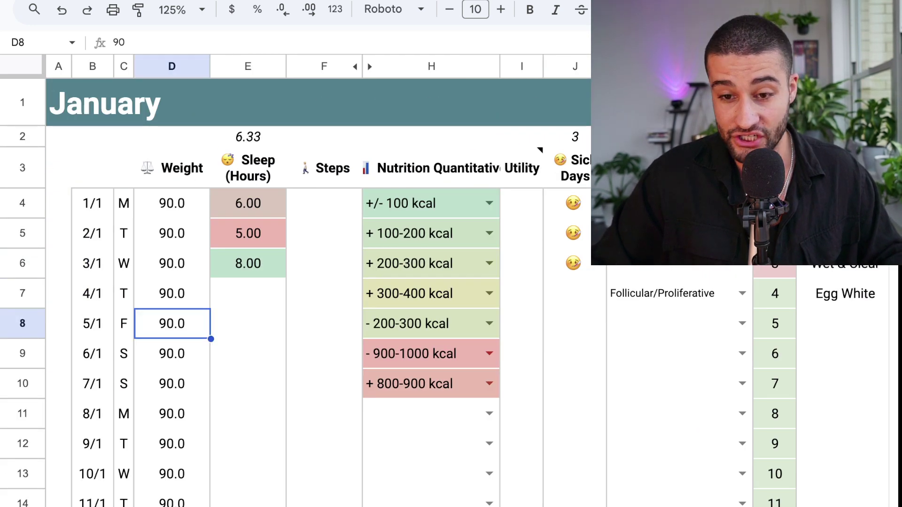
left_click_drag(249, 234, 680, 474)
left_click(681, 474)
scroll(489, 474, "right", 15)
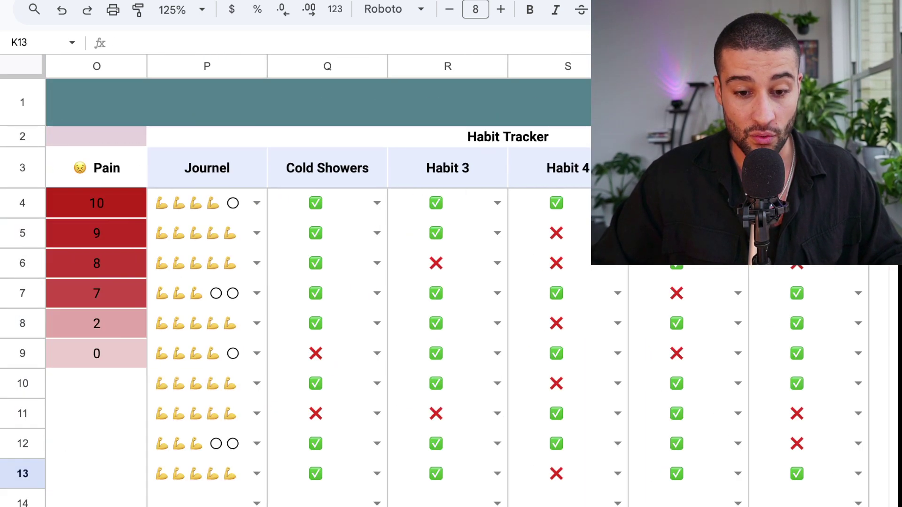
scroll(489, 474, "left", 15)
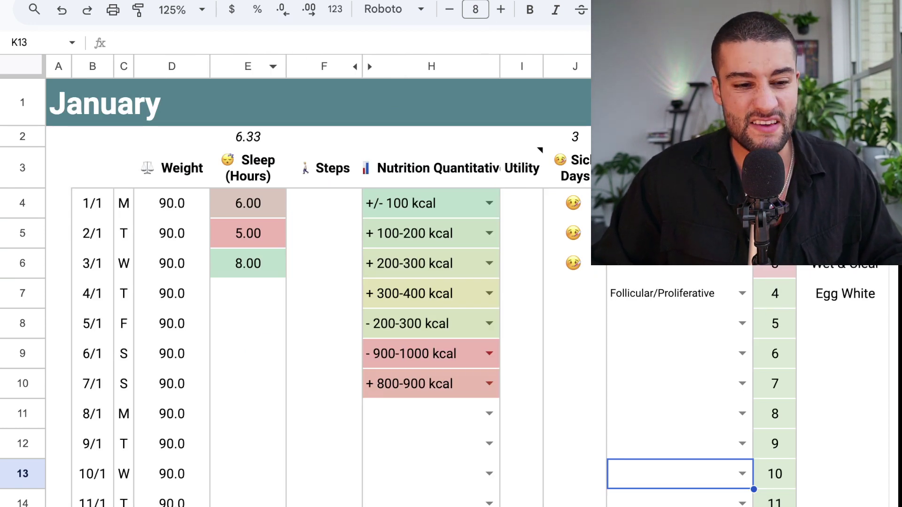
Try entering "ere" above the nutrition header and adding "sd" to the Sick Days header, undoing each edit.
left_click(431, 137)
type("ere")
left_click(431, 203)
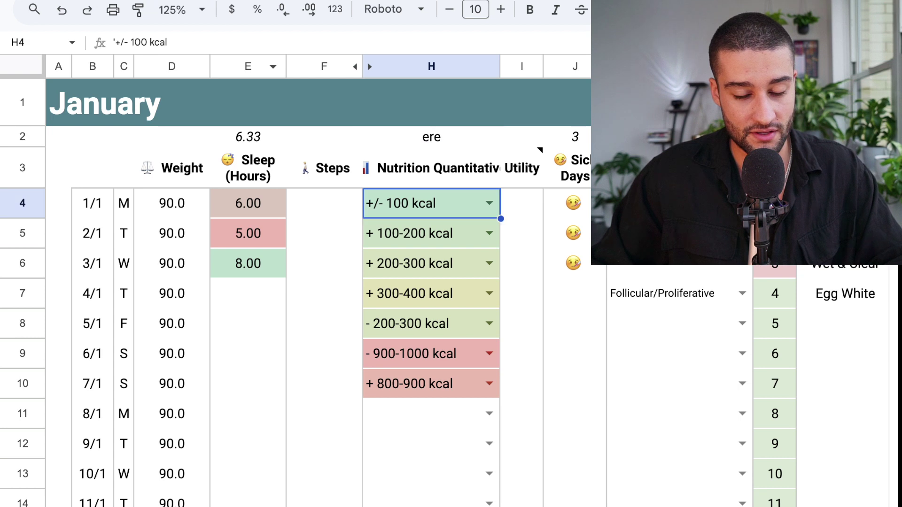
key("ctrl+z")
double_click(574, 169)
type("sd")
left_click(676, 233)
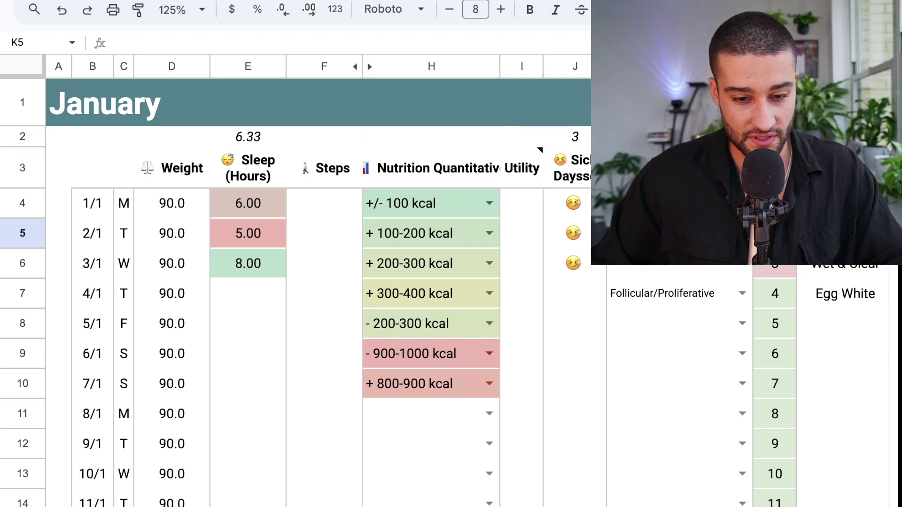
key("ctrl+z")
Try to edit a protected cell in January's date column, and dismiss the attempted edit.
left_click(93, 506)
left_click(172, 506)
left_click(92, 506)
type("z")
left_click(248, 506)
left_click_drag(248, 506, 641, 286)
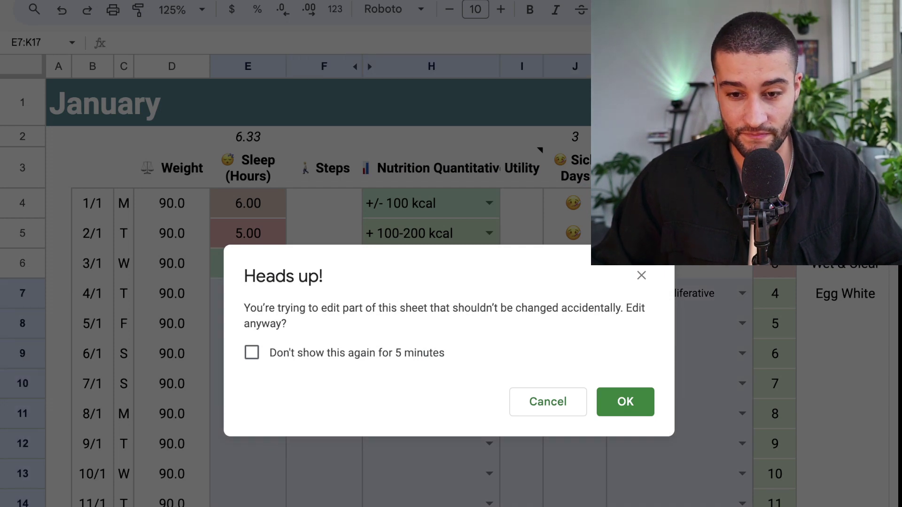
left_click(641, 275)
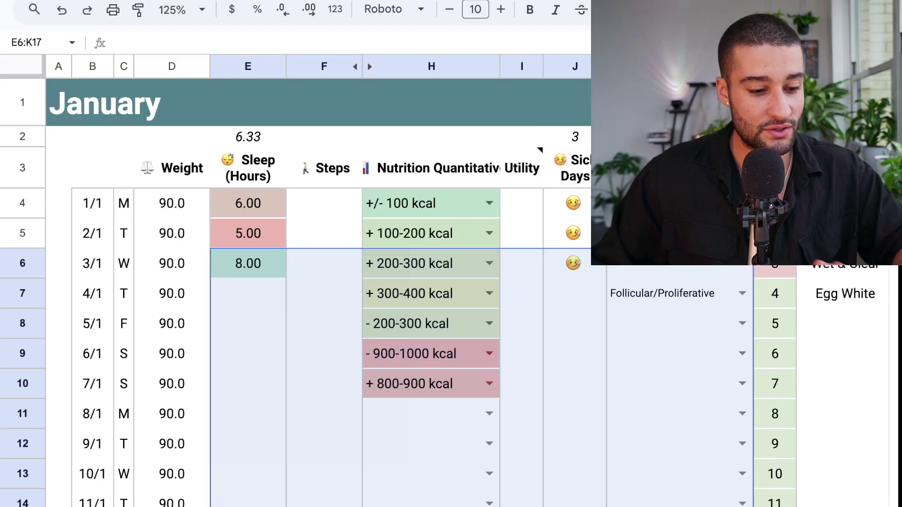
left_click(672, 294)
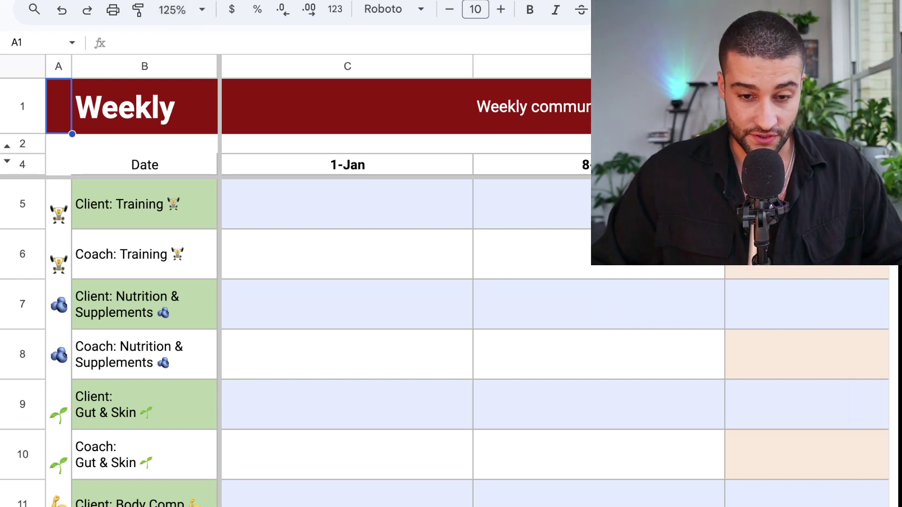
View the Client and Coach Training rows on the Weekly sheet, from 1-Jan to the orange-shaded week.
left_click(348, 255)
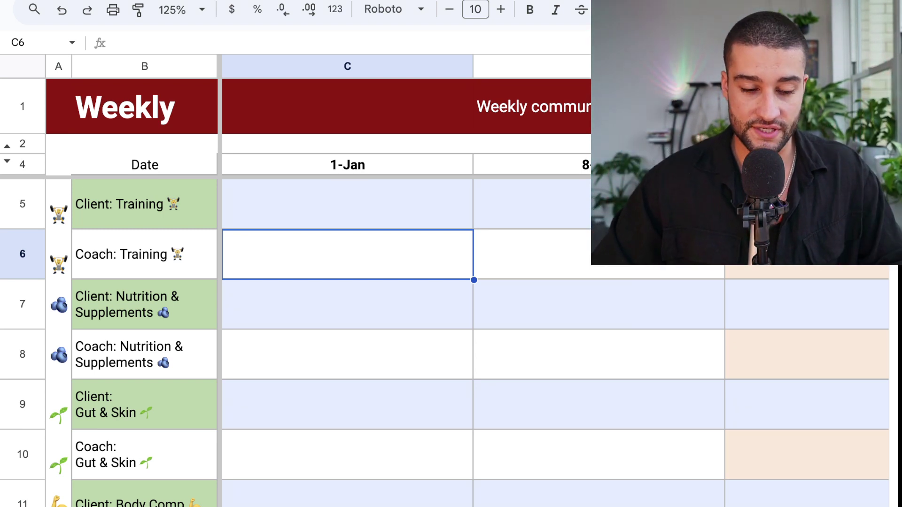
left_click(347, 204)
scroll(470, 329, "right", 3)
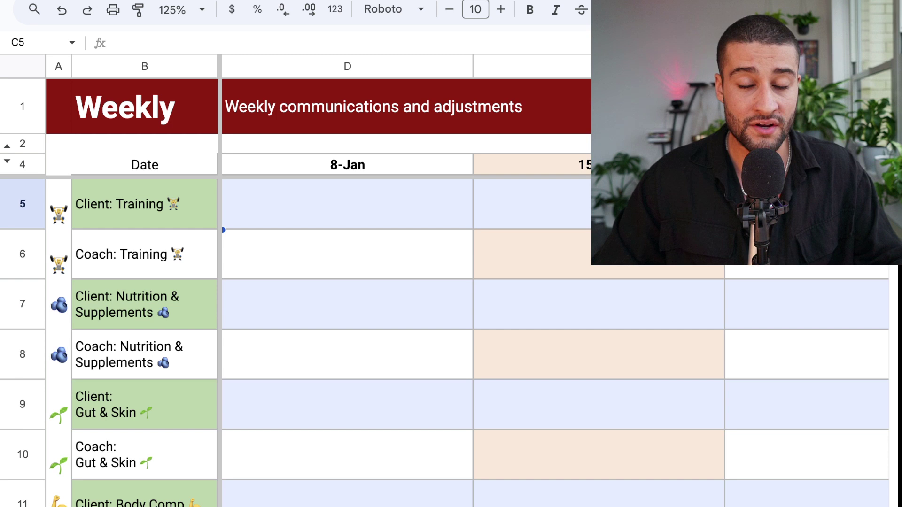
left_click(625, 251)
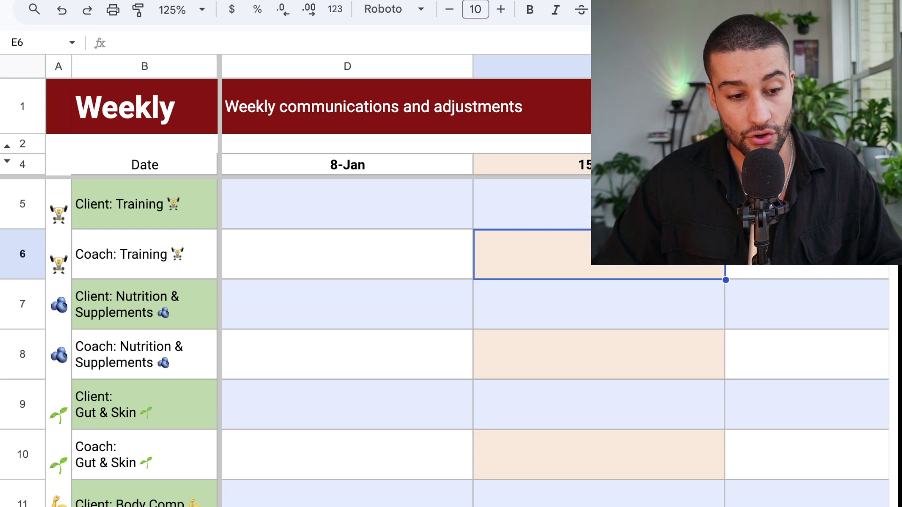
Read through the Weekly sheet's Client and Coach topics from Training down to Business & Money, and return to the first row.
scroll(442, 343, "down", 5)
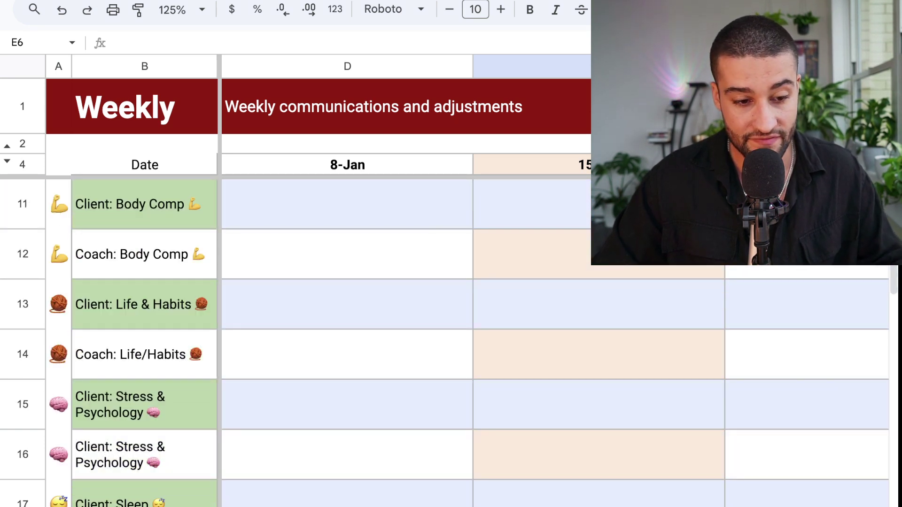
scroll(441, 343, "up", 5)
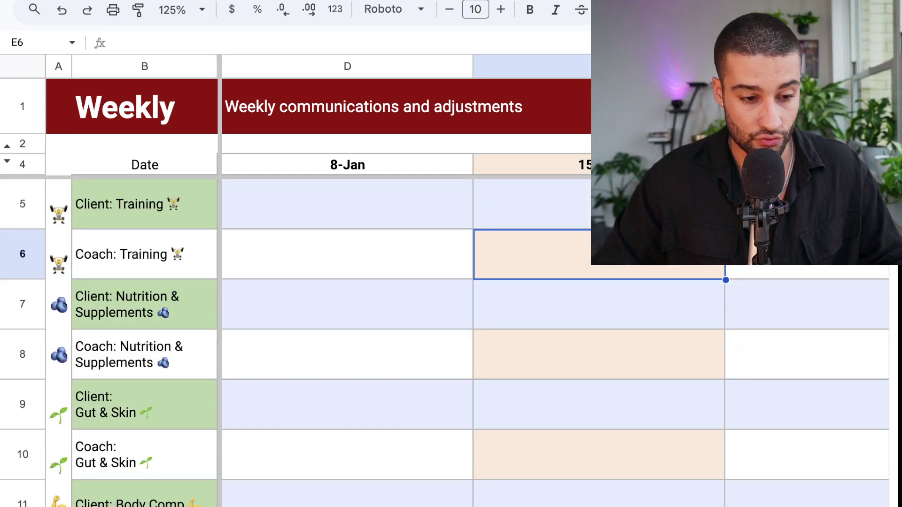
scroll(442, 343, "down", 1)
scroll(442, 343, "down", 4)
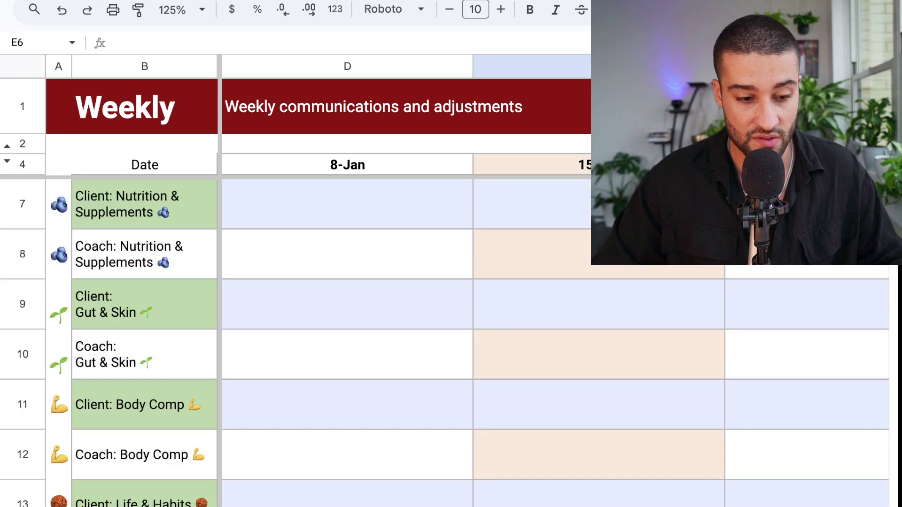
scroll(441, 343, "down", 3)
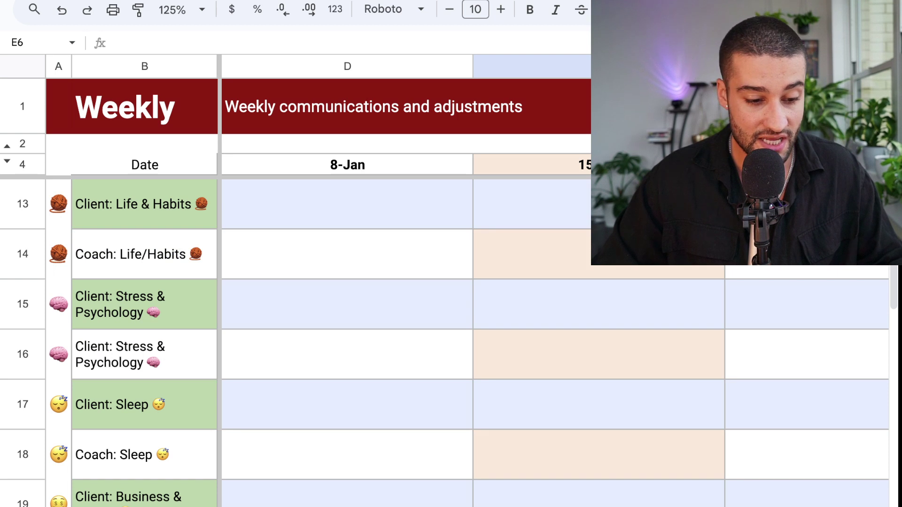
scroll(442, 343, "down", 1)
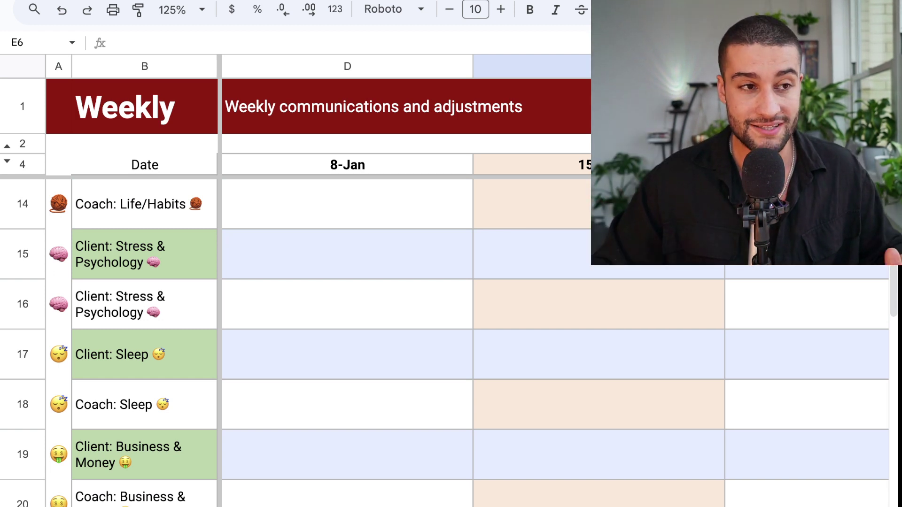
left_click(598, 455)
scroll(598, 454, "up", 10)
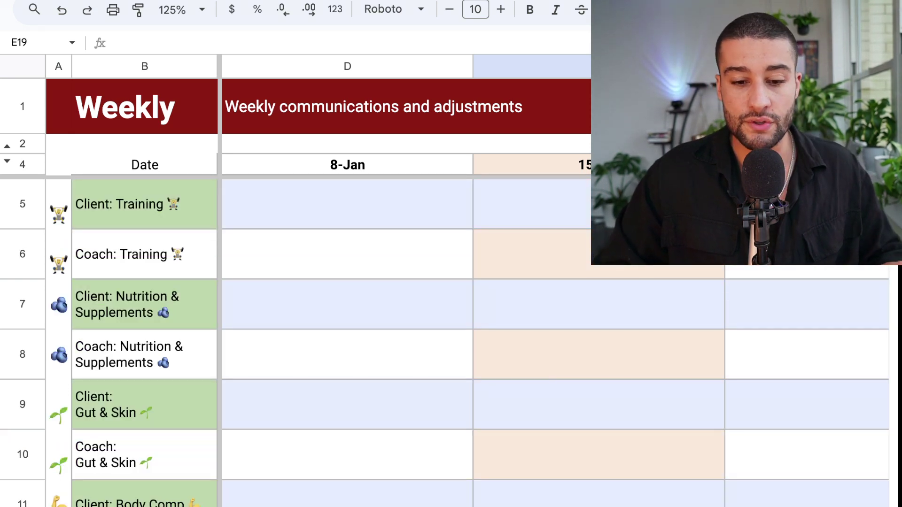
Point out the Coach: Training and Client: Training cells in the orange-shaded week of the Weekly sheet.
left_click(598, 254)
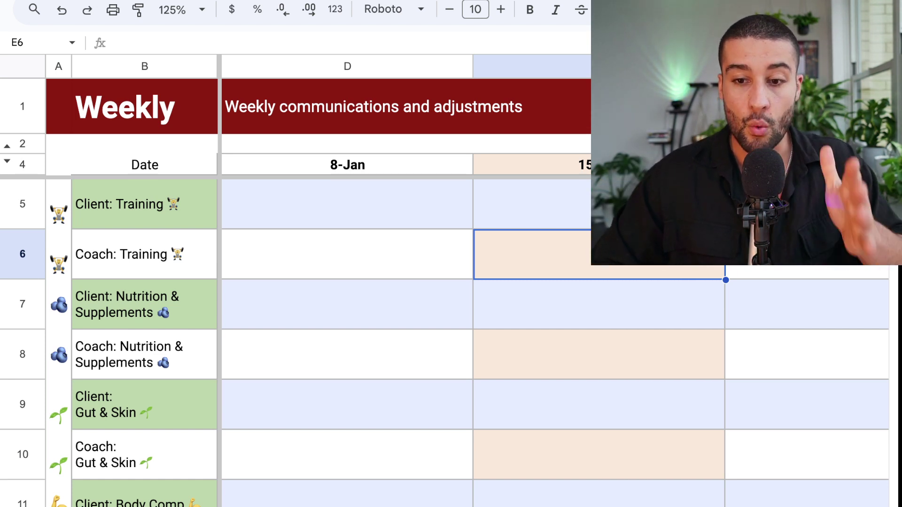
left_click(599, 203)
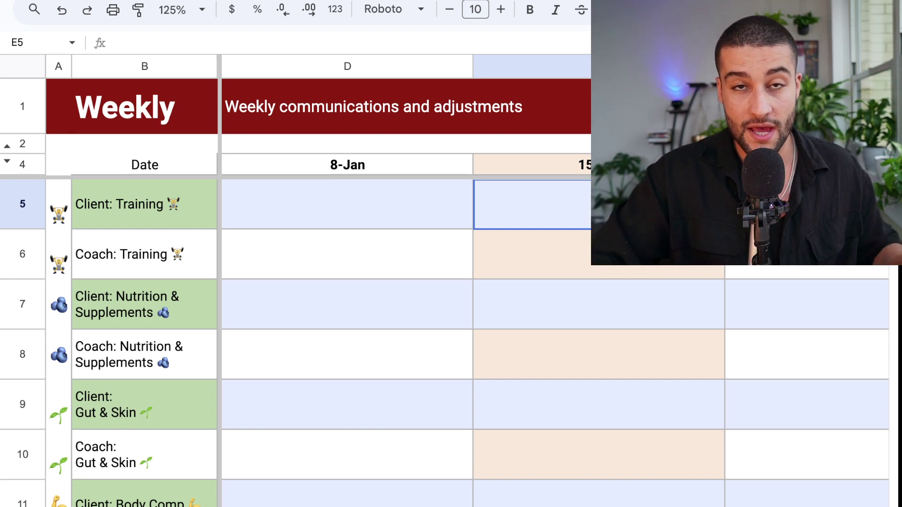
left_click(599, 254)
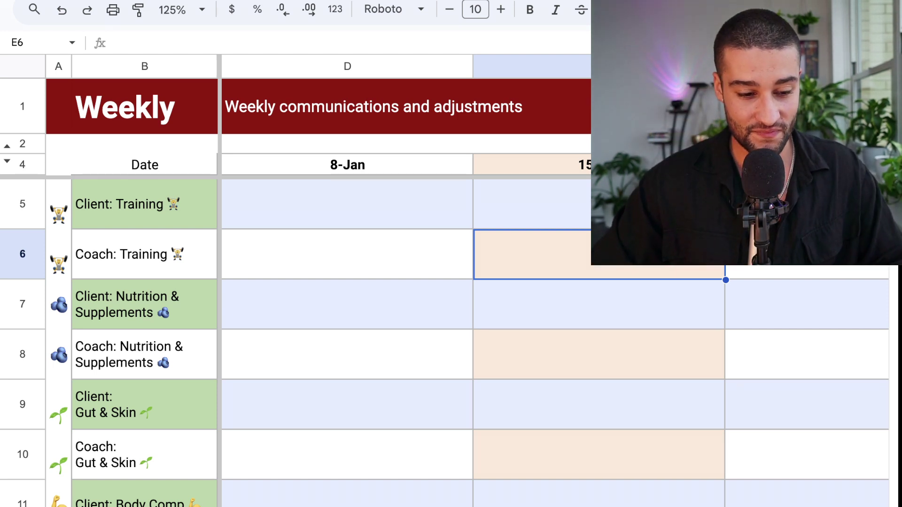
Look over the Gut & Skin, Body Comp and Life & Habits rows of the Weekly sheet, selecting Client: Body Comp for 8-Jan.
scroll(470, 343, "down", 3)
scroll(470, 343, "left", 3)
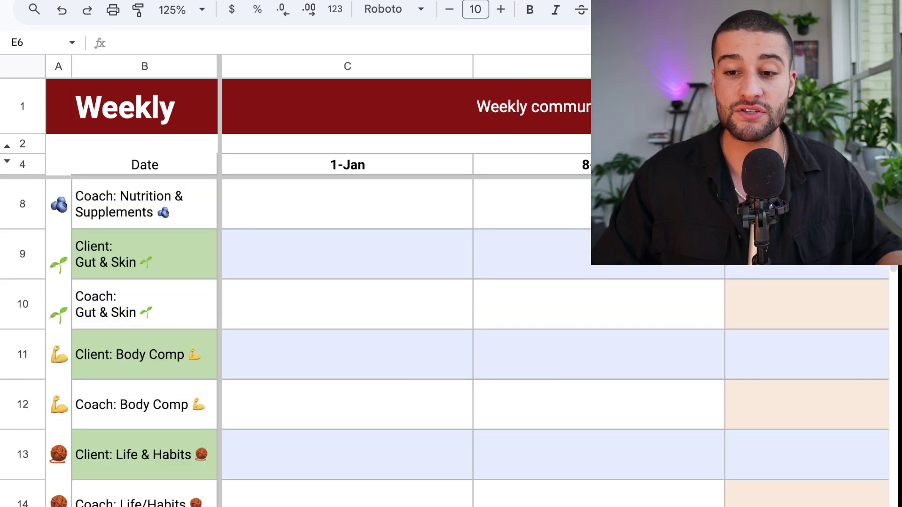
left_click(599, 354)
scroll(599, 355, "right", 3)
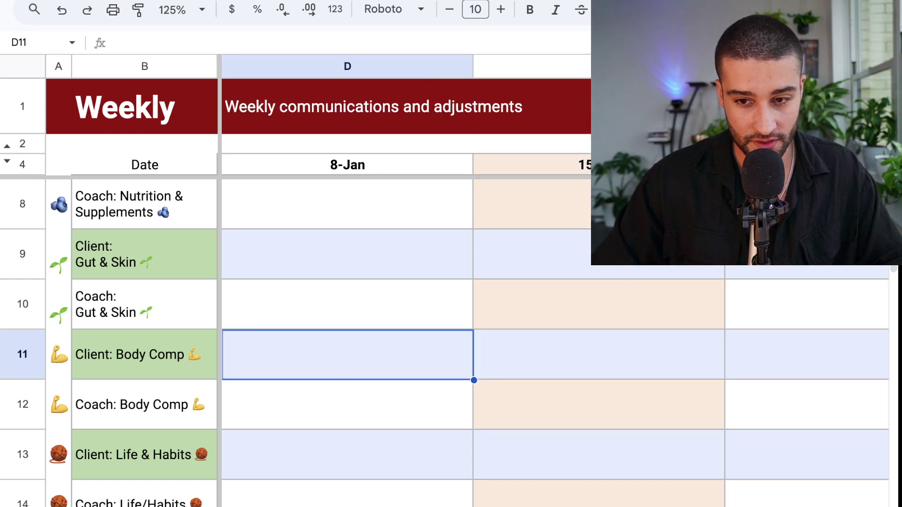
scroll(469, 329, "down", 1)
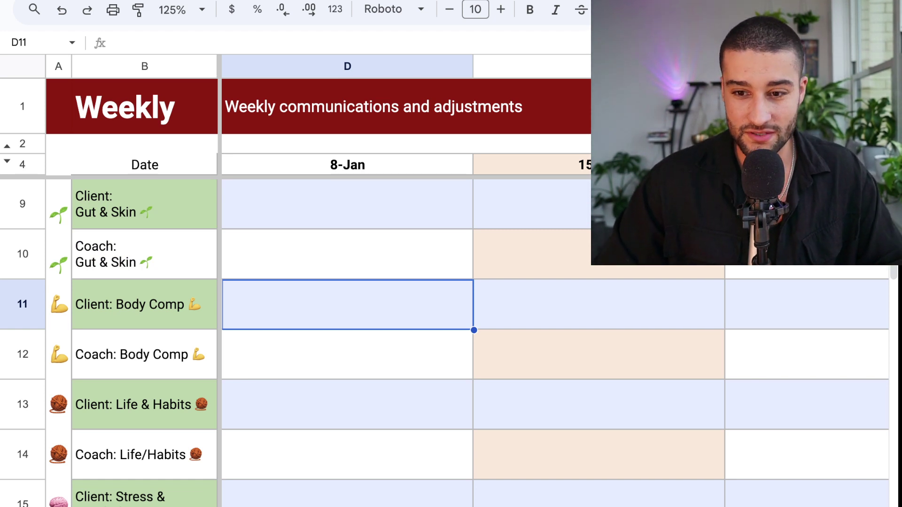
Go down the Weekly sheet to Weekly Reflection and point out its three prompts about obstacle, cause and action step for 15-Jan.
left_click(598, 355)
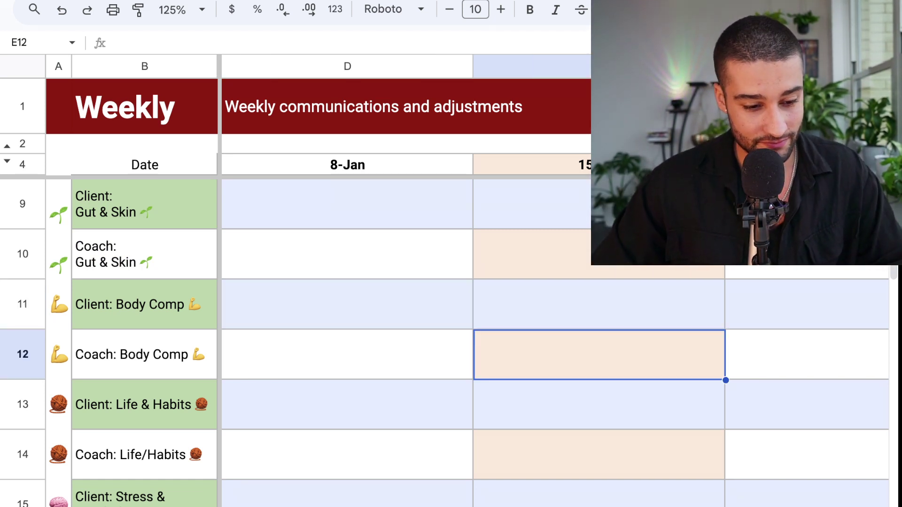
scroll(598, 355, "down", 10)
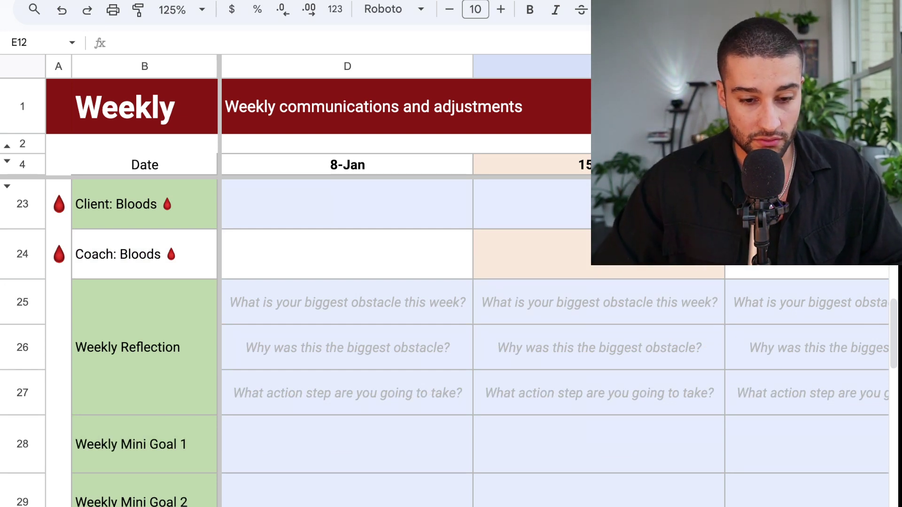
left_click(599, 302)
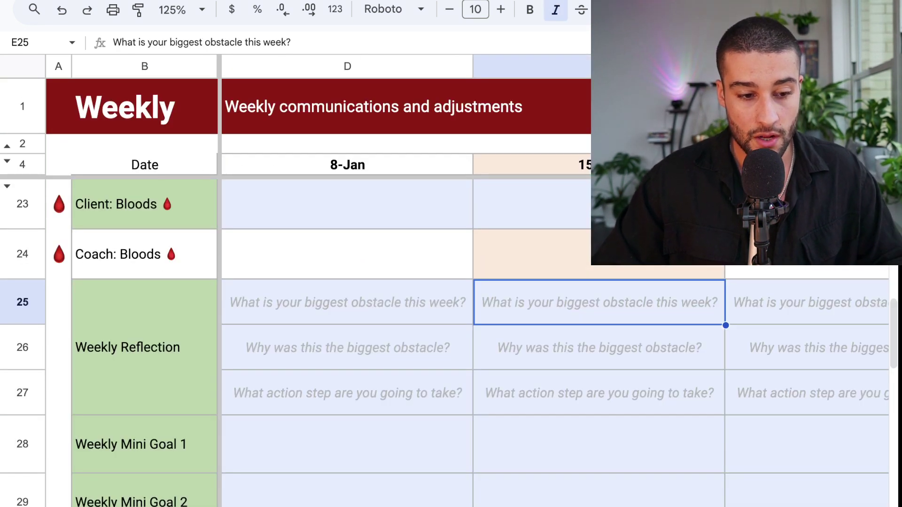
left_click(599, 394)
left_click_drag(599, 302, 599, 397)
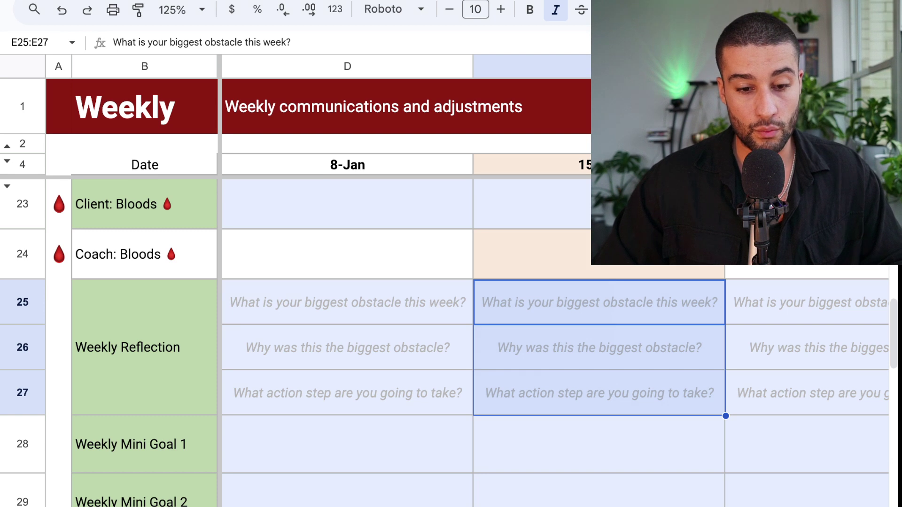
left_click(599, 302)
mouse_move(599, 348)
left_mouse_down()
mouse_move(599, 506)
mouse_move(599, 347)
left_mouse_up()
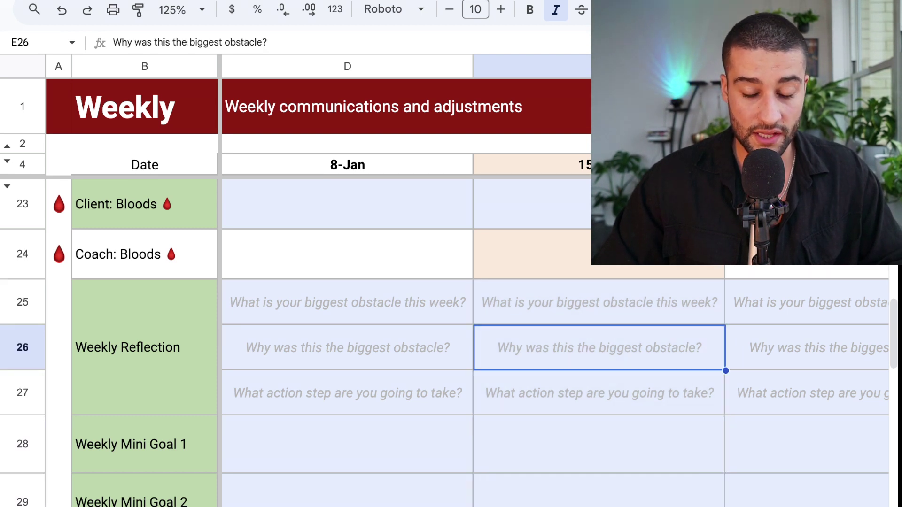
left_click_drag(599, 303, 599, 393)
left_click(599, 393)
Bring the 15-Jan column beside the row labels and go through its three Weekly Reflection prompt cells one by one.
scroll(451, 328, "right", 3)
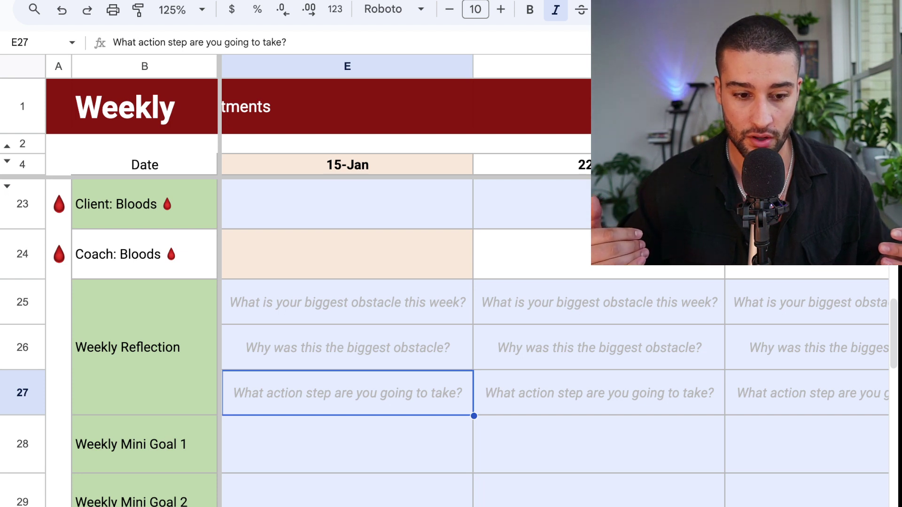
left_click_drag(347, 302, 347, 393)
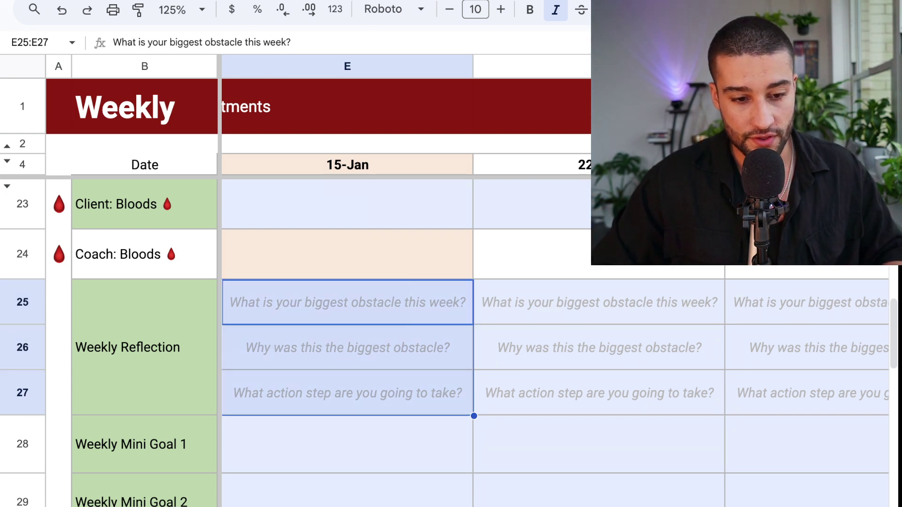
left_click(347, 302)
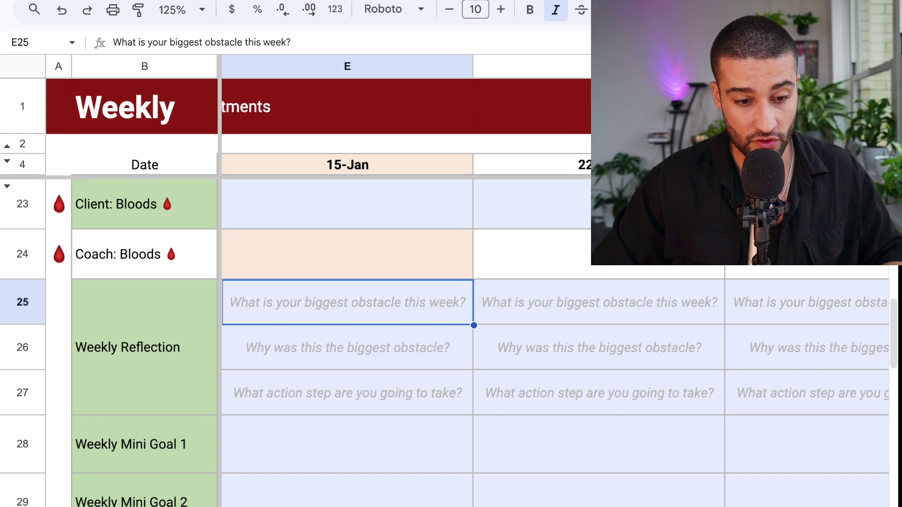
left_click(348, 348)
left_click(348, 393)
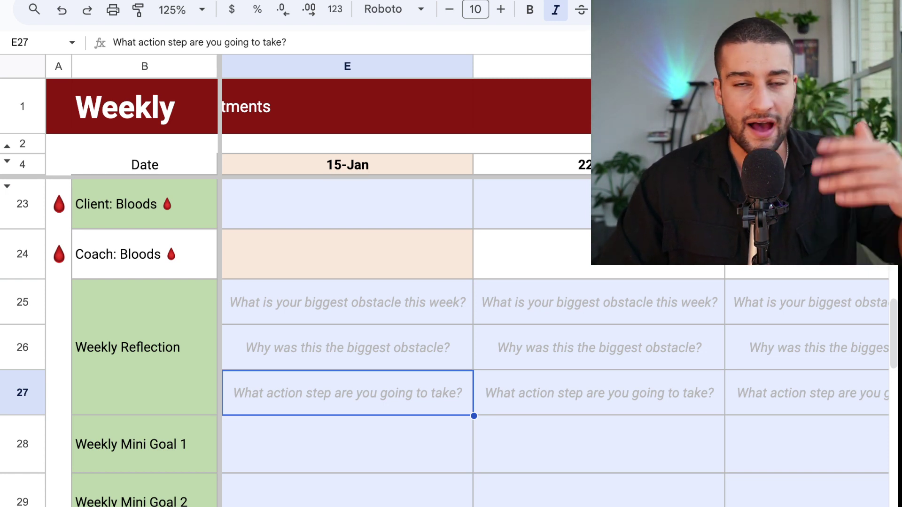
Go through the 15-Jan cells for Weekly Mini Goals 1 to 3, leaving them empty.
key("Down")
key("Return")
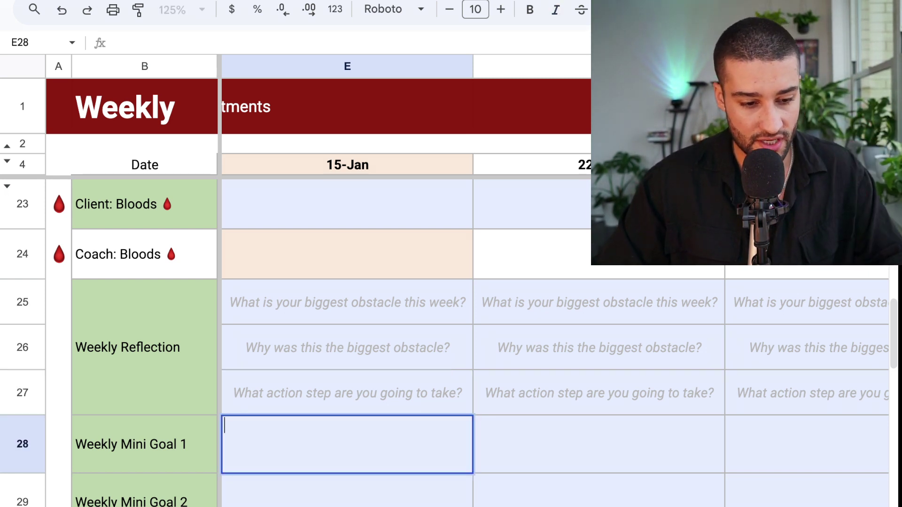
key("Return")
key("Down")
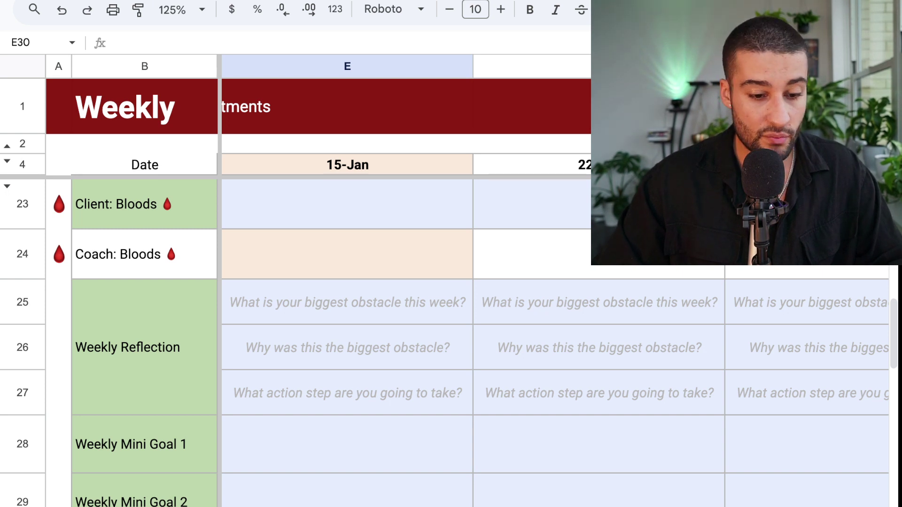
key("Up")
key("Up")
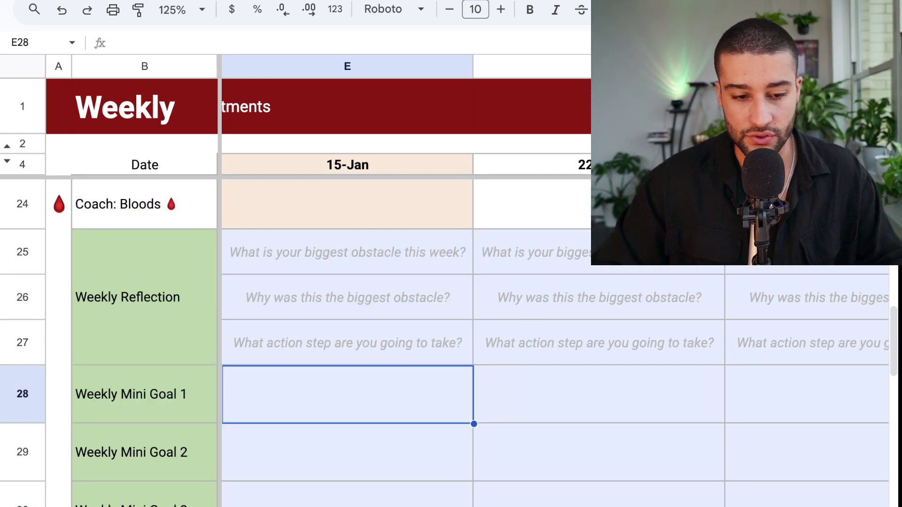
scroll(451, 328, "down", 2)
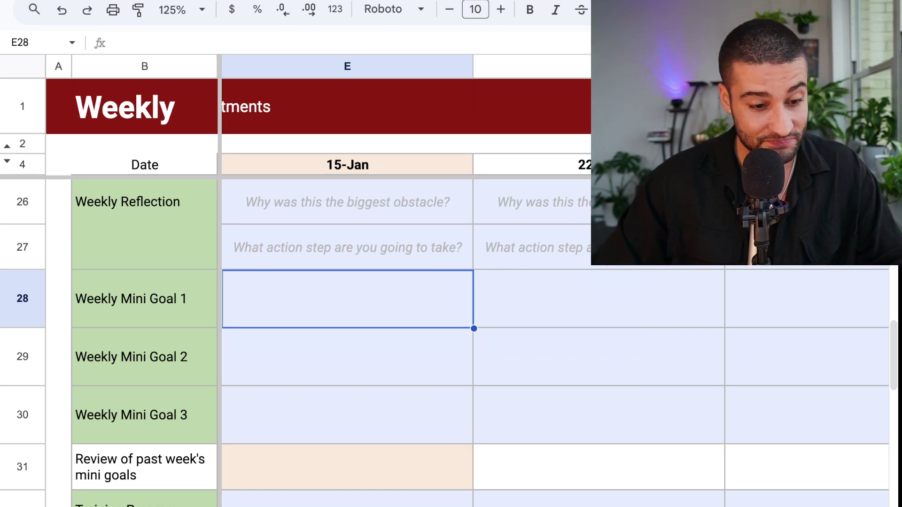
Look at the past week's mini goals review row and select the 15-Jan cell for Training Program name/week number.
key("Down")
scroll(451, 329, "down", 2)
scroll(451, 329, "down", 1)
left_click(347, 369)
scroll(347, 370, "down", 3)
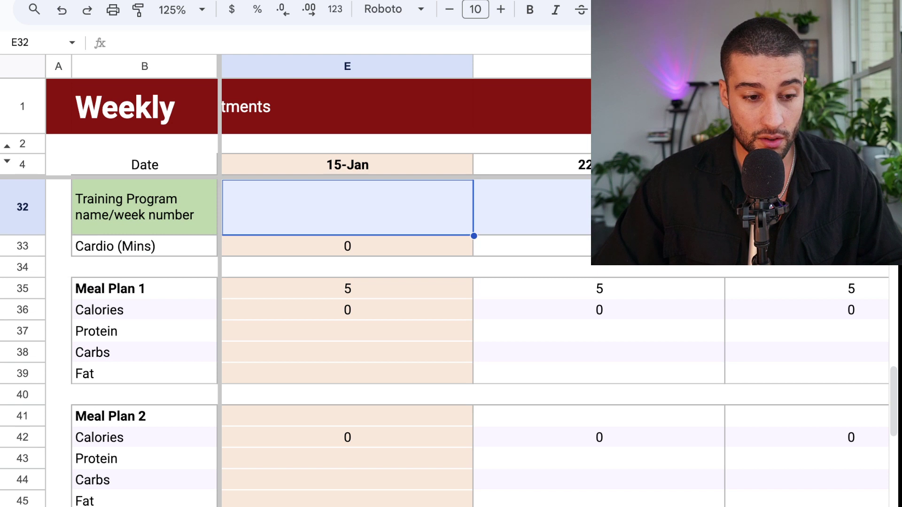
Set the 15-Jan value in the Meal Plan 1 header row to 7.
left_click(347, 332)
left_click(347, 289)
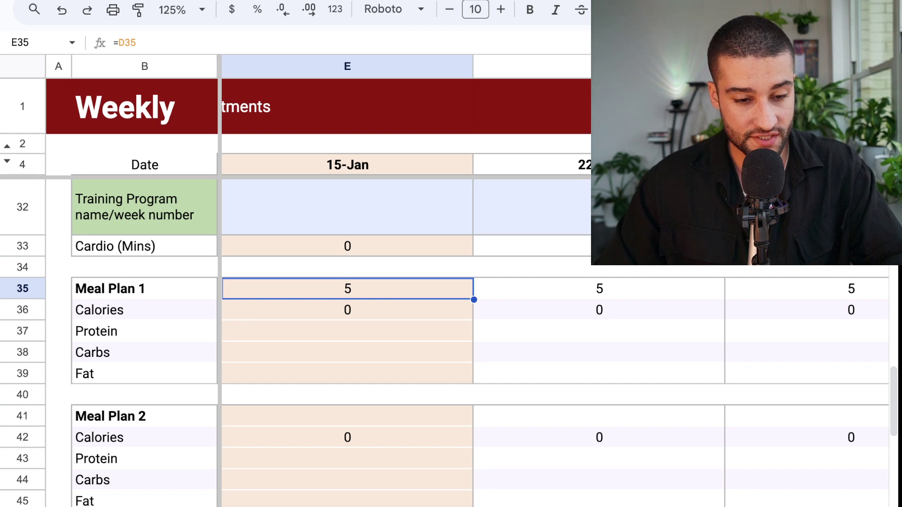
type("7")
key("Return")
Enter the 15-Jan Meal Plan 1 macros: protein 200, carbs 400 and fat 80.
key("Down")
type("200")
key("Return")
type("400")
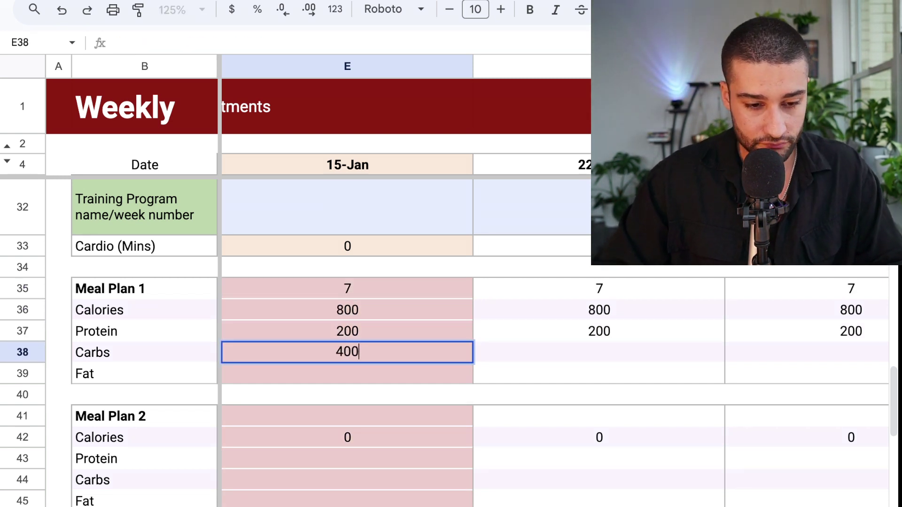
key("Return")
left_click(348, 268)
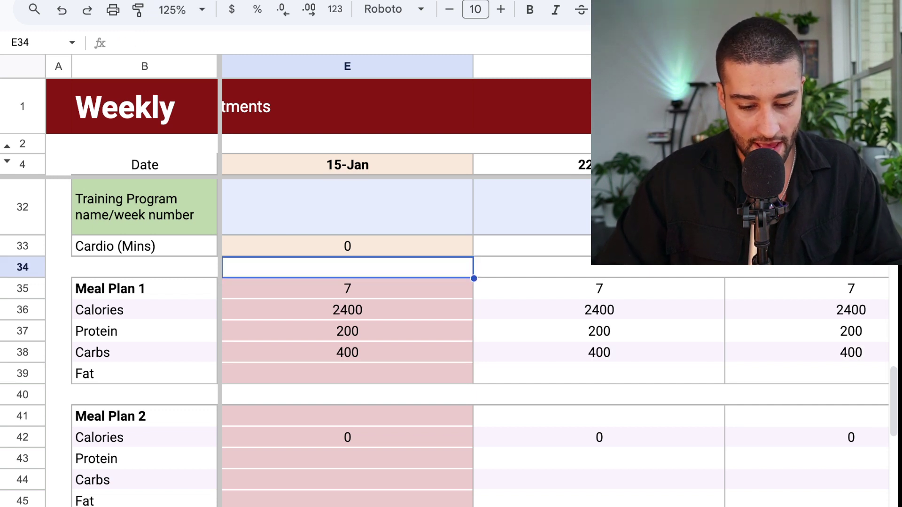
left_click(347, 373)
type("80")
key("Return")
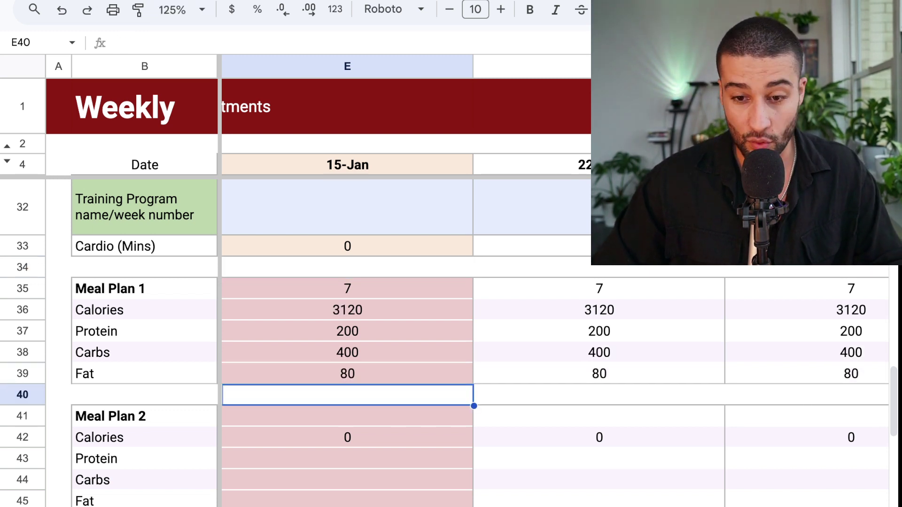
Highlight the 15-Jan Meal Plan 1 calories and macros, and set the 22-Jan Meal Plan 1 carbs to 500.
left_click_drag(348, 310, 348, 374)
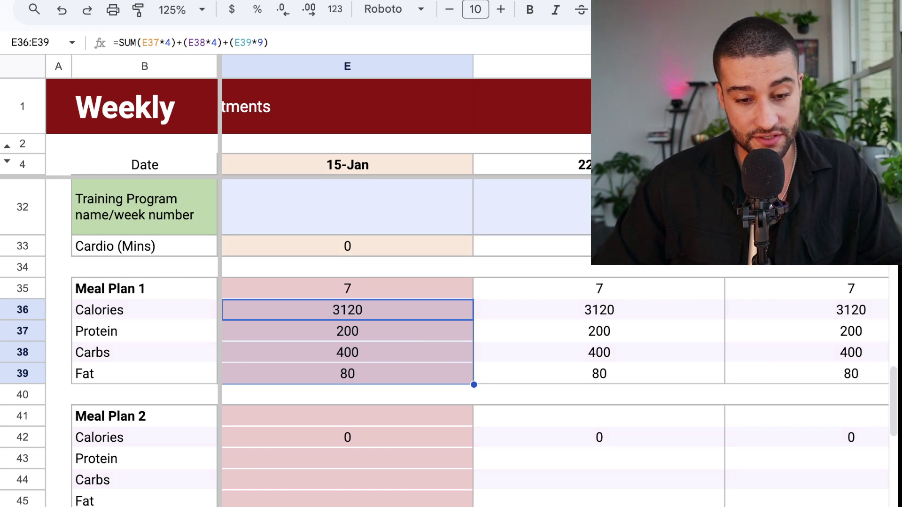
left_click(599, 353)
type("500")
key("Return")
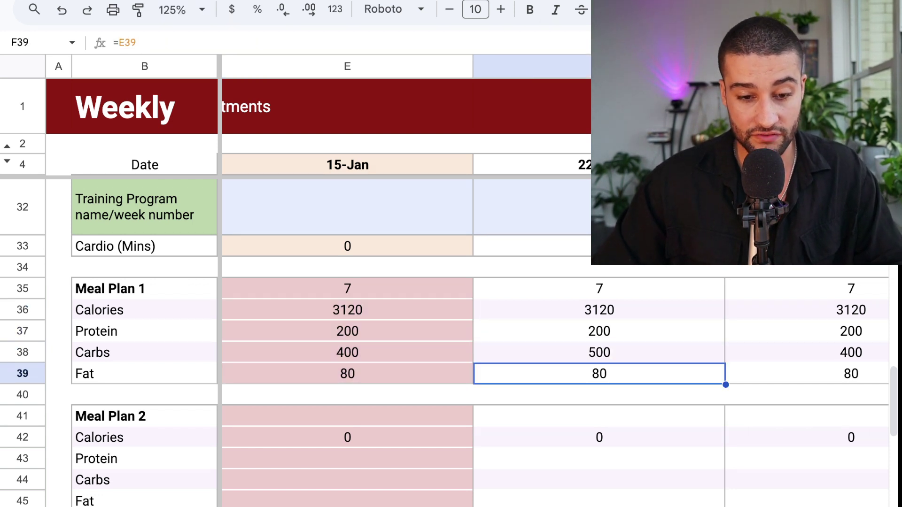
Try 200 for the 29-Jan Meal Plan 1 carbs, compare the weekly columns, and undo the change.
left_click(807, 352)
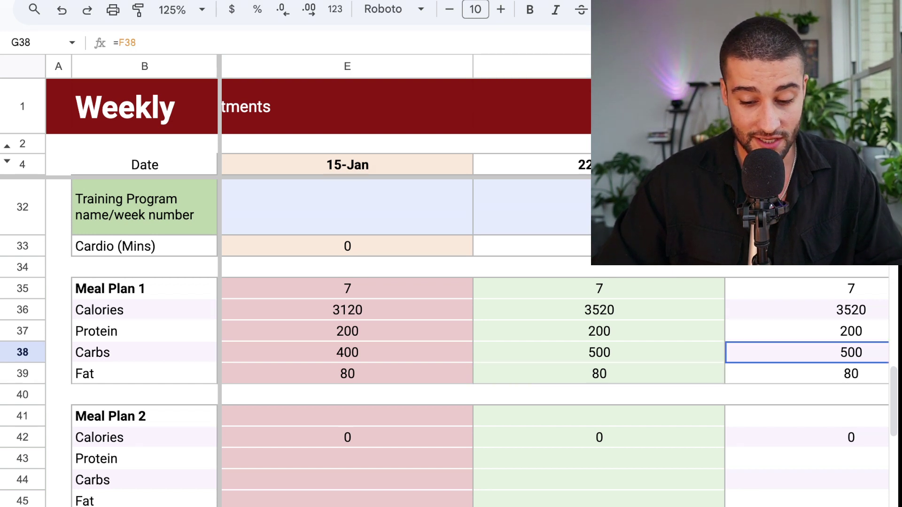
type("200")
key("Return")
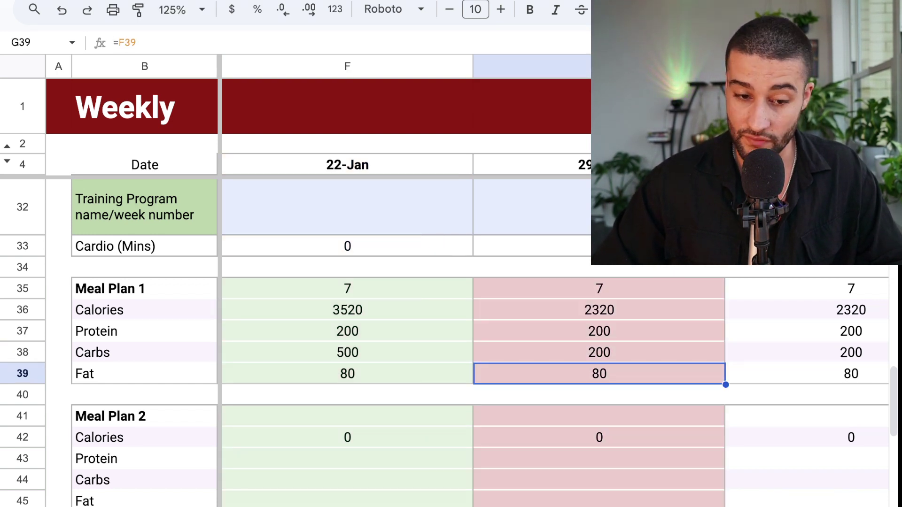
scroll(556, 343, "left", 8)
scroll(555, 343, "right", 8)
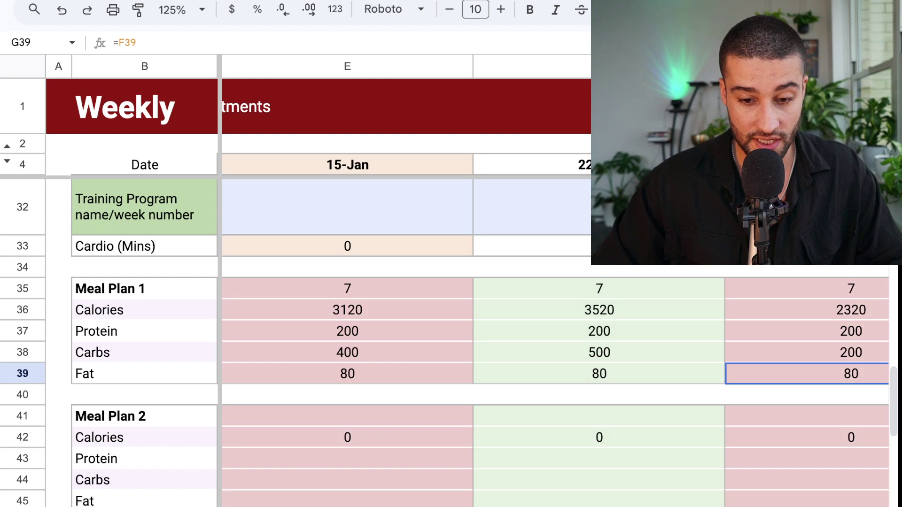
key("ctrl+z")
scroll(555, 342, "left", 3)
scroll(554, 329, "left", 2)
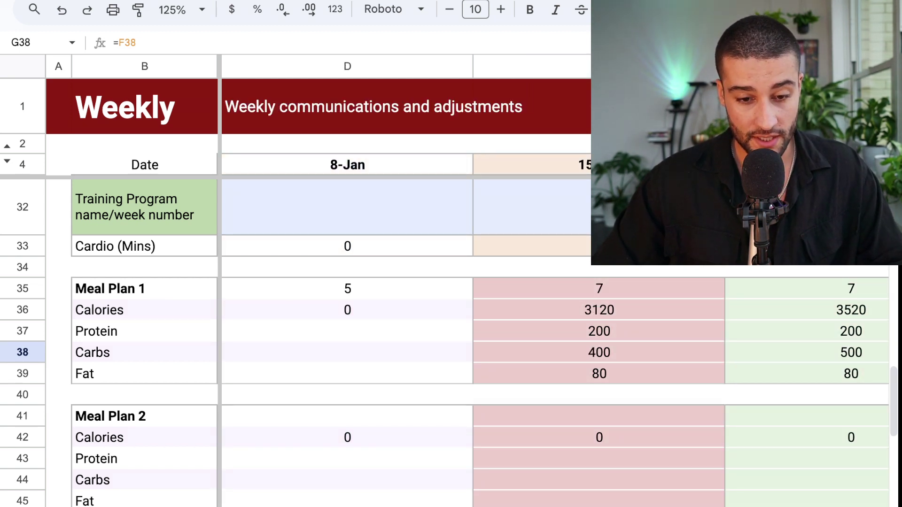
Set the 15-Jan value in the Meal Plan 1 header row to 5.
scroll(555, 329, "right", 2)
left_click(348, 289)
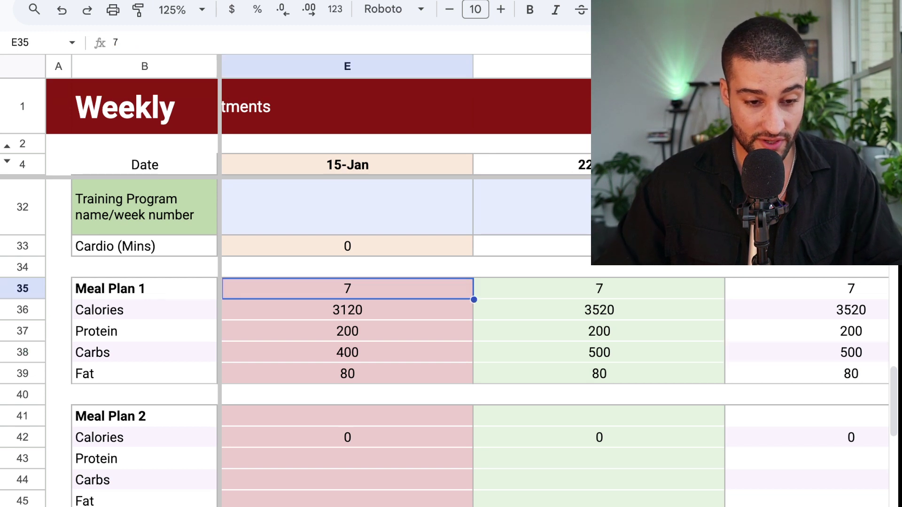
type("5")
key("Return")
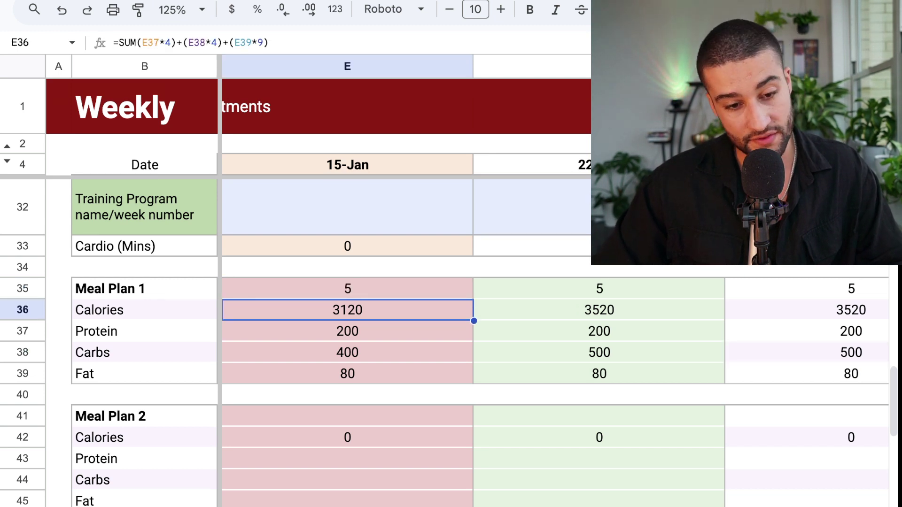
Set the 15-Jan value in the Meal Plan 2 header row to 2 and its protein to 180.
left_click(347, 289)
left_click(347, 416)
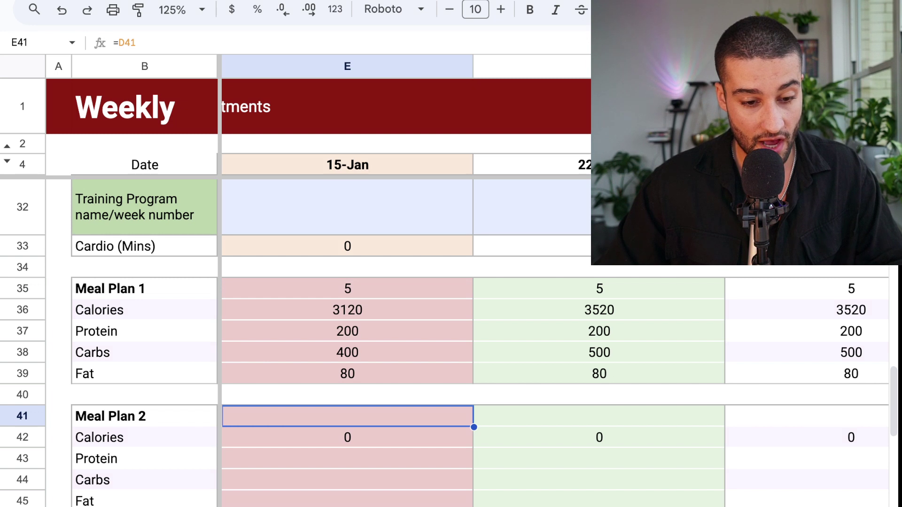
type("2")
key("Return")
key("Down")
type("180")
key("Return")
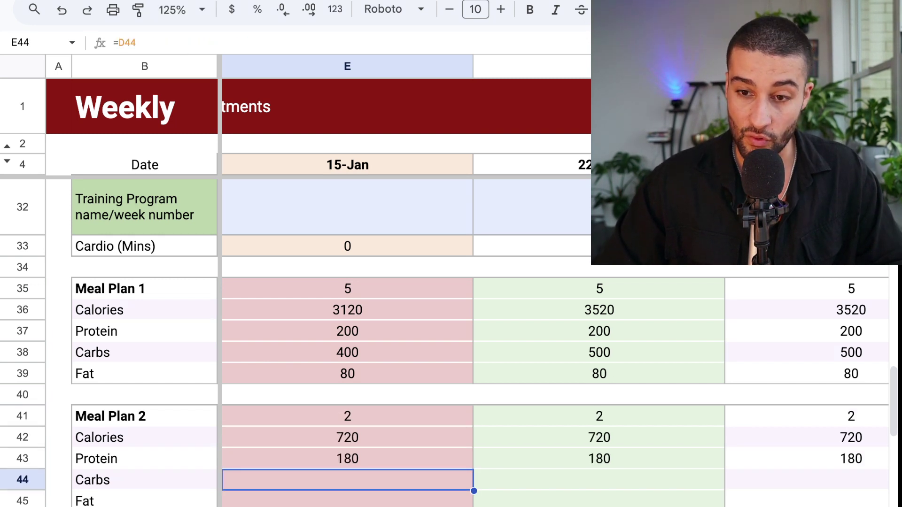
Undo the Meal Plan 2 entries and the 22-Jan carbs change, and return the 15-Jan Meal Plan 1 header value to 7.
key("ctrl+z")
key("ctrl+z")
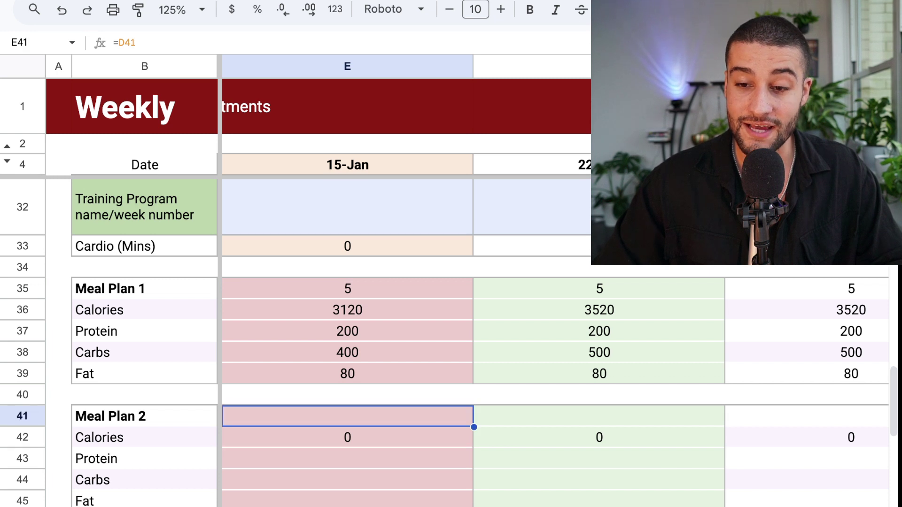
left_click(347, 289)
type("7")
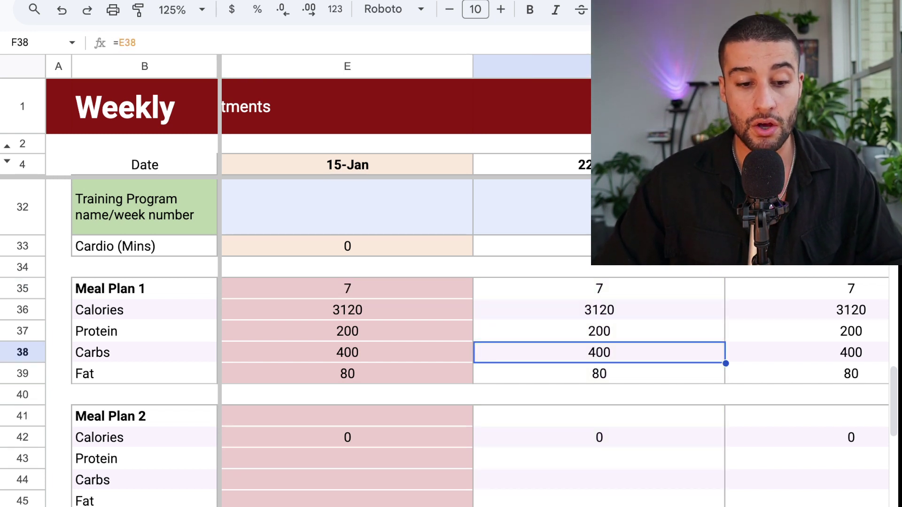
Clear the 15-Jan Meal Plan 1 protein, carbs and fat cells.
left_click_drag(347, 331, 347, 374)
key("Delete")
left_click(347, 395)
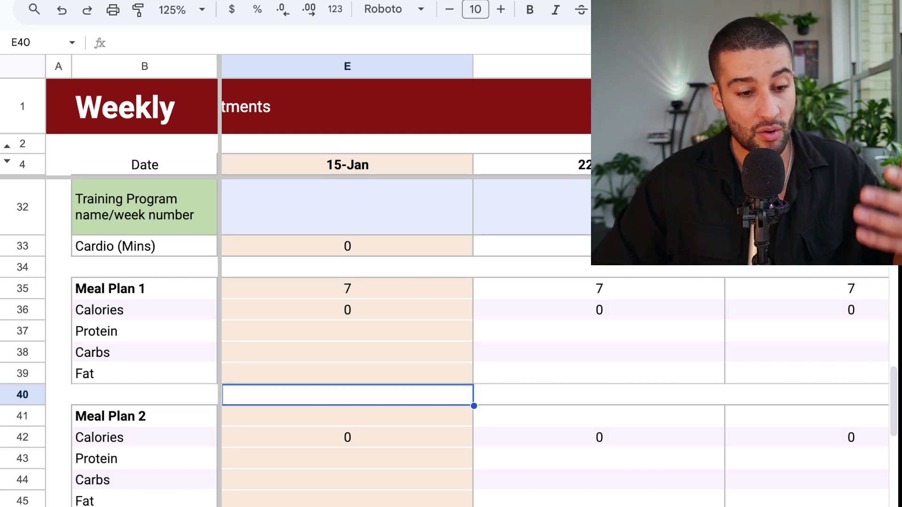
Point out the 15-Jan Meal Plan 1 macro cells and view the blocks from Meal Plan 2 down to the miscellaneous block.
left_click_drag(348, 332, 348, 373)
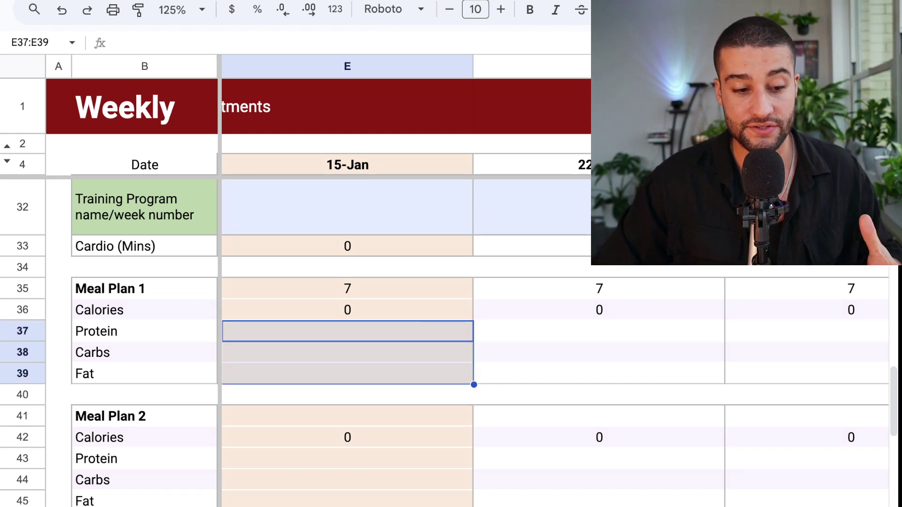
left_click(347, 374)
scroll(347, 373, "down", 2)
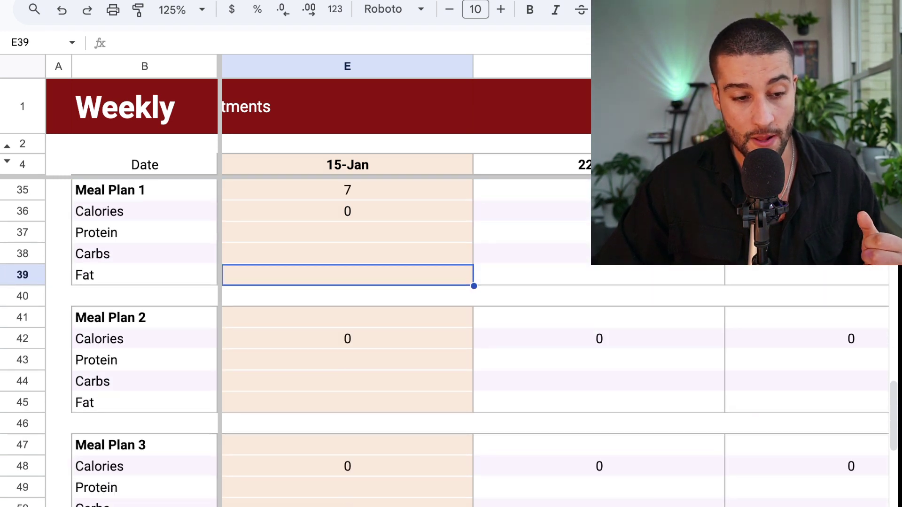
scroll(449, 343, "up", 1)
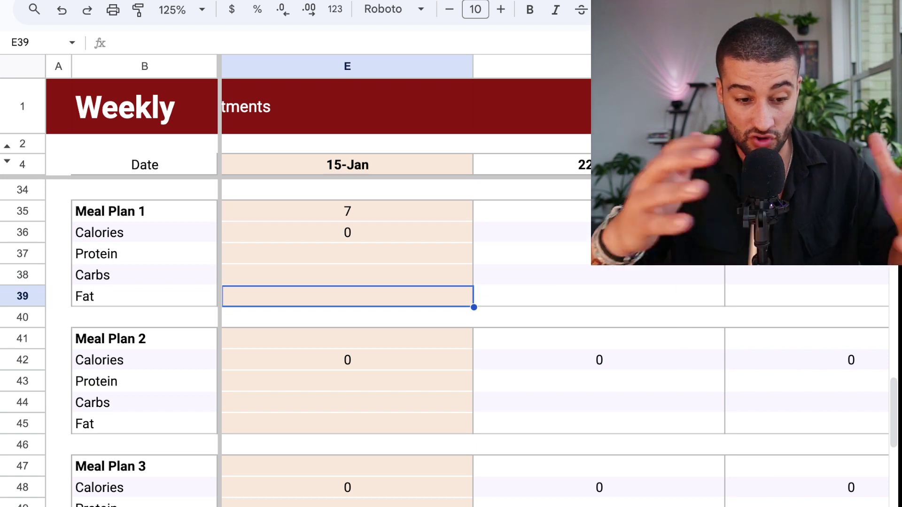
scroll(448, 343, "down", 2)
scroll(449, 343, "down", 1)
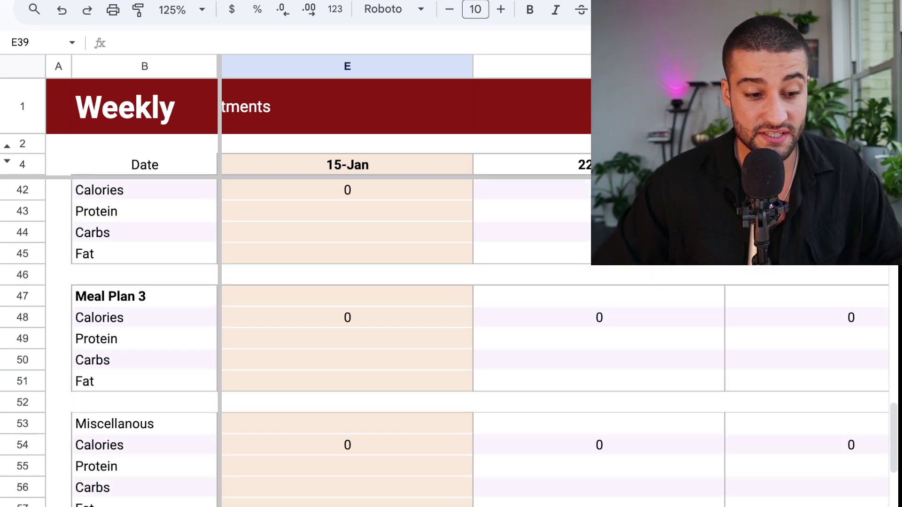
Examine the 15-Jan miscellaneous macro cells, the flexible / re-feed row and the calorie and protein per kilogram rows.
left_click(347, 467)
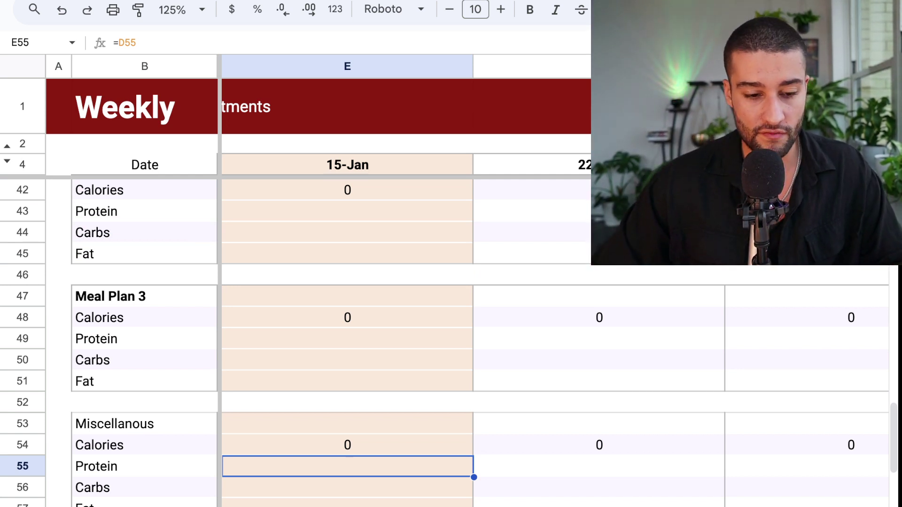
scroll(449, 343, "down", 2)
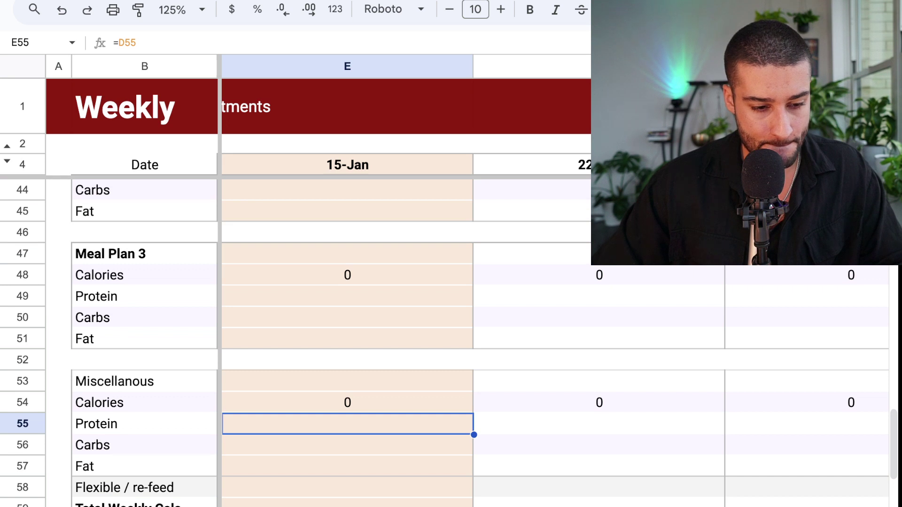
scroll(449, 343, "down", 2)
left_click(348, 467)
left_click(144, 446)
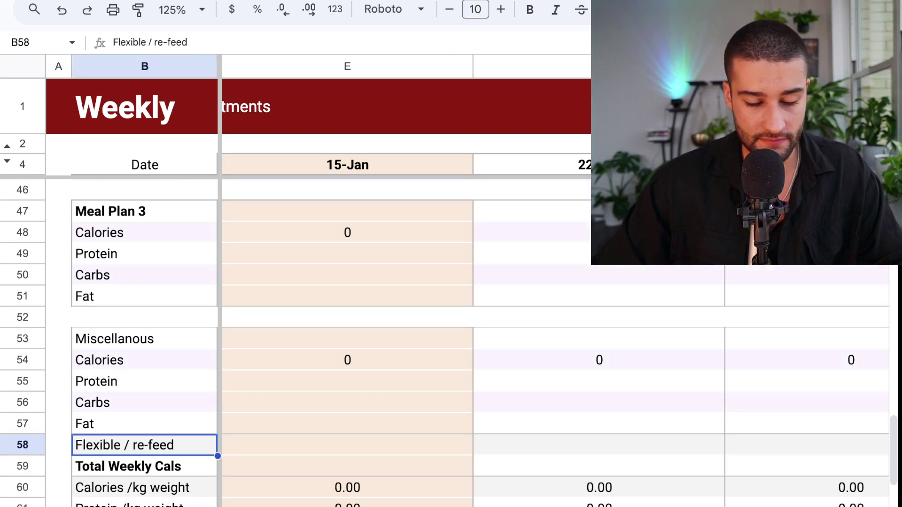
scroll(144, 445, "down", 2)
scroll(449, 343, "down", 2)
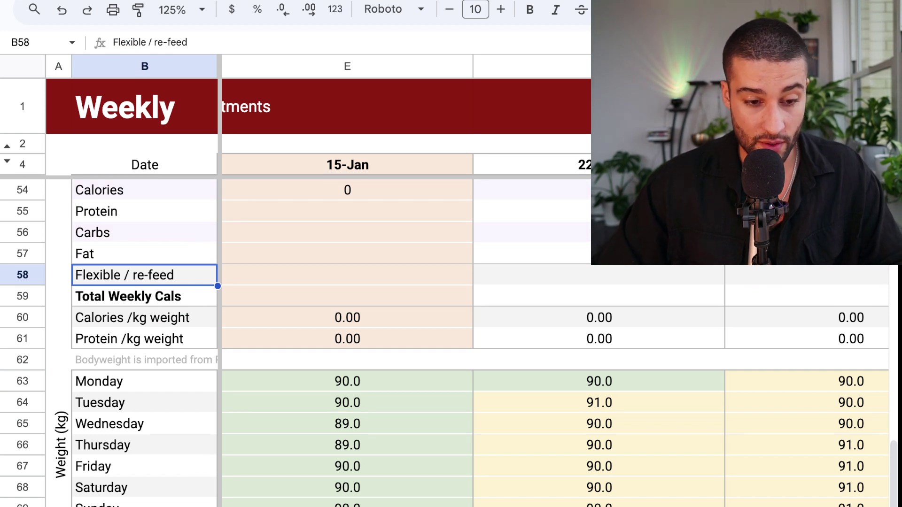
Inspect the 15-Jan daily weight cells and the Average Weight cells for 15-Jan and 22-Jan.
left_click_drag(348, 425, 347, 503)
left_click(347, 504)
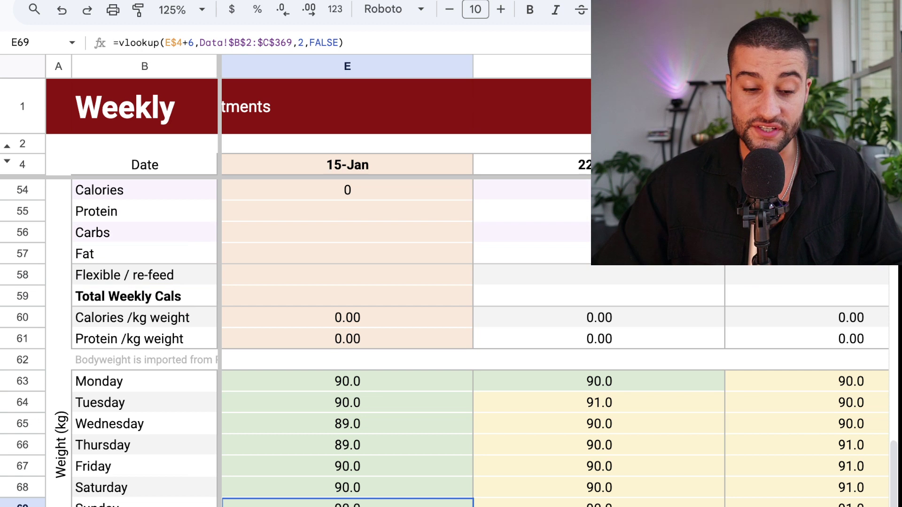
key("Down")
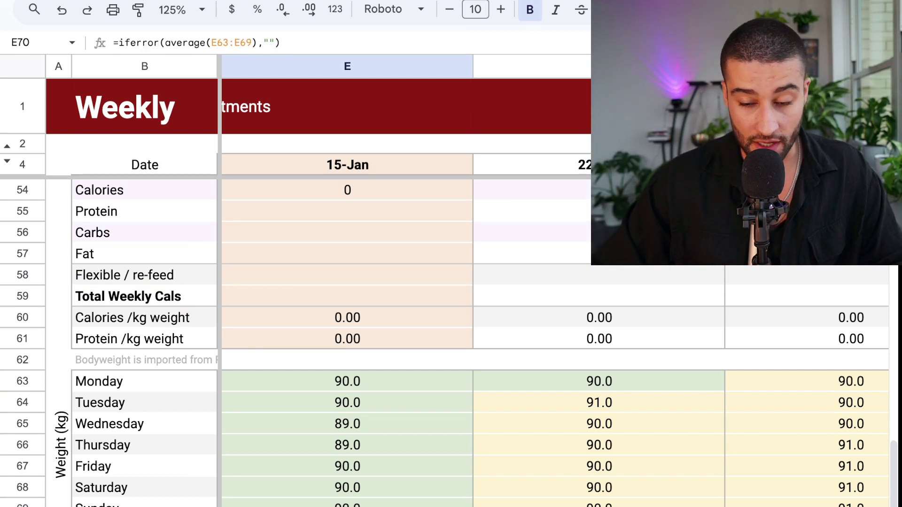
key("shift+Right")
scroll(451, 338, "down", 4)
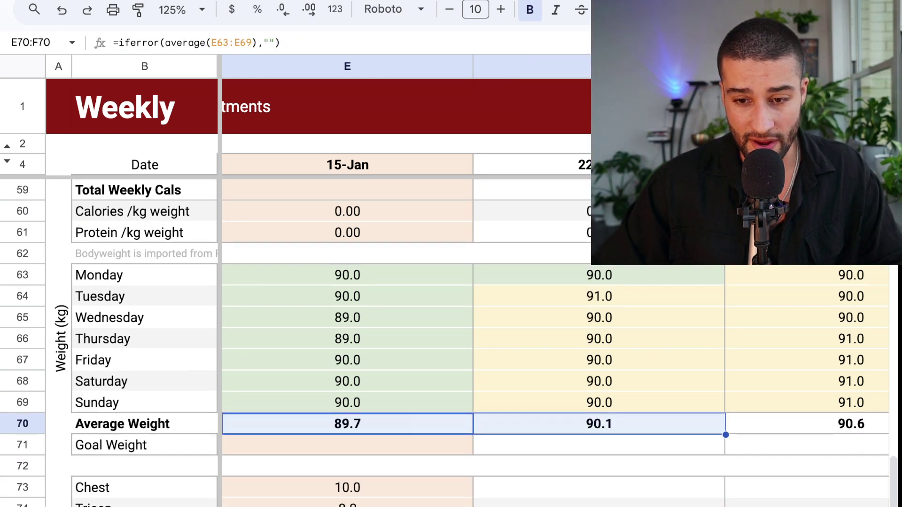
scroll(451, 338, "up", 1)
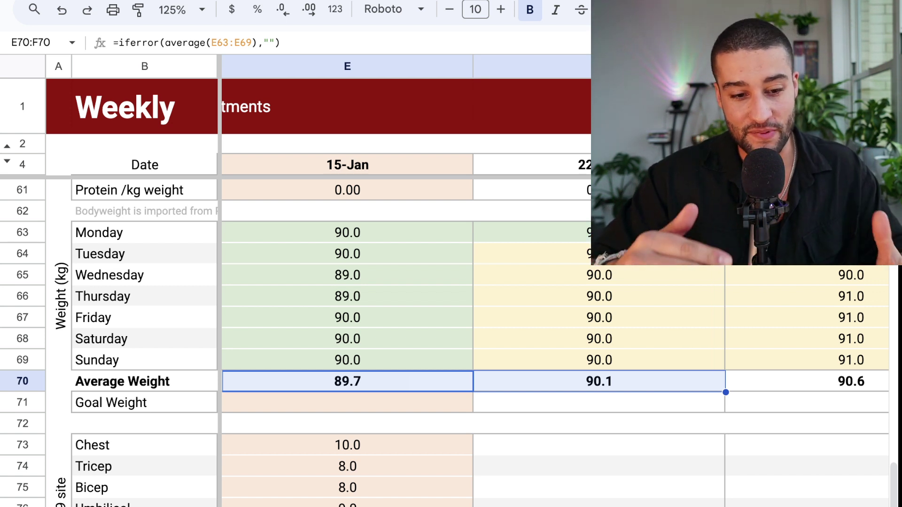
left_click_drag(348, 232, 348, 339)
left_click(347, 339)
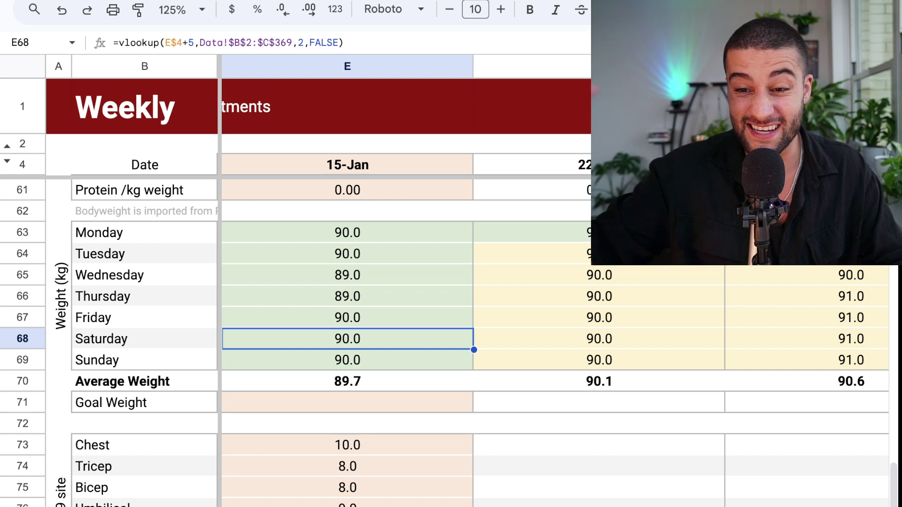
Compare the 15-Jan and 22-Jan average weights and view the daily weights of the neighbouring weeks.
left_click_drag(347, 381, 599, 381)
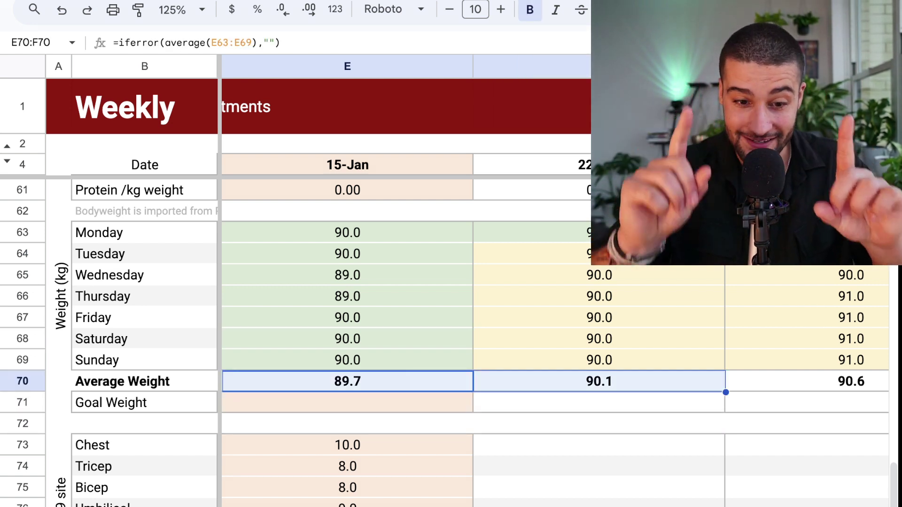
left_click(348, 338)
left_click(599, 275)
scroll(599, 274, "right", 5)
scroll(555, 329, "left", 3)
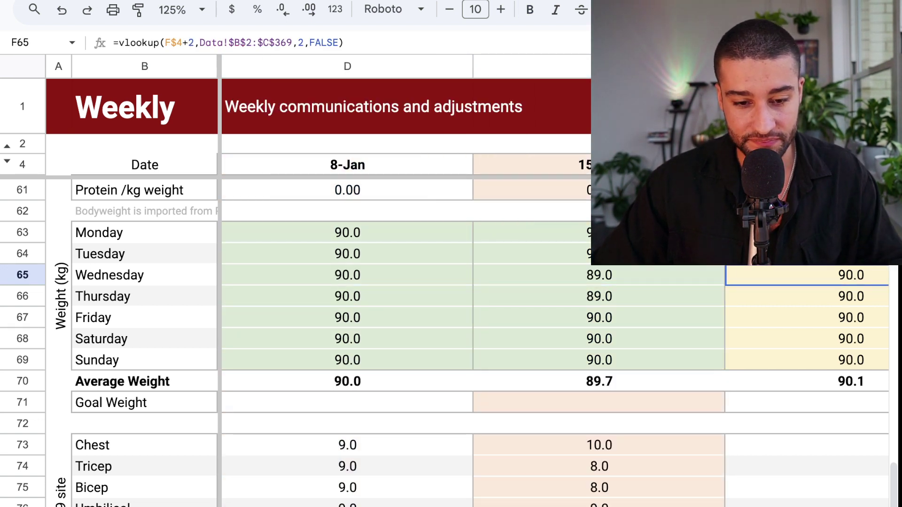
scroll(554, 329, "right", 2)
scroll(554, 329, "left", 1)
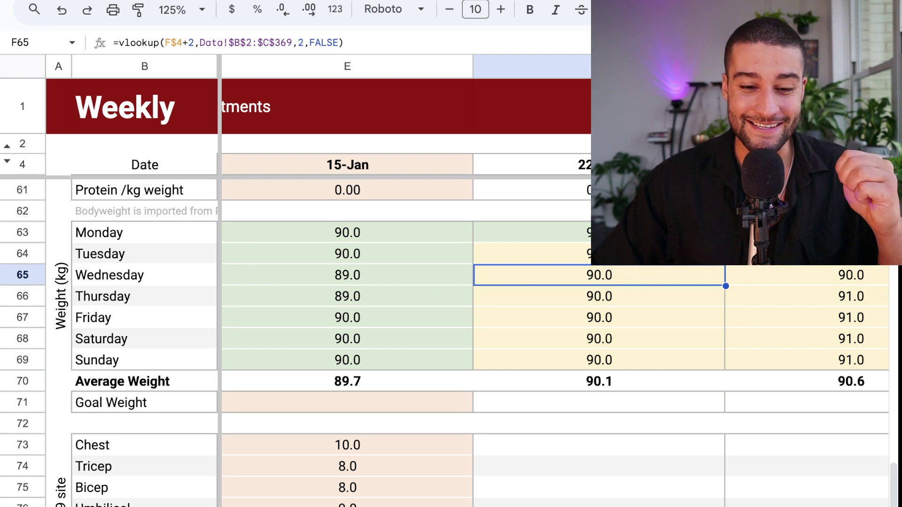
Highlight the 22-Jan daily weights and check the matching weights and cycle phases on the January sheet.
left_click_drag(599, 233, 599, 339)
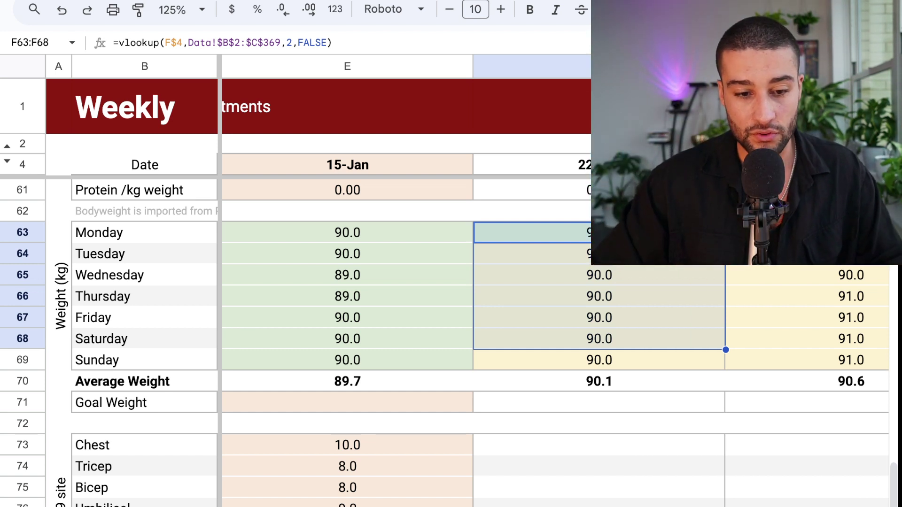
left_click(531, 318)
left_click_drag(530, 253, 531, 360)
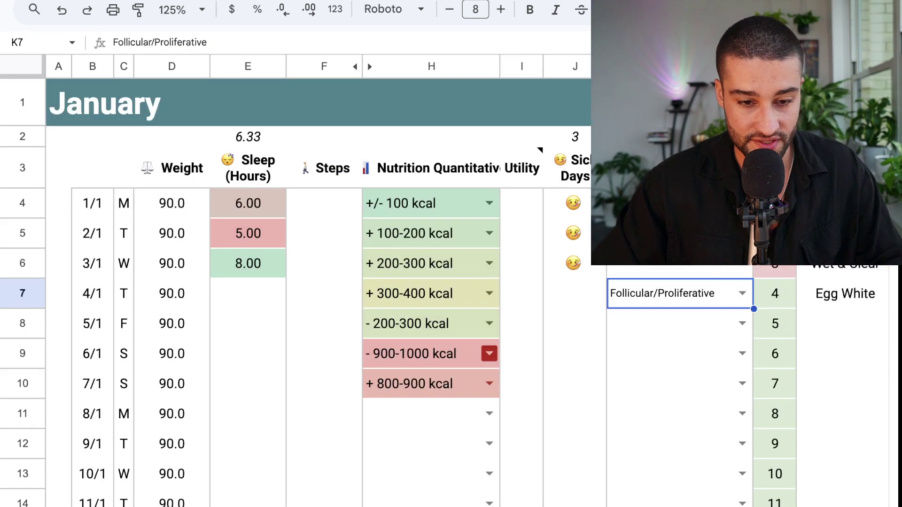
scroll(301, 291, "down", 5)
scroll(300, 291, "right", 2)
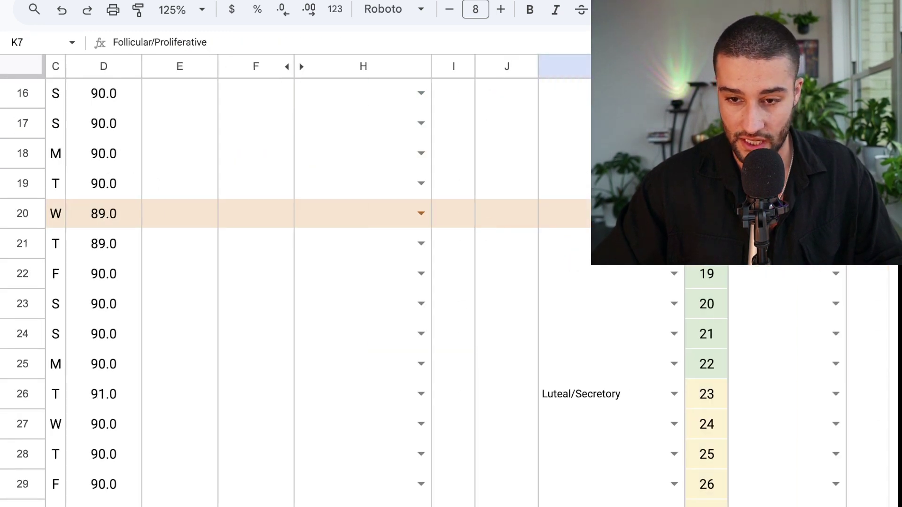
scroll(301, 291, "down", 1)
scroll(301, 292, "right", 2)
scroll(301, 291, "down", 2)
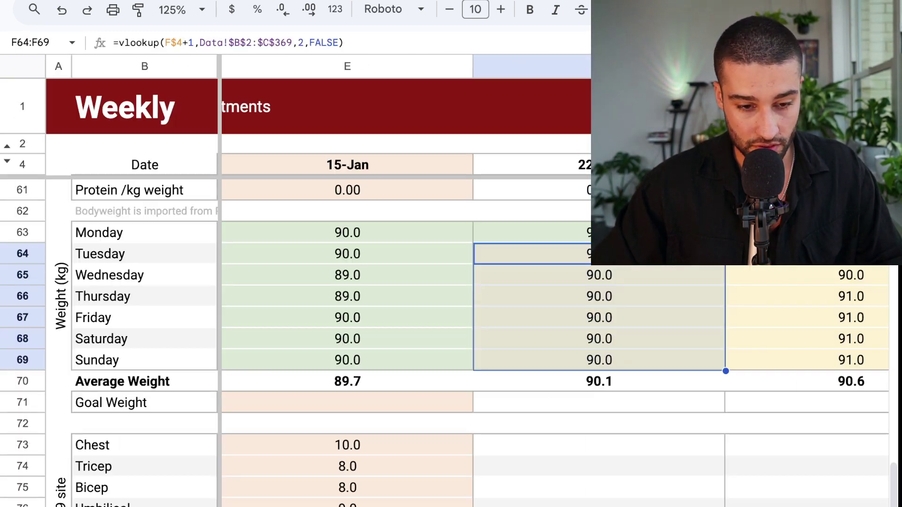
Compare the 22-Jan average weight with the weeks around it and point out the Tuesday to Sunday weights.
left_click(599, 382)
scroll(599, 381, "left", 2)
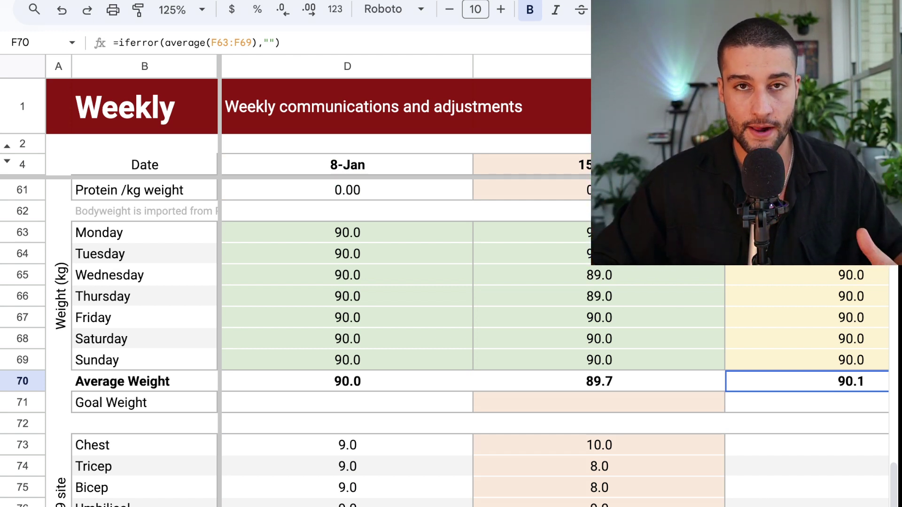
left_click(599, 338)
scroll(599, 339, "right", 2)
left_click_drag(599, 254, 599, 360)
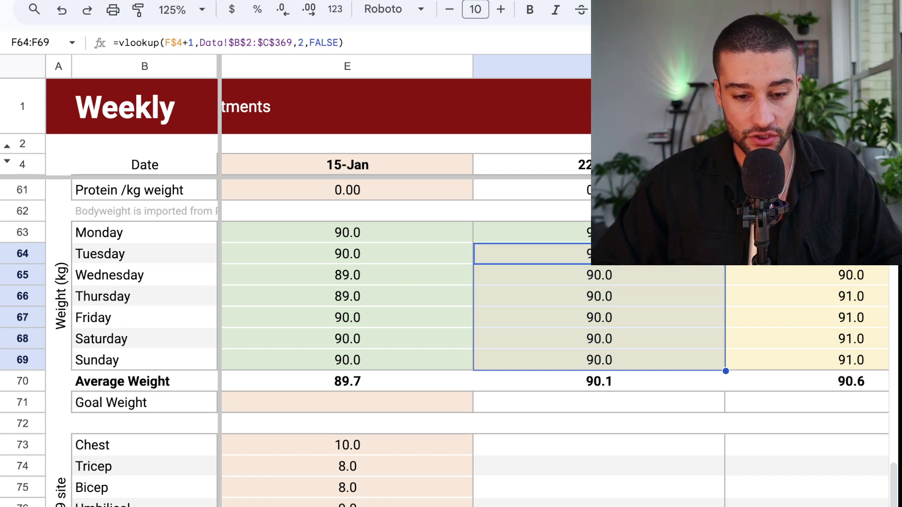
left_click(599, 361)
scroll(599, 361, "right", 2)
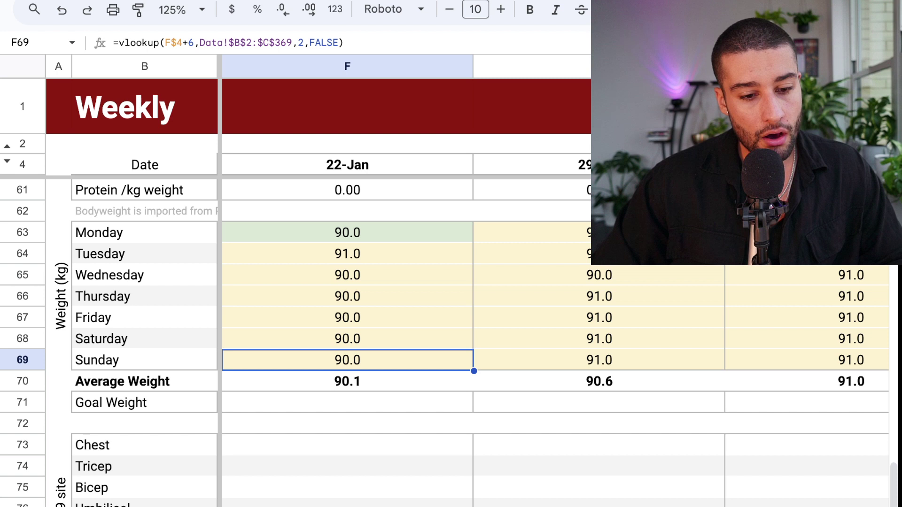
left_click_drag(348, 255, 346, 402)
left_click(347, 339)
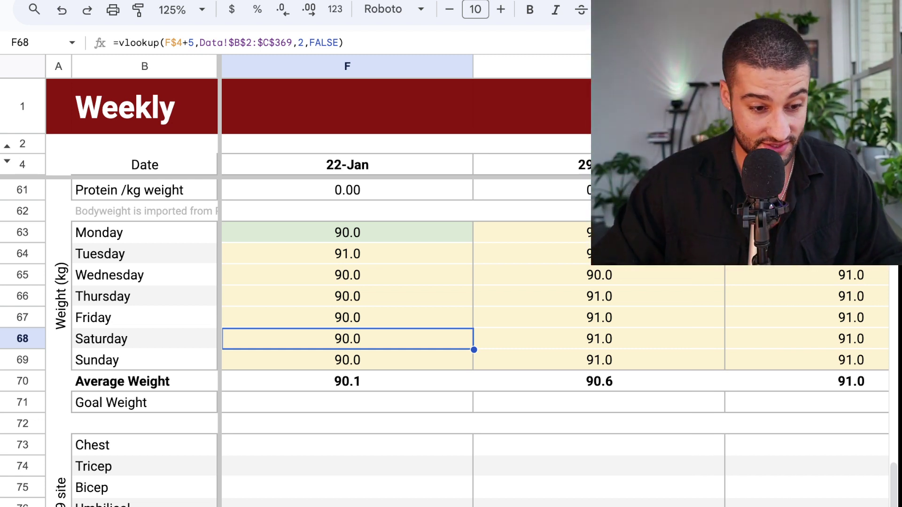
Set the Goal Weight to 90 for 22-Jan and 90.3 for 29-Jan.
scroll(348, 360, "down", 2)
left_click(348, 360)
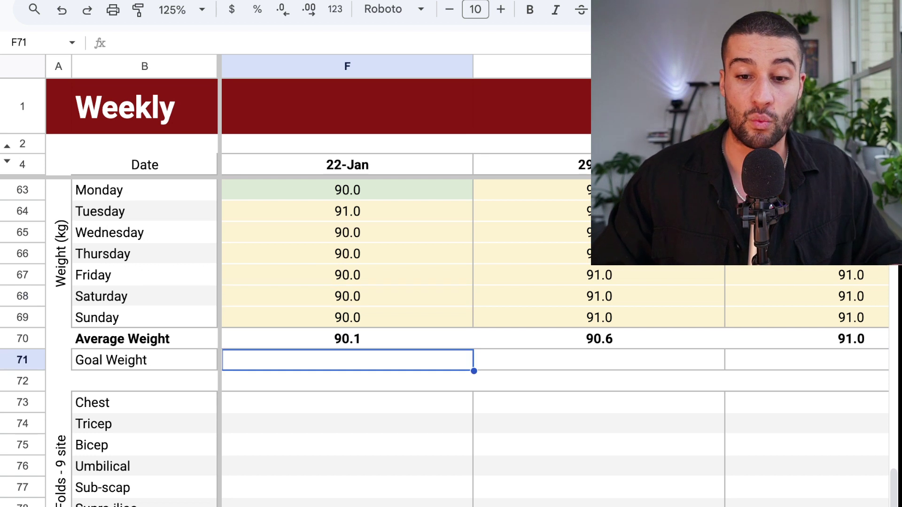
scroll(555, 329, "left", 3)
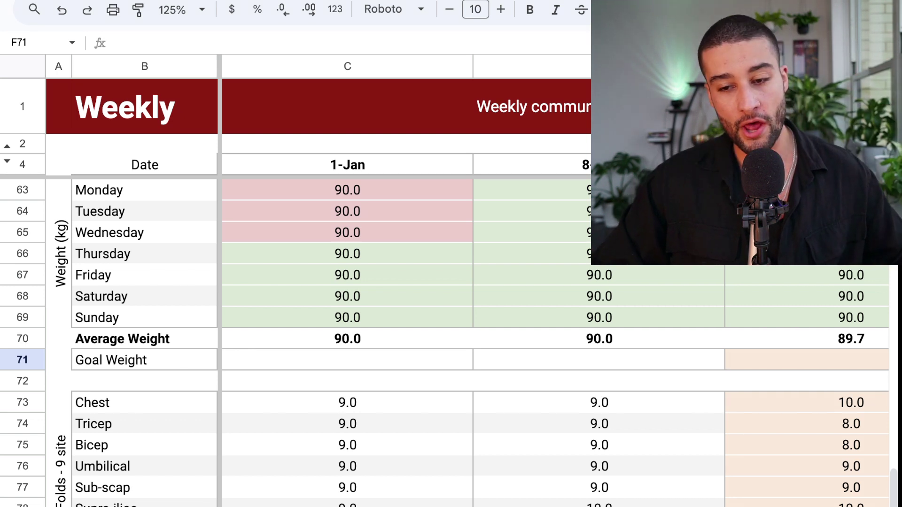
scroll(554, 329, "right", 2)
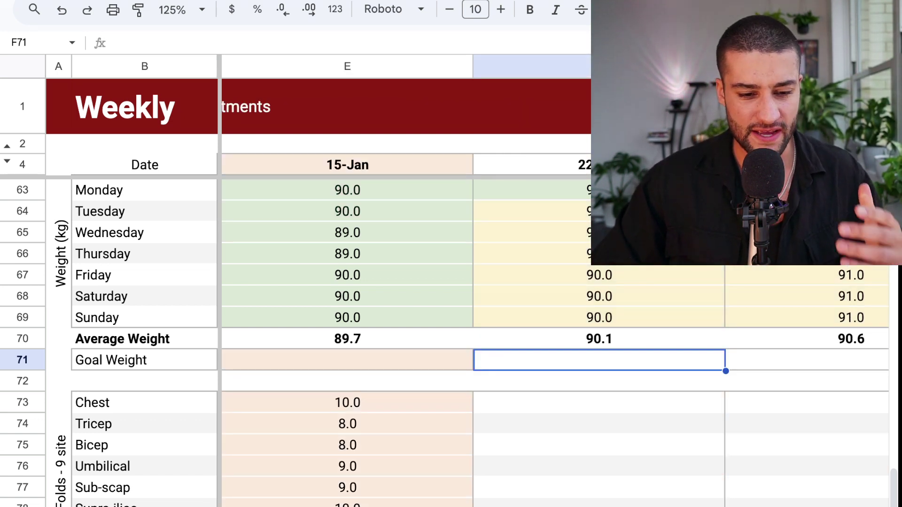
key("Left")
key("Right")
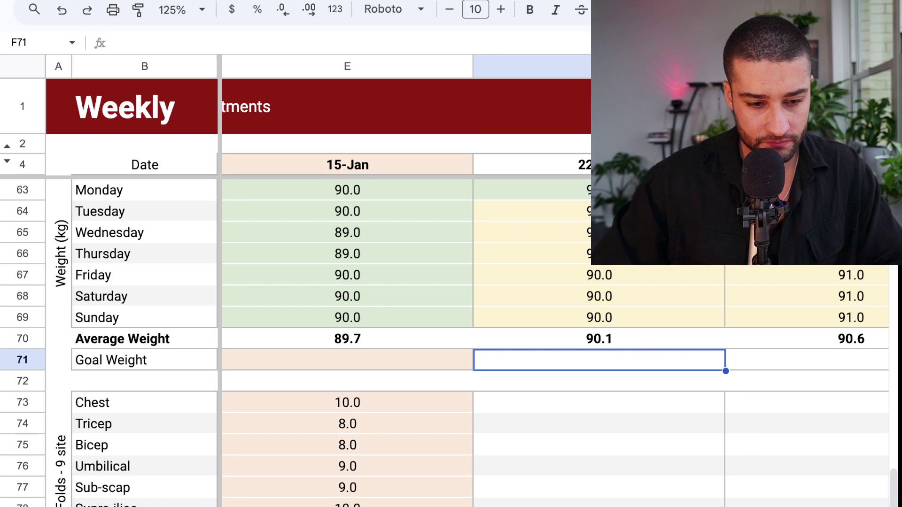
key("Left")
key("Right")
type("90")
key("Right")
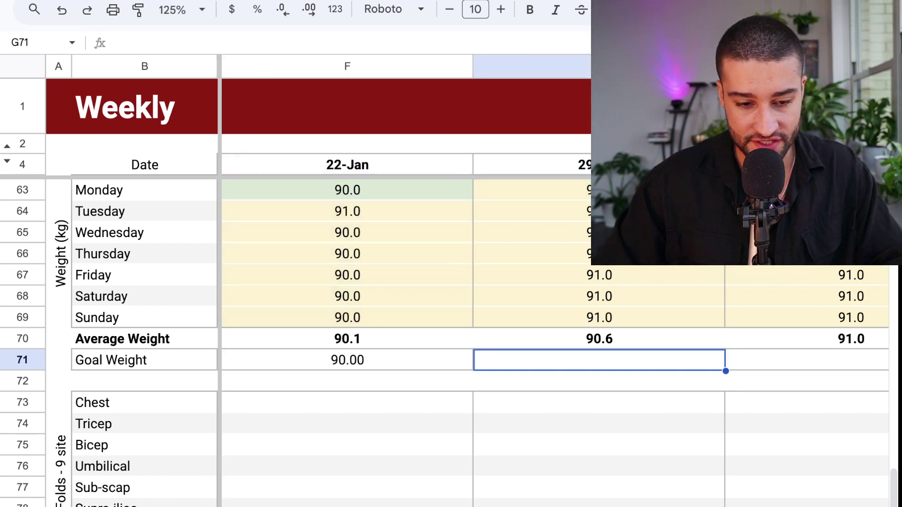
type("90.3")
key("Return")
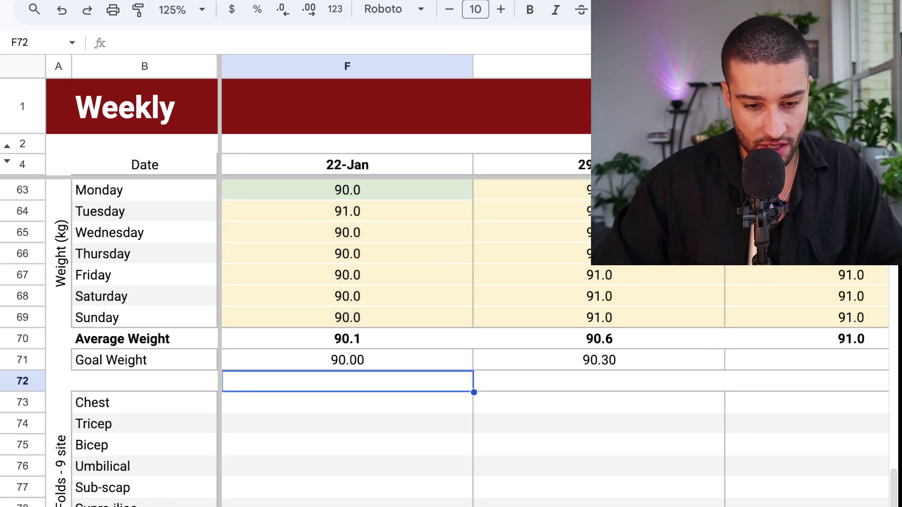
Set the Goal Weight to 90.6 for 5-Feb and 90.9 for 12-Feb.
left_click(806, 360)
type("90.6")
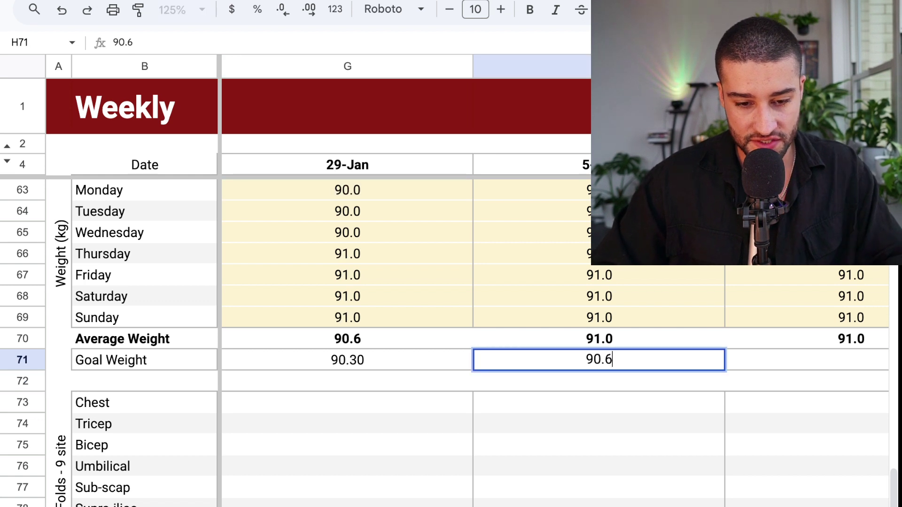
key("Tab")
type("90.9")
key("Tab")
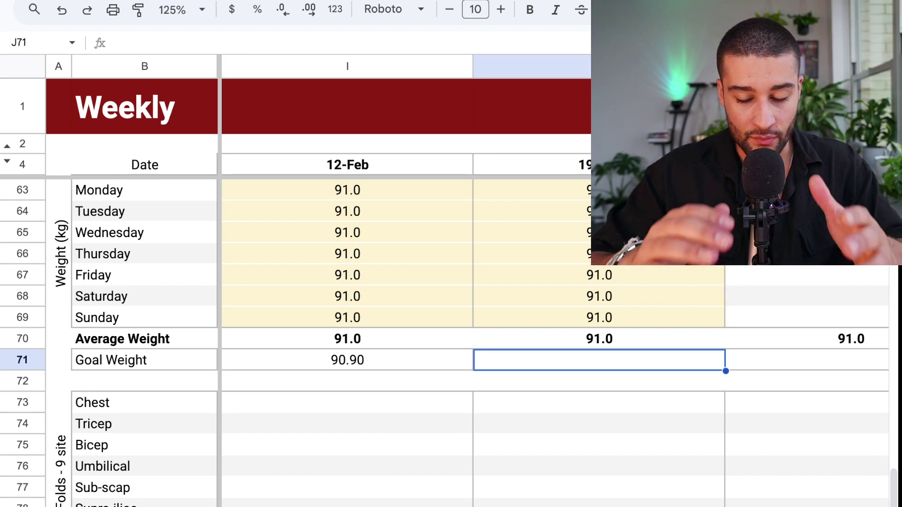
Compare the Goal Weight row with the average and daily weights for 5-Feb and 12-Feb.
scroll(555, 343, "left", 2)
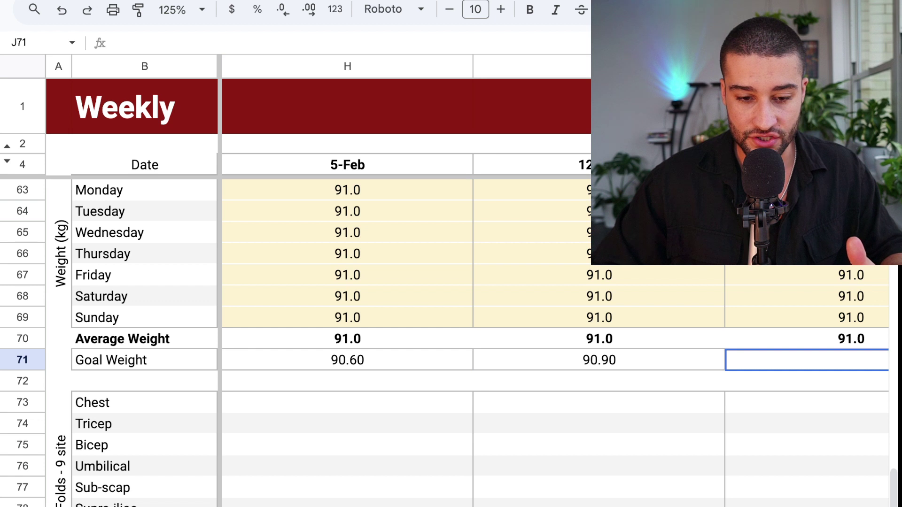
scroll(555, 343, "up", 1)
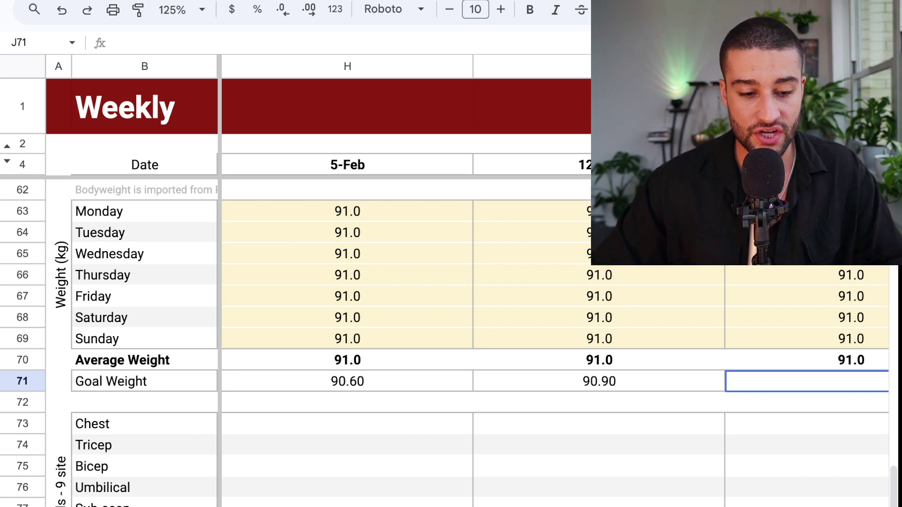
key("shift+space")
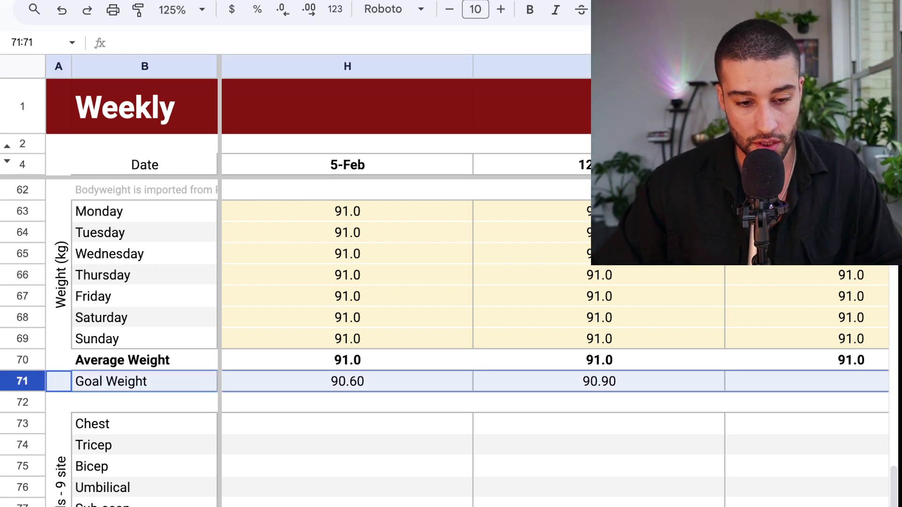
left_click(347, 339)
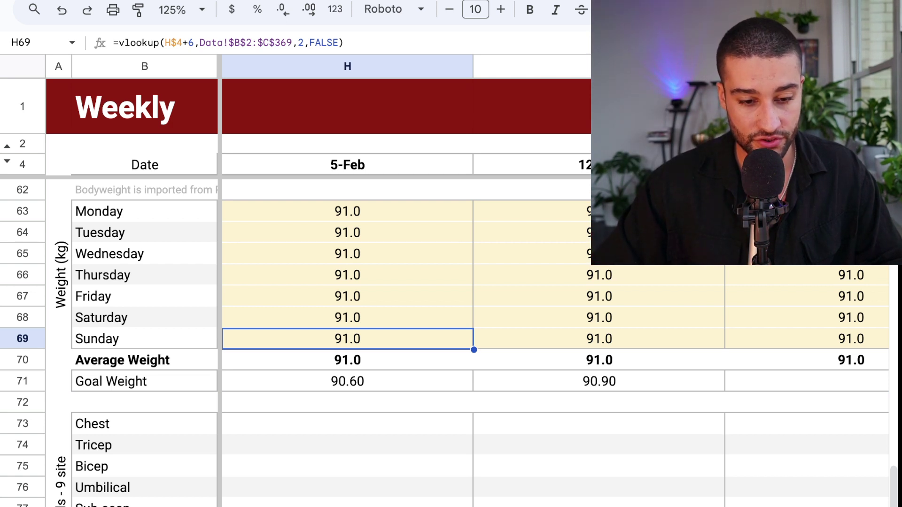
scroll(449, 343, "down", 2)
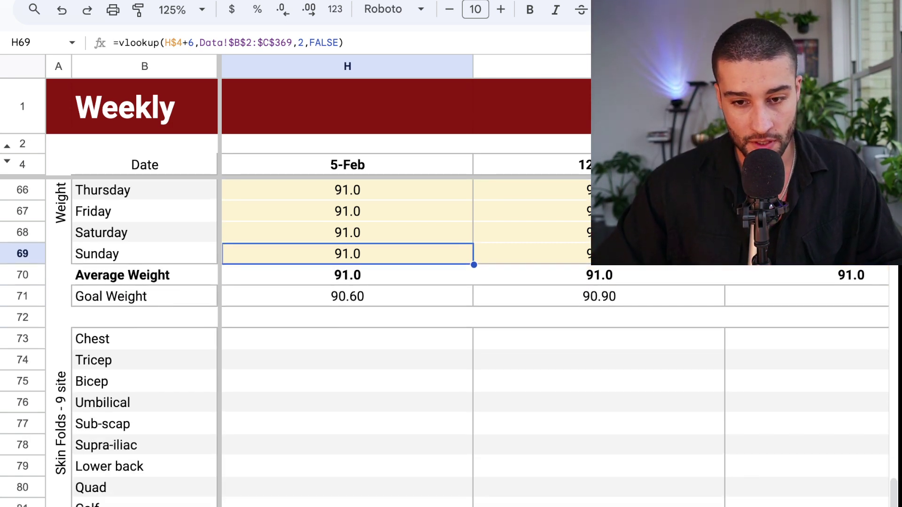
Examine the nine-site skin folds block and the waist measurement row below it.
left_click(347, 338)
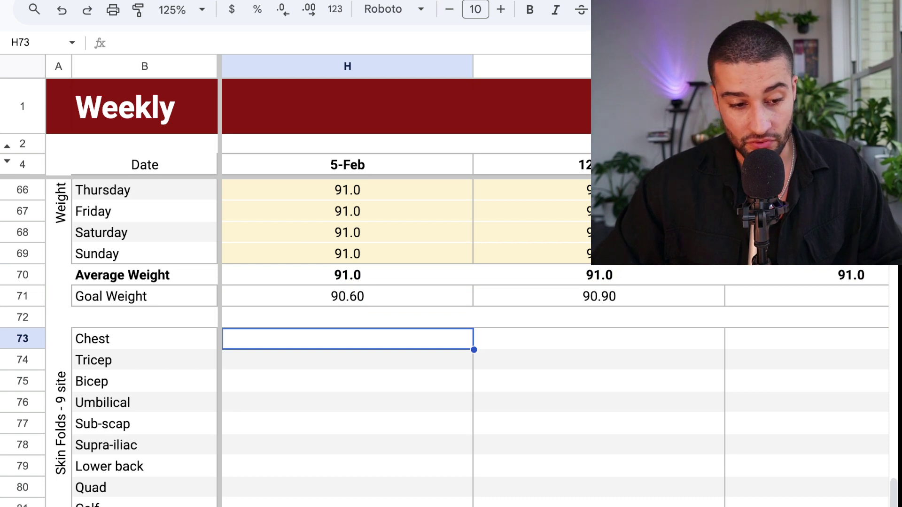
scroll(348, 357, "down", 3)
scroll(348, 357, "left", 2)
left_click(347, 424)
left_click(347, 453)
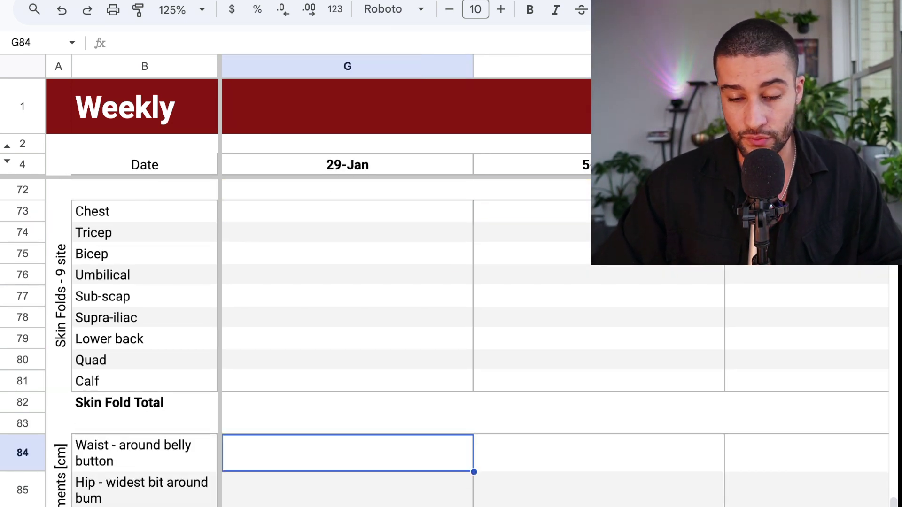
Review the body measurements block from waist to chest and the Measurement Total row beneath it.
scroll(448, 343, "down", 1)
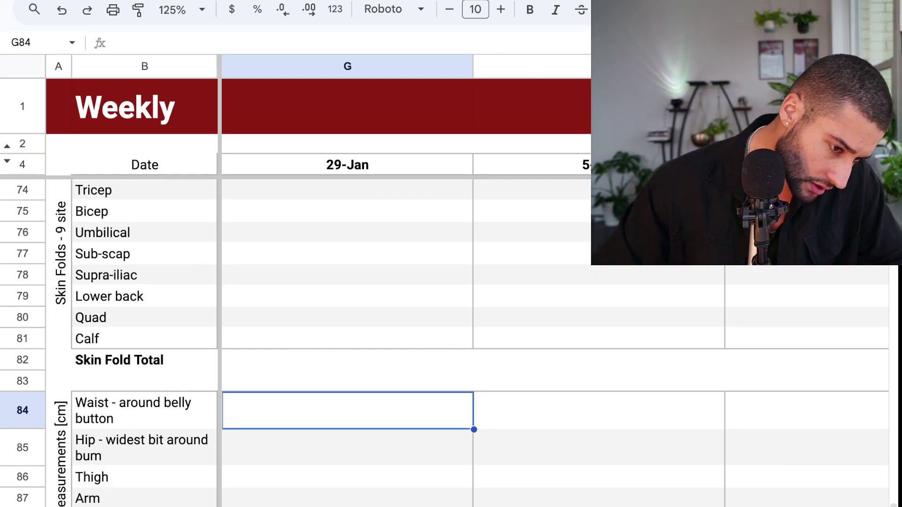
left_click(599, 381)
scroll(599, 381, "down", 2)
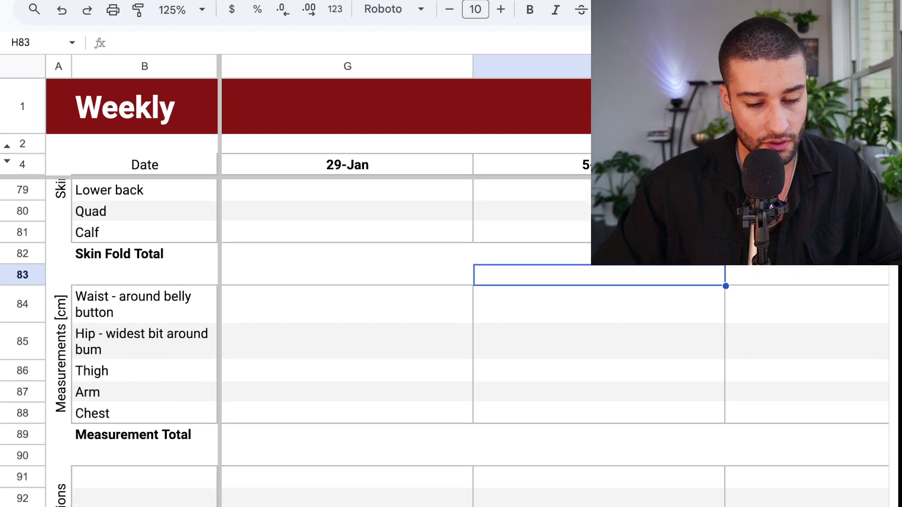
scroll(448, 342, "down", 2)
Enter Zinc in the first Supplements/Medications row for 29-Jan.
left_click(348, 435)
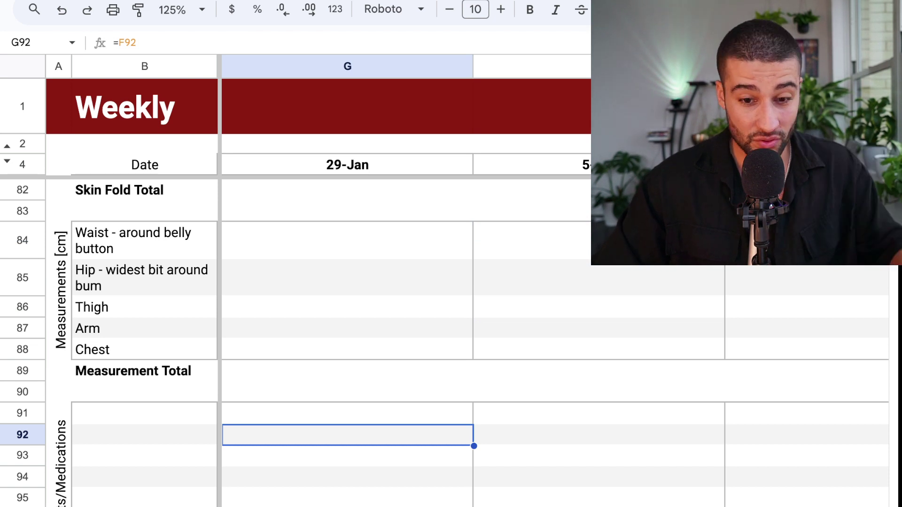
key("Up")
key("Up")
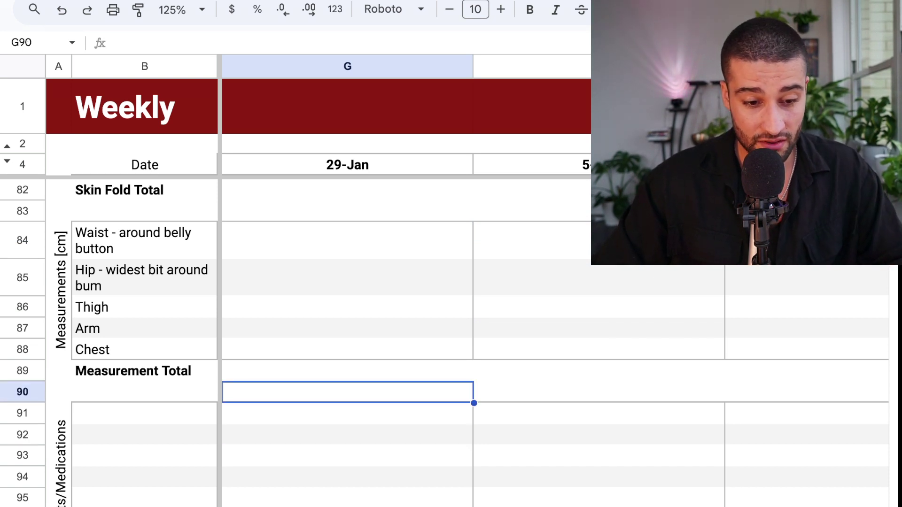
key("Down")
type("Zinc")
key("Return")
key("Up")
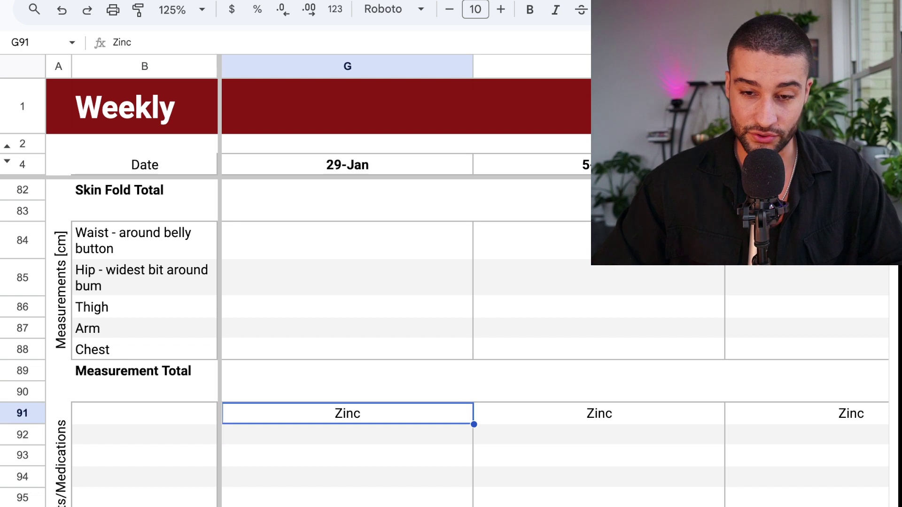
Extend the 29-Jan supplement entry to read "Zinc Gluconate x 1 cap x 30mg p/d".
key("Return")
type("Gluconate,")
key("BackSpace")
type("x 1 cap x ")
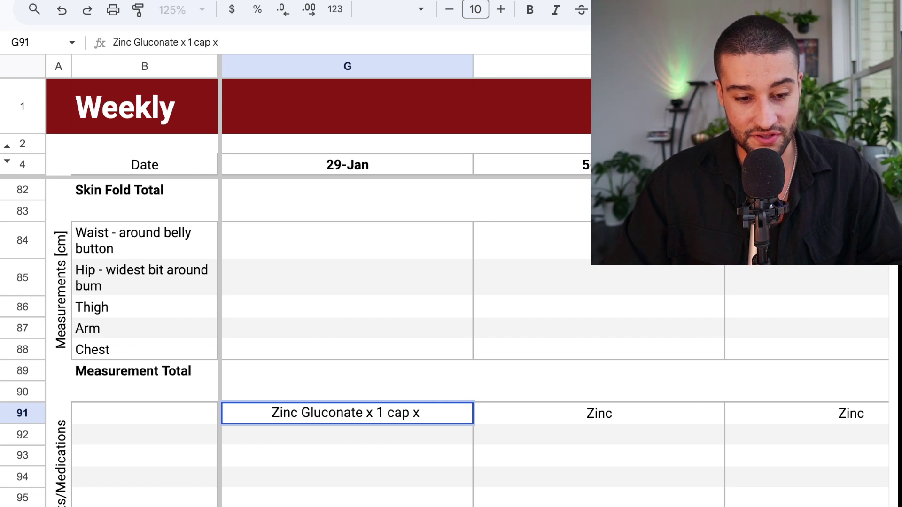
type("30mg p/")
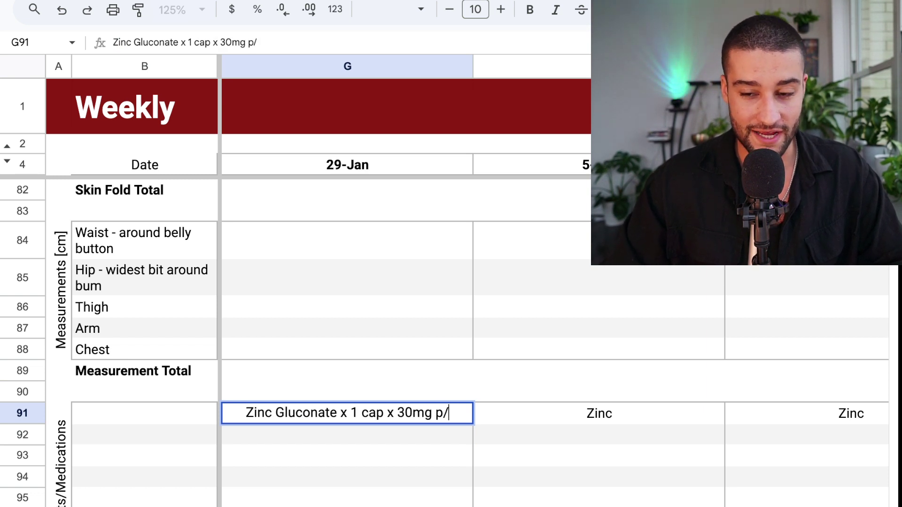
type("d")
key("Return")
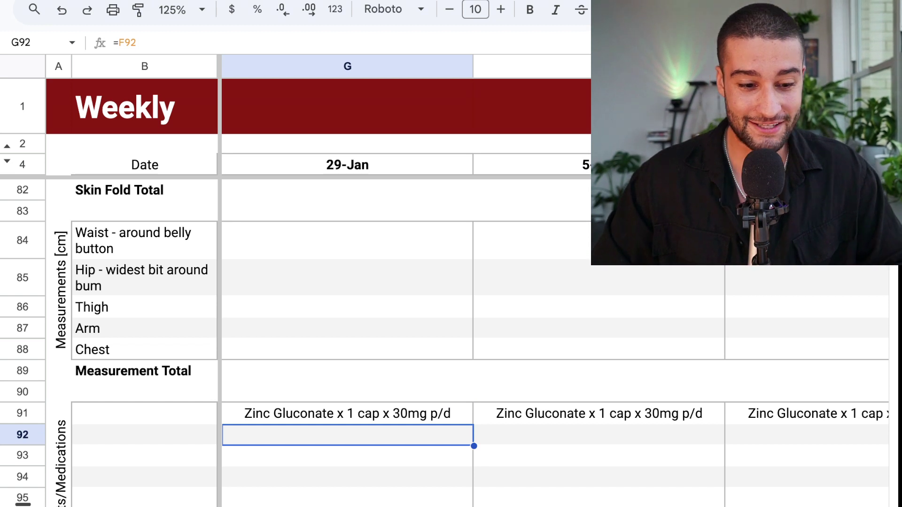
Clear the zinc supplement entry from the 29-Jan column.
left_click(348, 413)
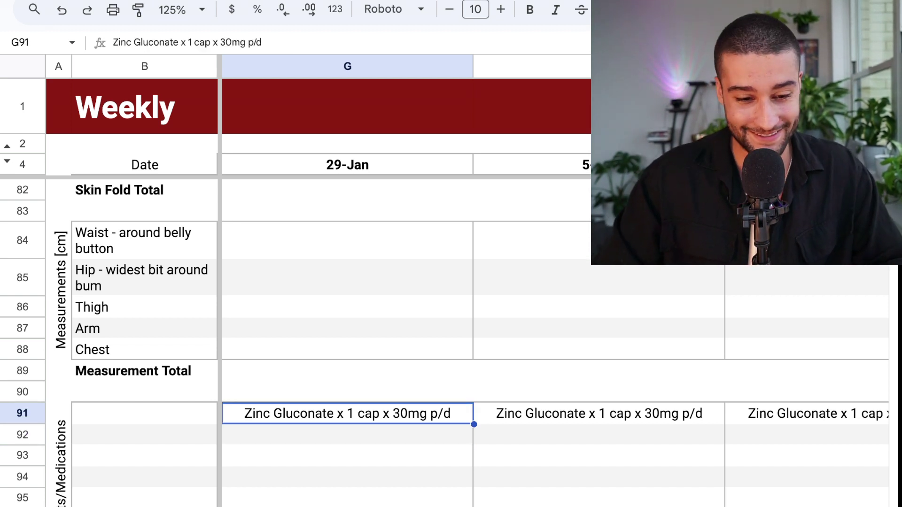
key("Delete")
left_click(347, 350)
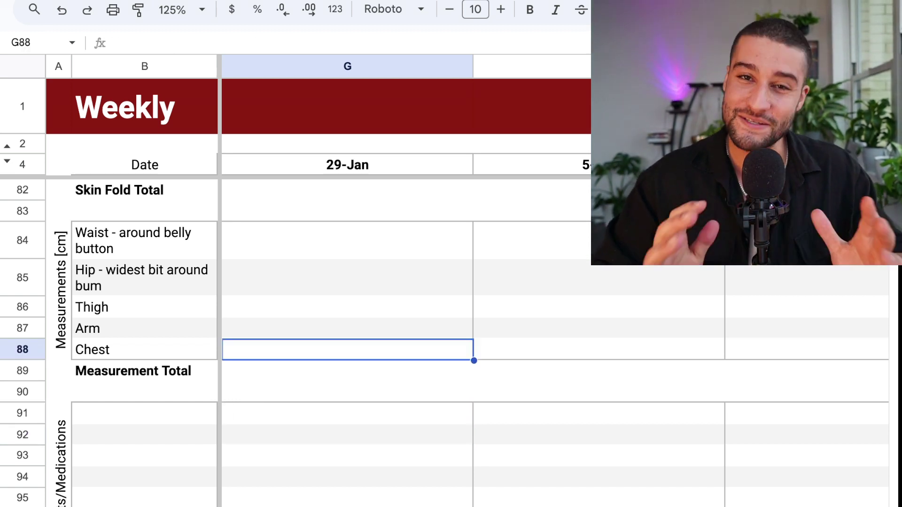
Review the Weekly sheet from the client and coach reflection rows down to the Supplements/Medications block.
scroll(442, 343, "up", 15)
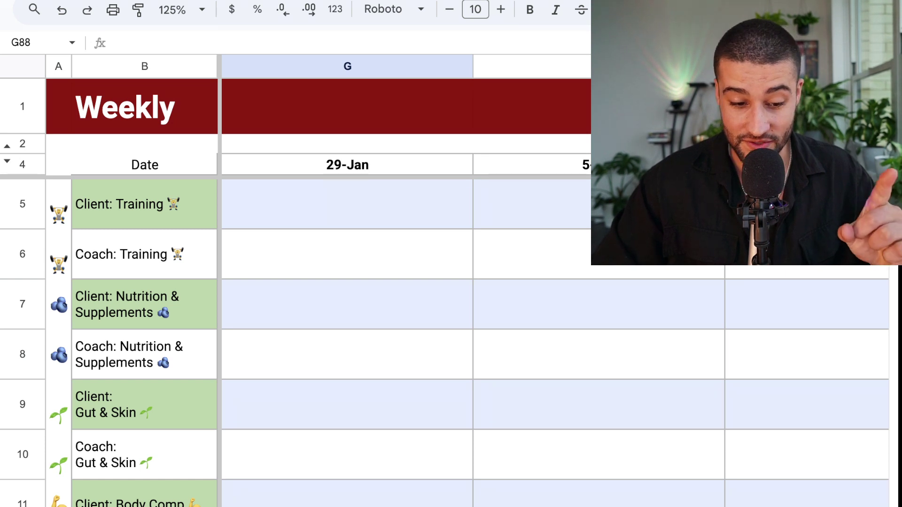
left_click(599, 495)
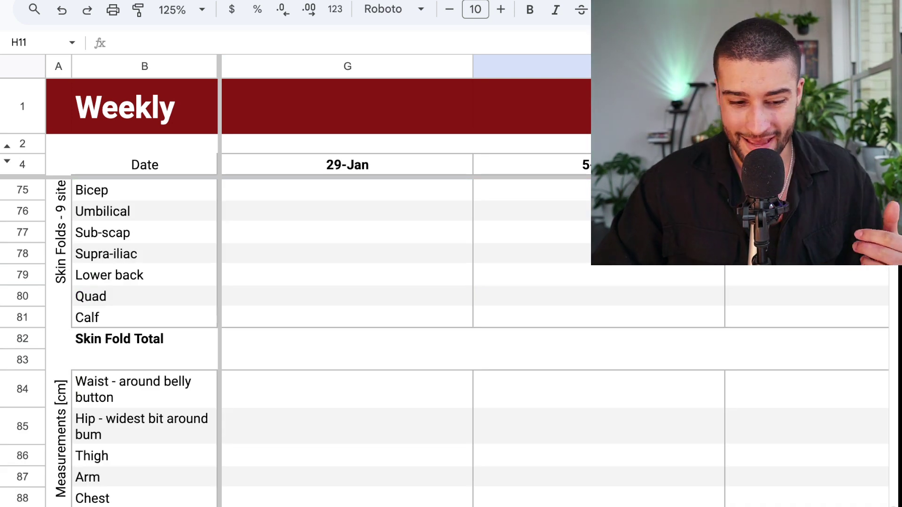
scroll(451, 338, "down", 5)
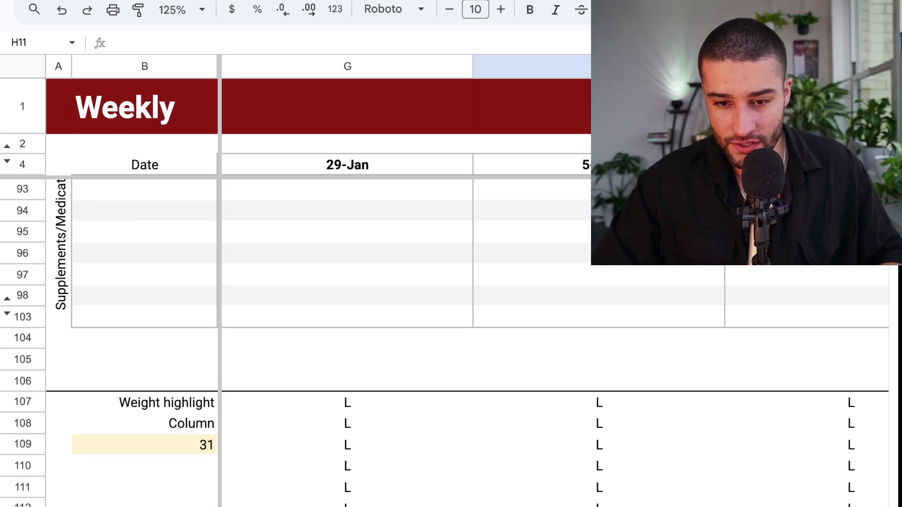
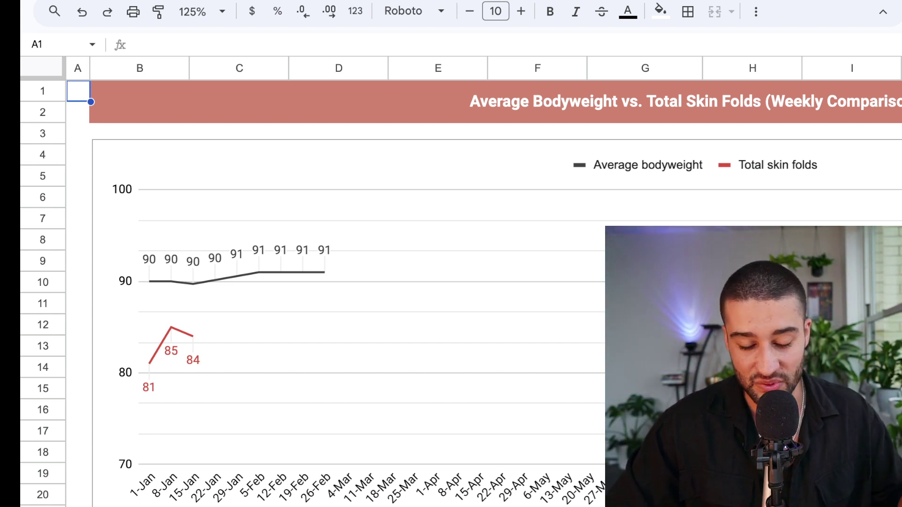
Examine the Average Bodyweight vs. Total Skin Folds weekly chart and the monthly KPI table below it.
left_click(733, 330)
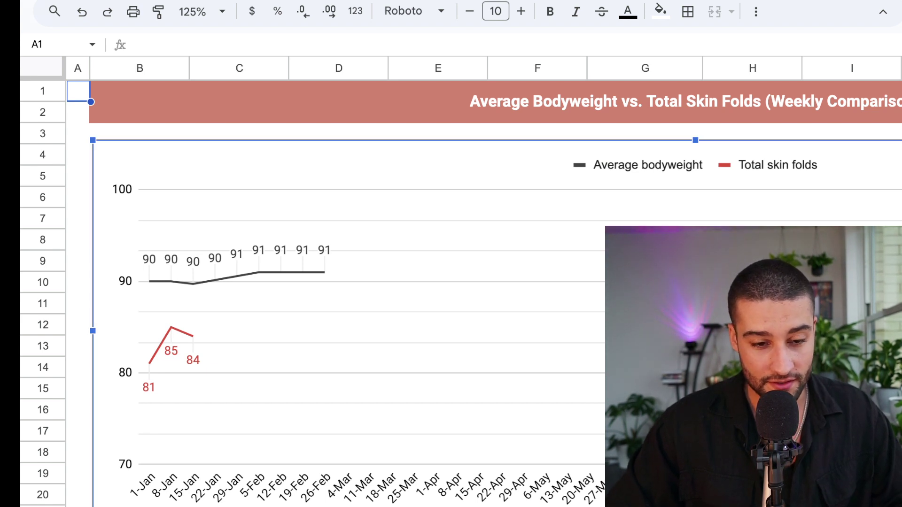
left_click(695, 102)
left_click(696, 207)
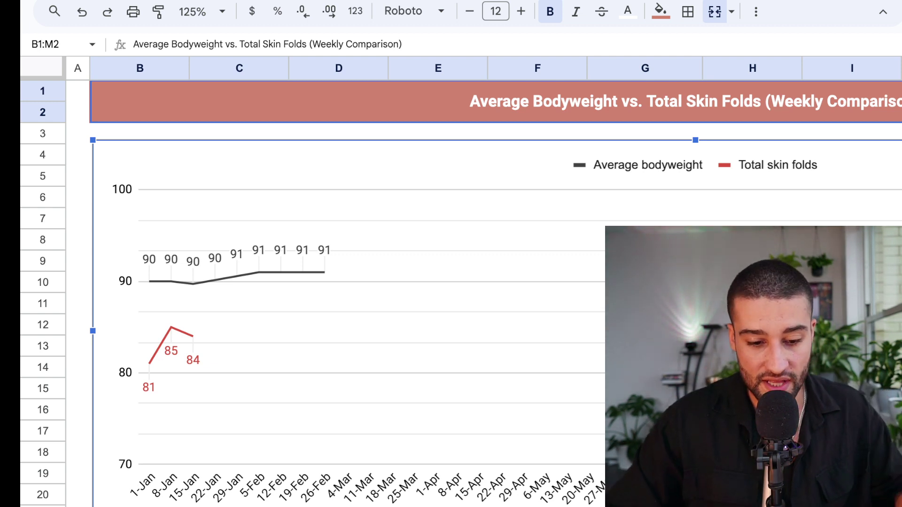
scroll(451, 294, "down", 5)
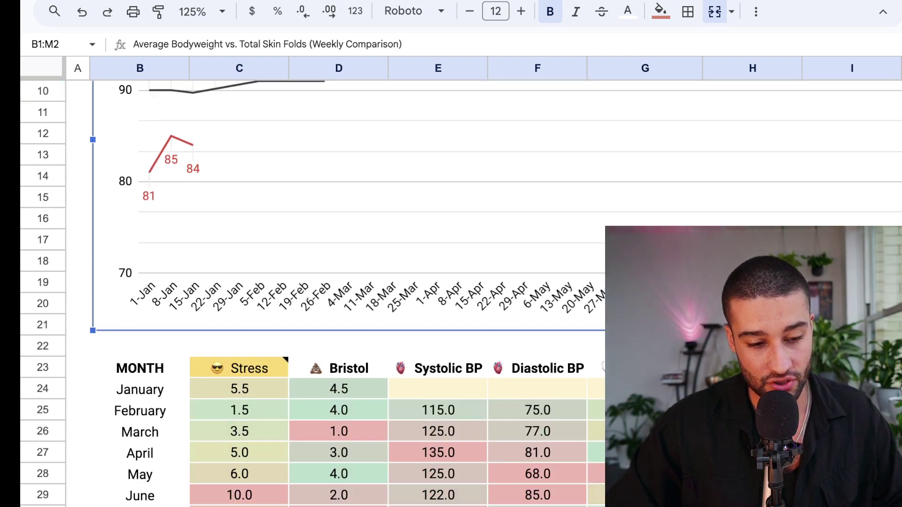
left_click(339, 431)
scroll(339, 431, "right", 7)
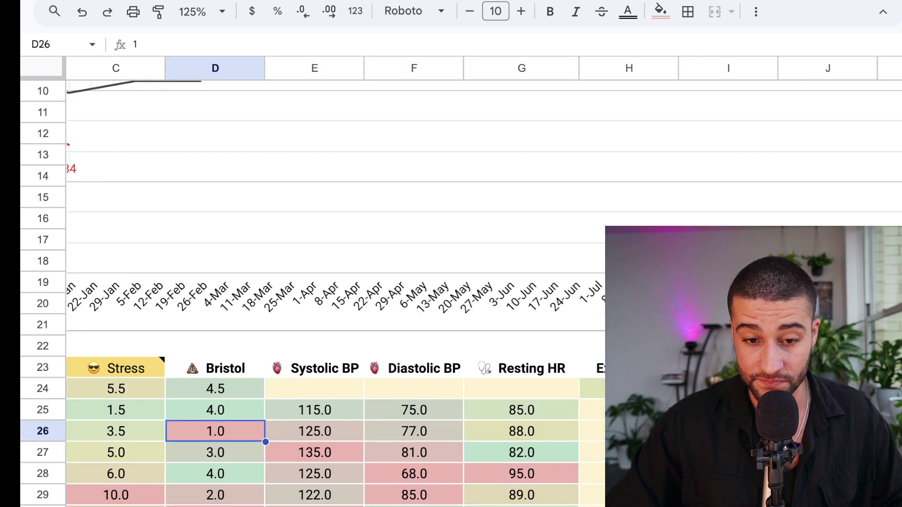
scroll(484, 282, "right", 5)
scroll(484, 282, "left", 8)
scroll(484, 282, "up", 3)
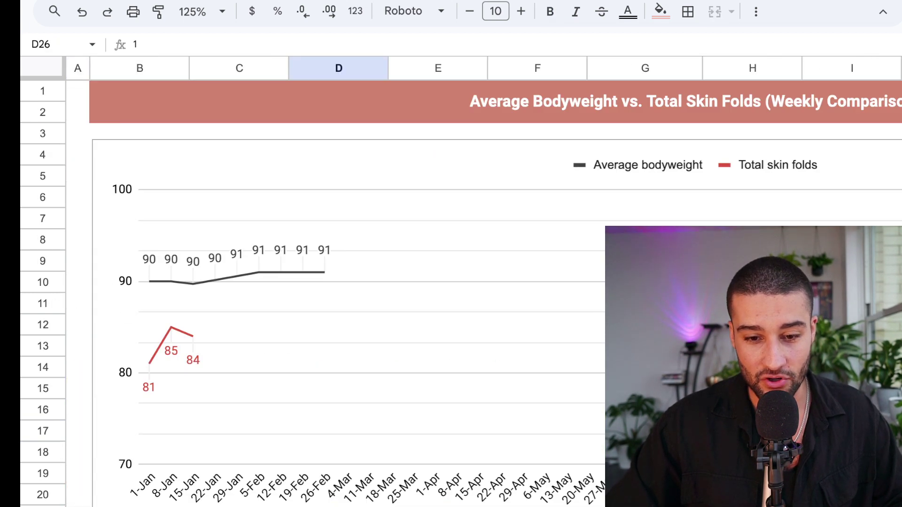
Examine the monthly Stress and Bristol charts with their trend lines from January to December.
scroll(484, 282, "right", 6)
scroll(329, 282, "right", 5)
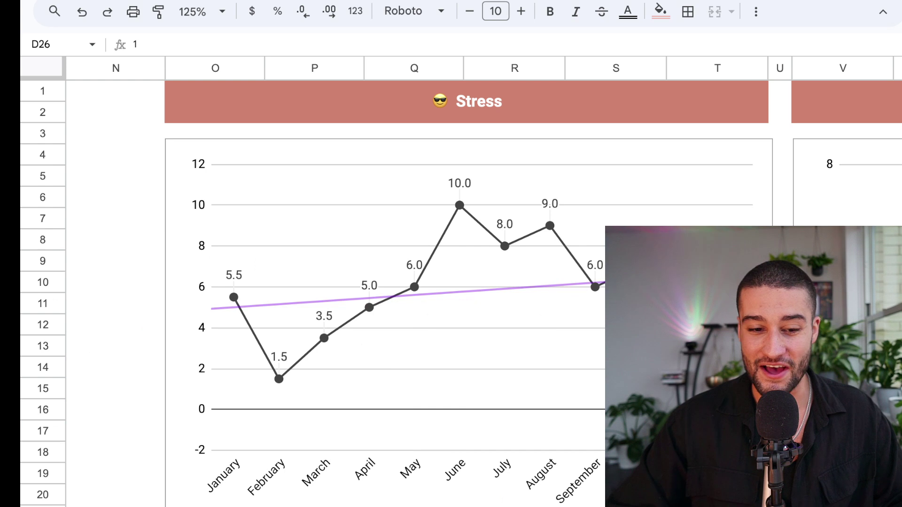
scroll(329, 282, "right", 2)
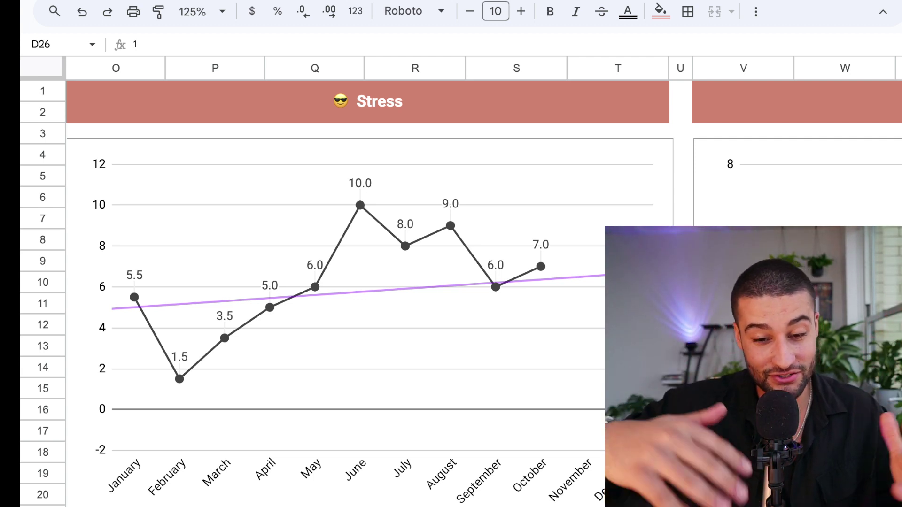
scroll(339, 282, "right", 5)
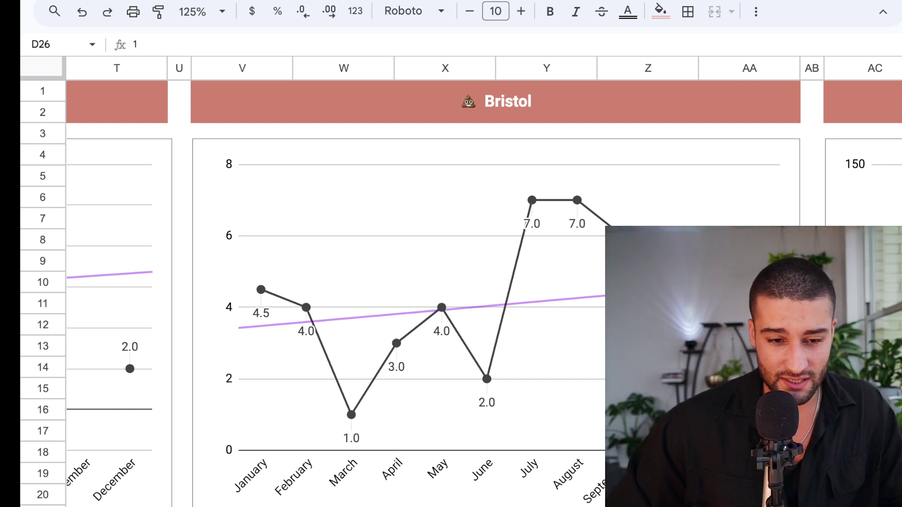
left_click(648, 506)
scroll(484, 294, "left", 15)
scroll(484, 293, "right", 15)
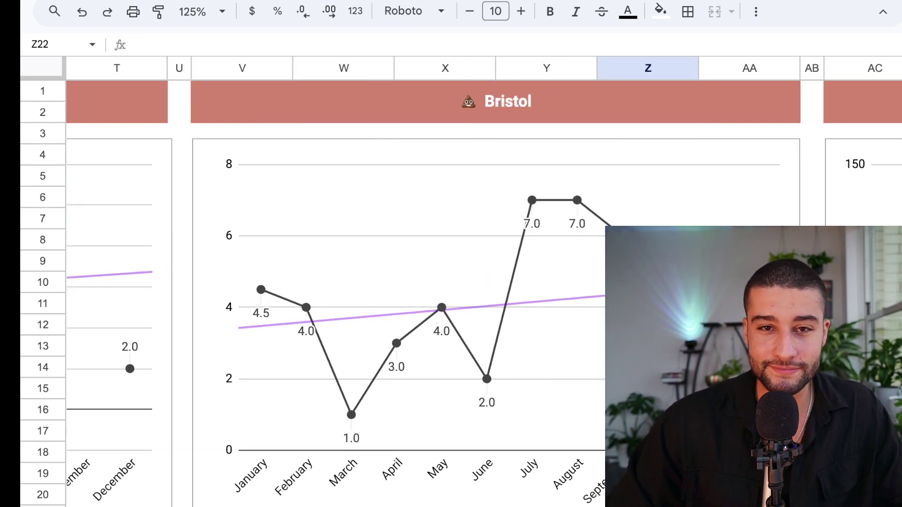
scroll(336, 319, "right", 4)
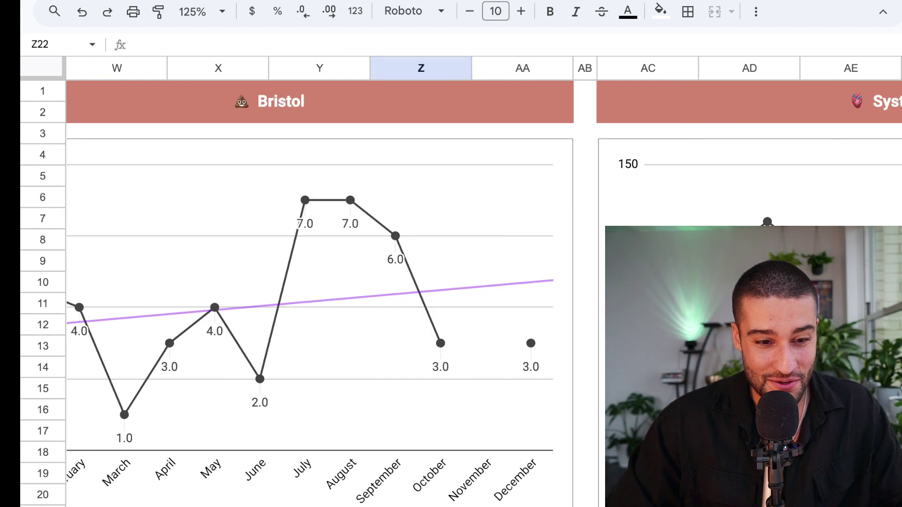
scroll(336, 320, "left", 1)
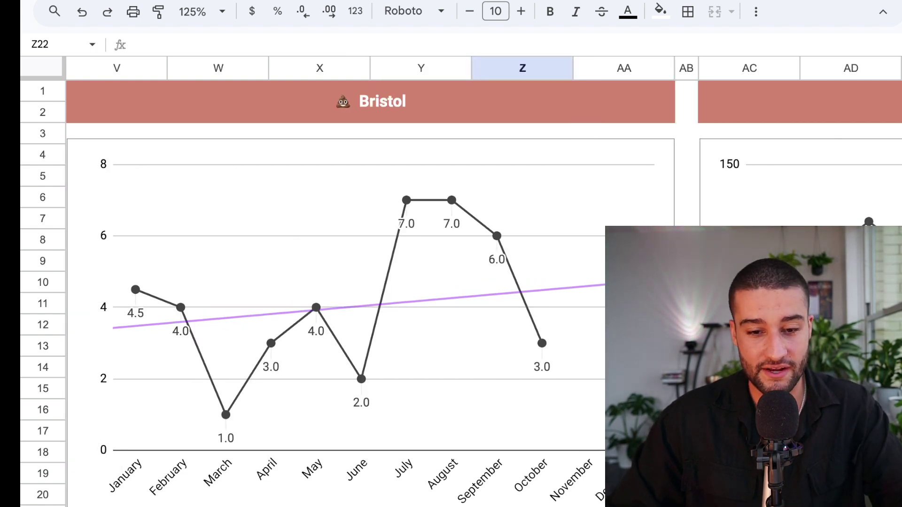
Examine the blood pressure charts and the Systolic BP vs. Diastolic BP vs. Resting heart rate comparison.
scroll(336, 320, "right", 4)
scroll(335, 319, "right", 20)
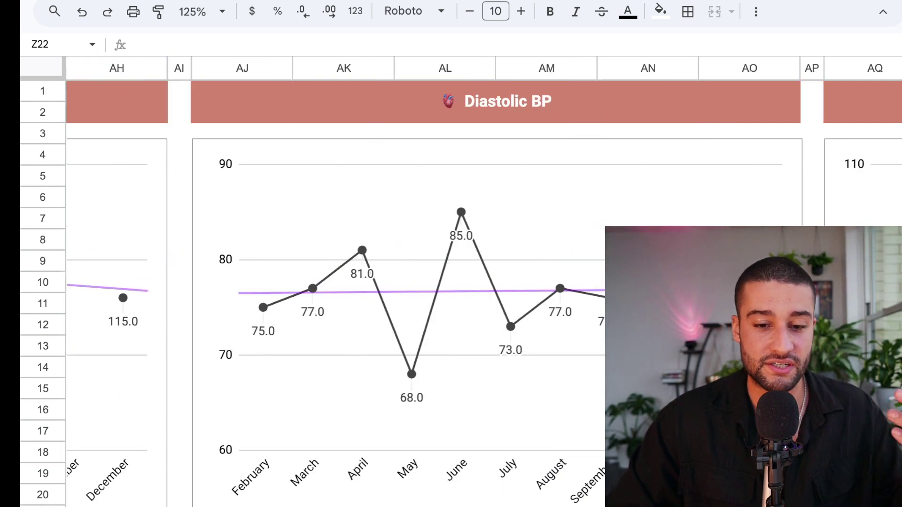
scroll(336, 320, "right", 4)
scroll(336, 320, "left", 3)
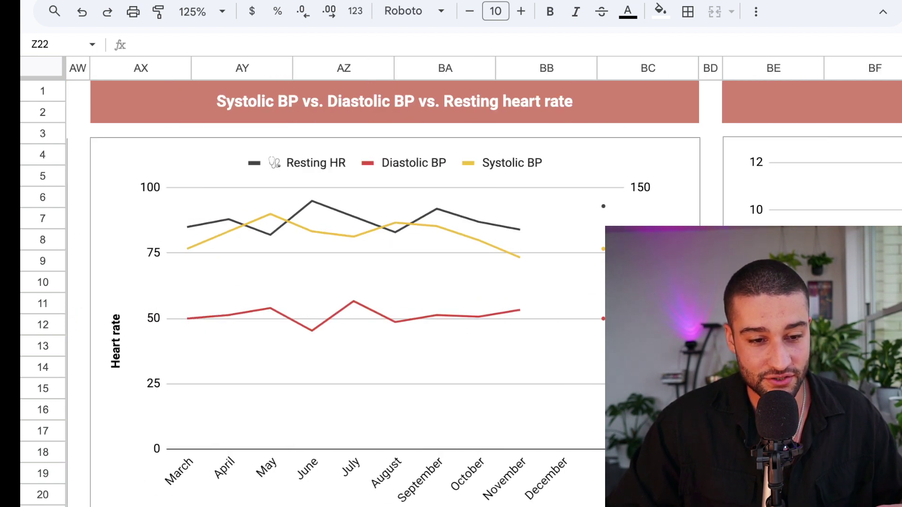
scroll(336, 320, "left", 1)
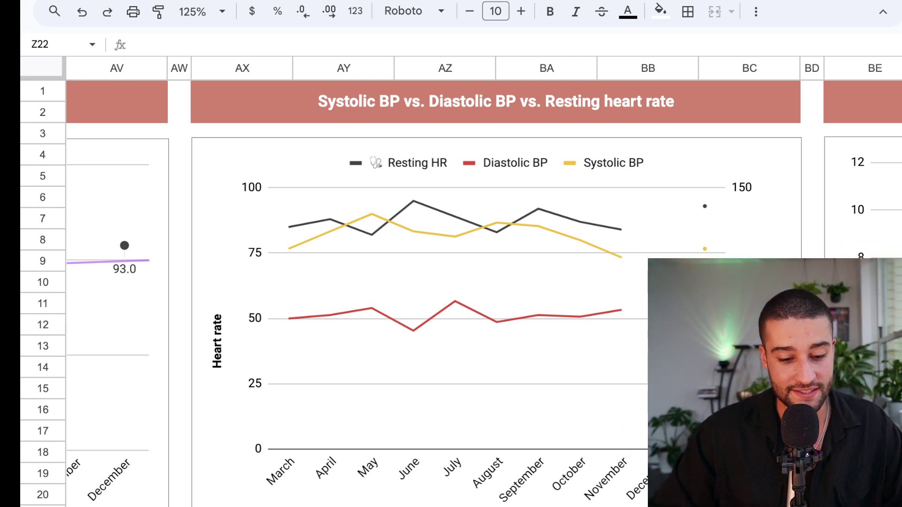
scroll(357, 282, "right", 3)
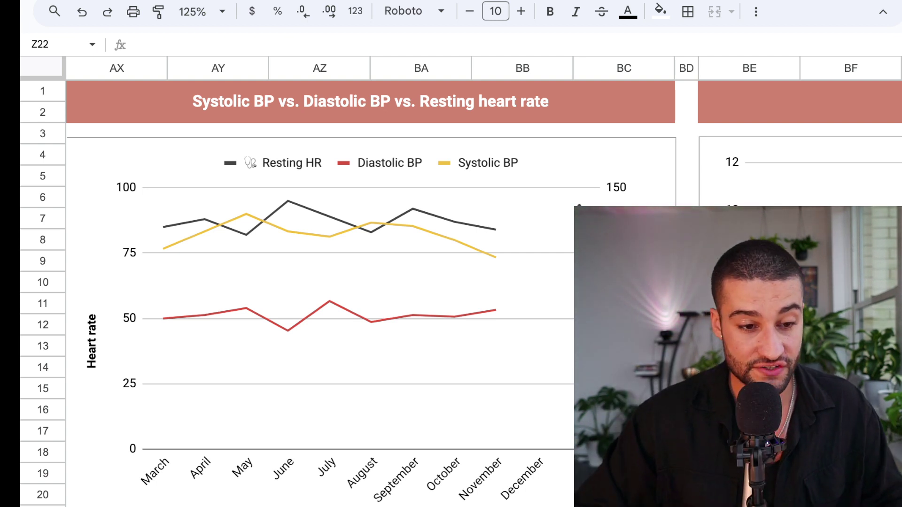
Inspect the Extra KPI 1 chart beside the combined blood pressure and heart rate graph.
left_click(624, 506)
scroll(623, 506, "right", 11)
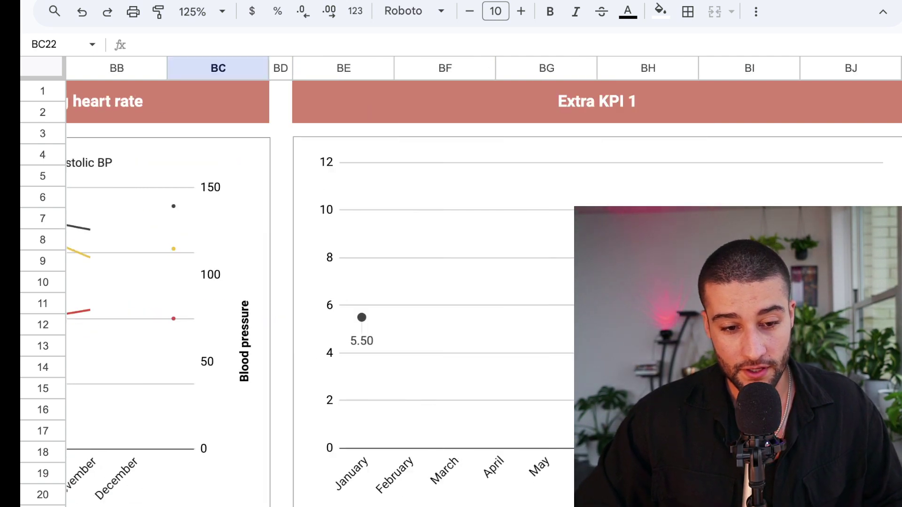
scroll(329, 282, "right", 5)
scroll(329, 282, "left", 10)
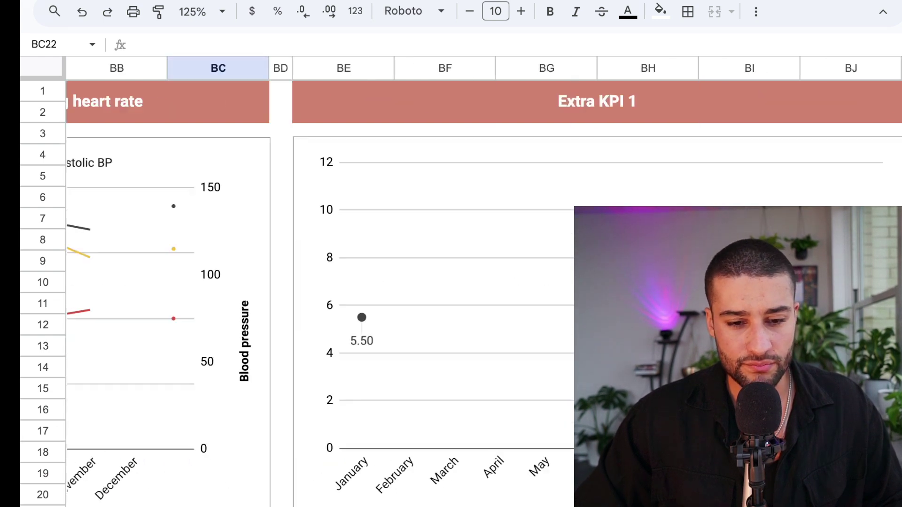
scroll(329, 282, "right", 8)
scroll(329, 282, "left", 2)
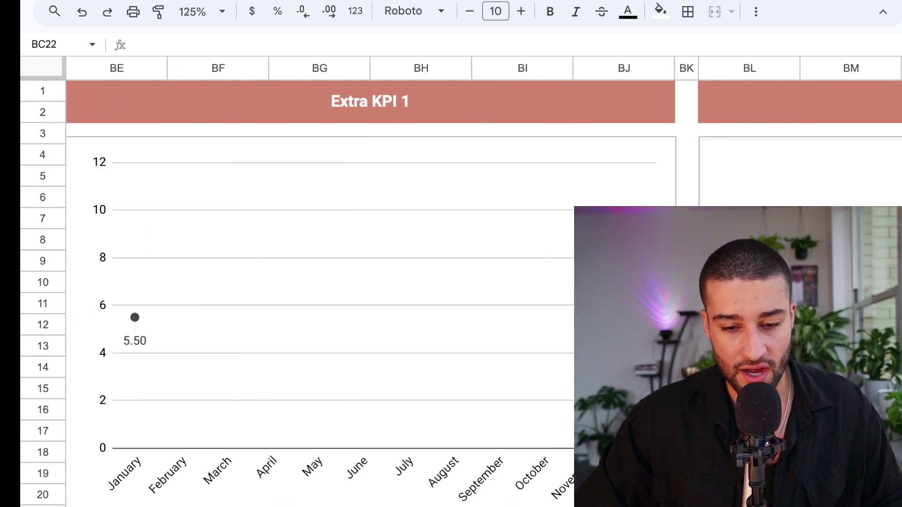
Skim the whole row of charts, from the remaining extra KPI graphs back to Stress and Bristol.
scroll(328, 282, "right", 20)
scroll(329, 281, "down", 1)
scroll(329, 282, "left", 20)
scroll(329, 282, "right", 8)
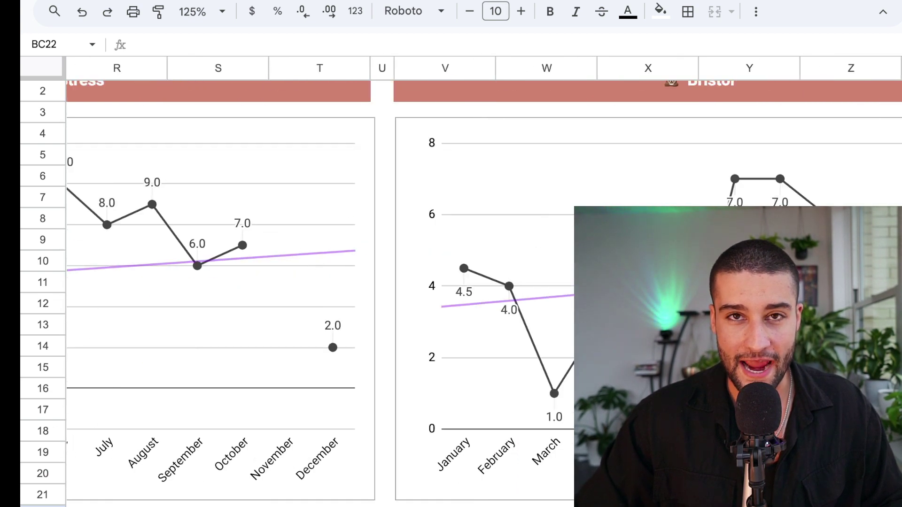
scroll(329, 282, "left", 10)
scroll(328, 282, "right", 10)
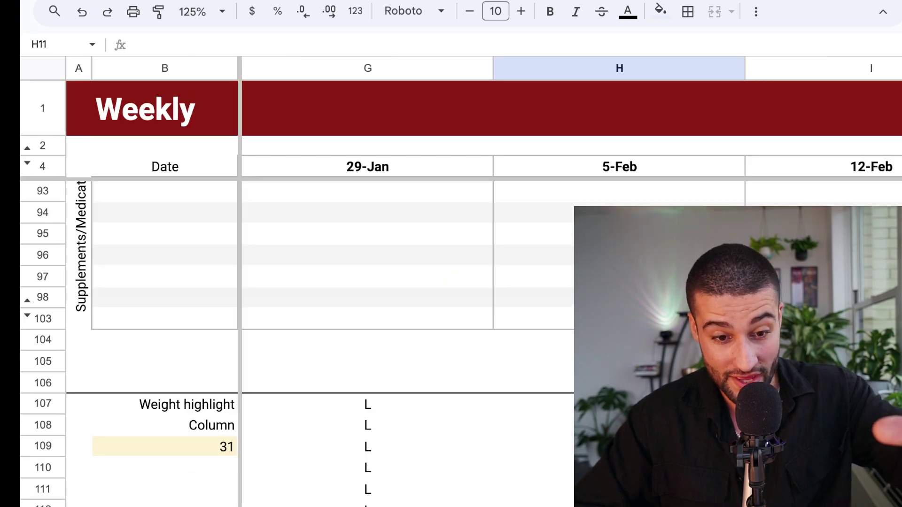
Skim back through the earlier sheets and bring up the first weeks of the 2024 Overview plan.
scroll(366, 329, "up", 15)
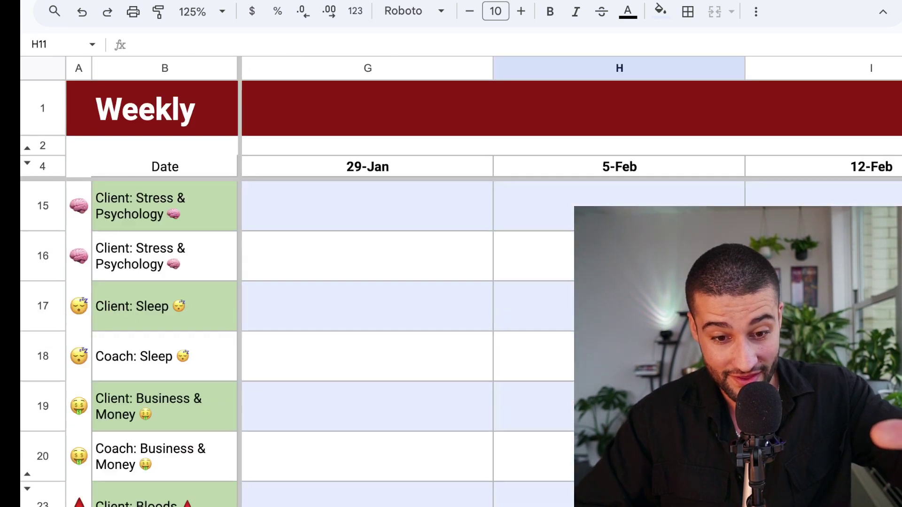
scroll(404, 282, "right", 3)
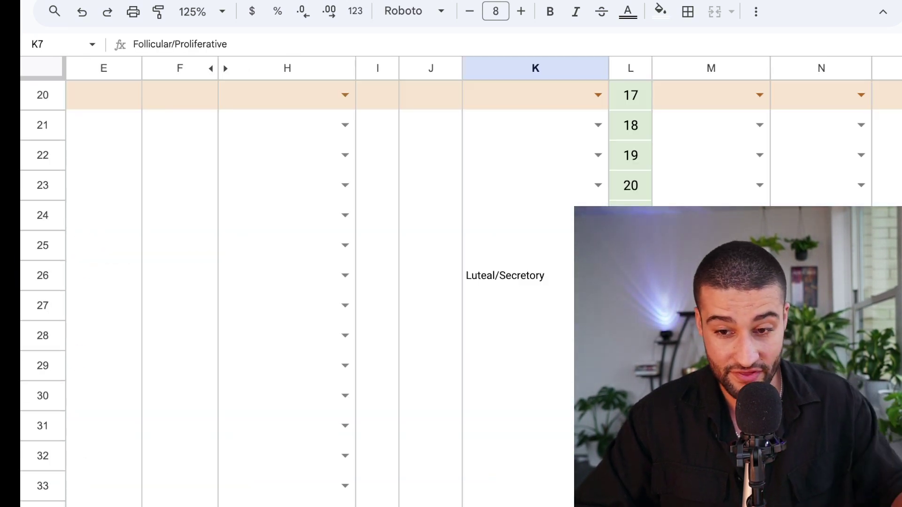
scroll(366, 282, "up", 5)
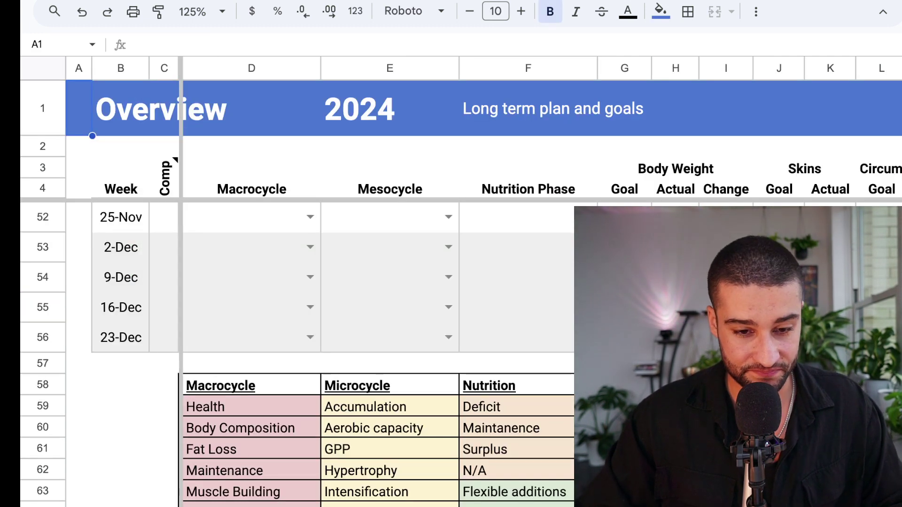
scroll(329, 329, "up", 15)
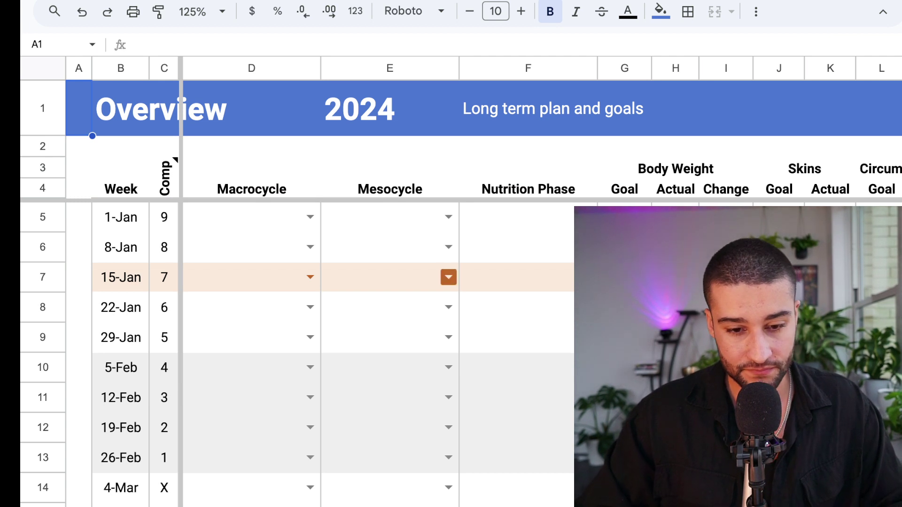
Set the macrocycle for the week of 1-Jan to Off-Season.
left_click(675, 248)
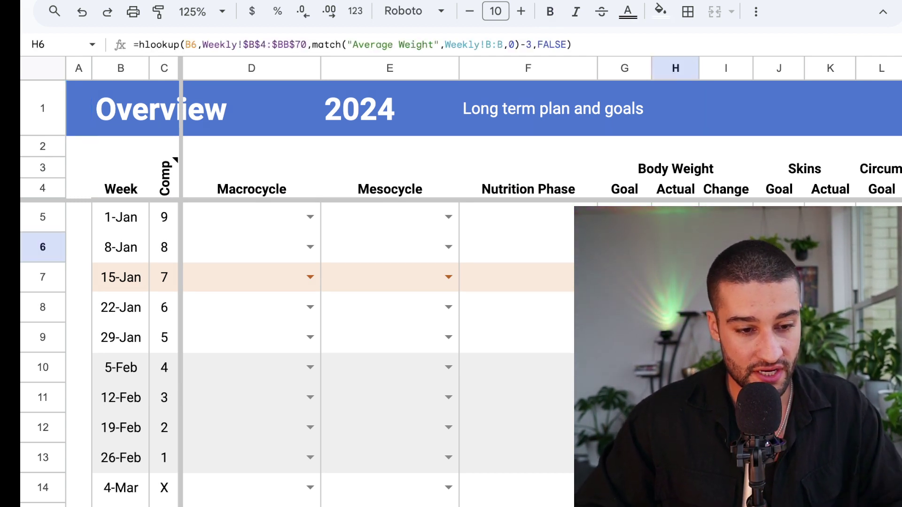
key("Up")
key("super+Left")
key("Right")
type("off")
key("Down")
key("Return")
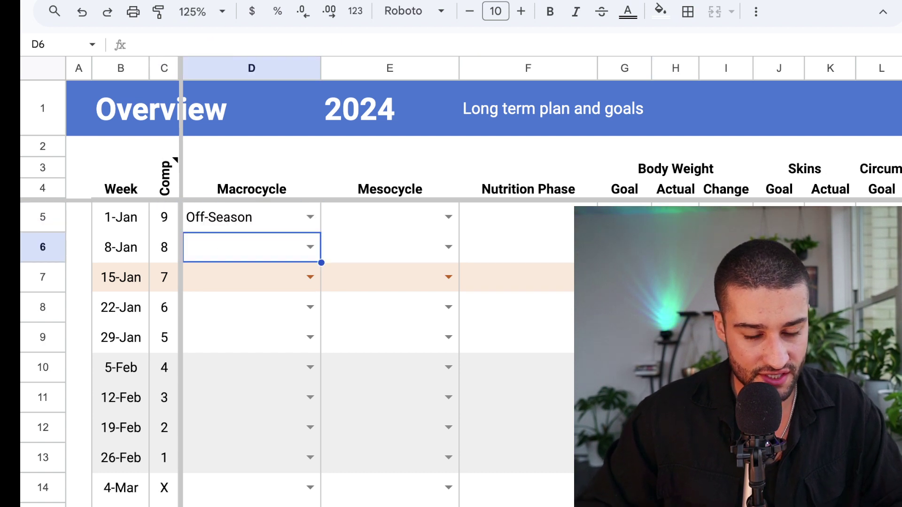
Set the macrocycle for the week of 5-Feb to Pre-Season.
key("Down")
key("Down")
key("Down")
key("Down")
type("pre")
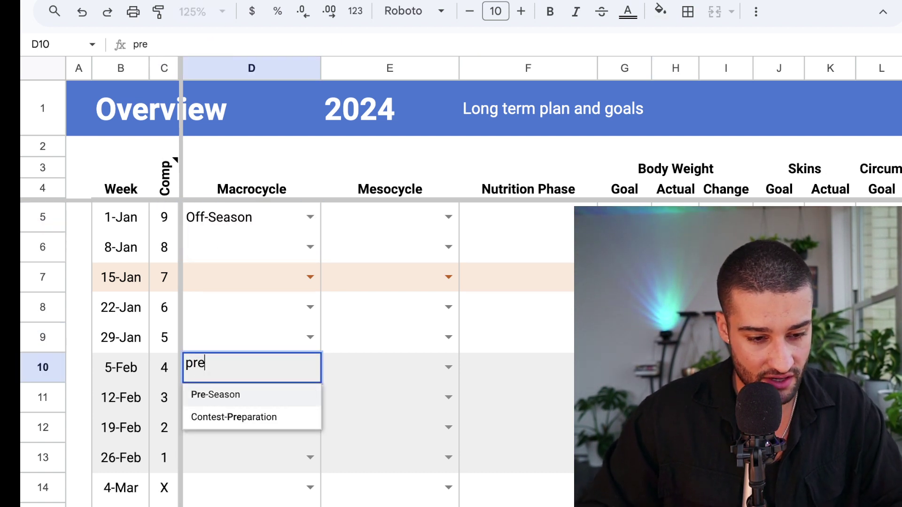
key("Return")
Set the macrocycle for the week of 4-Mar to In-Season.
key("Down")
key("Down")
key("Down")
type("in")
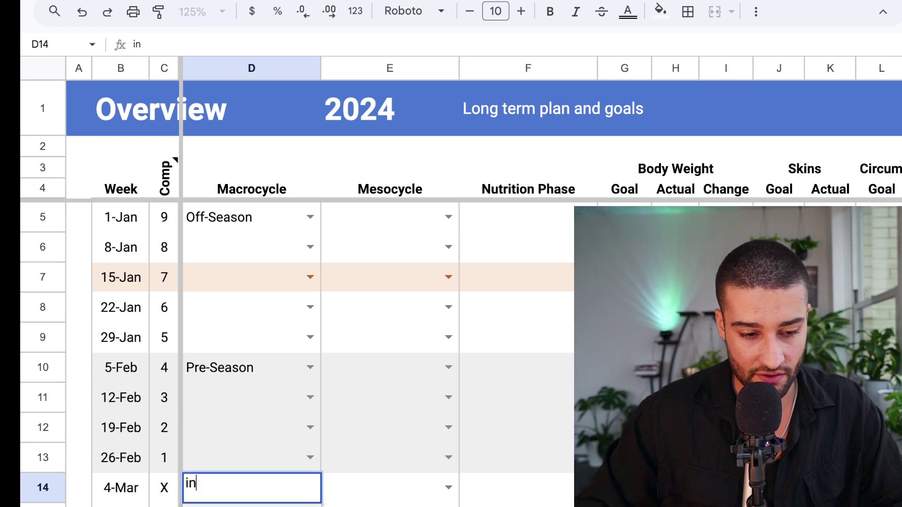
key("Return")
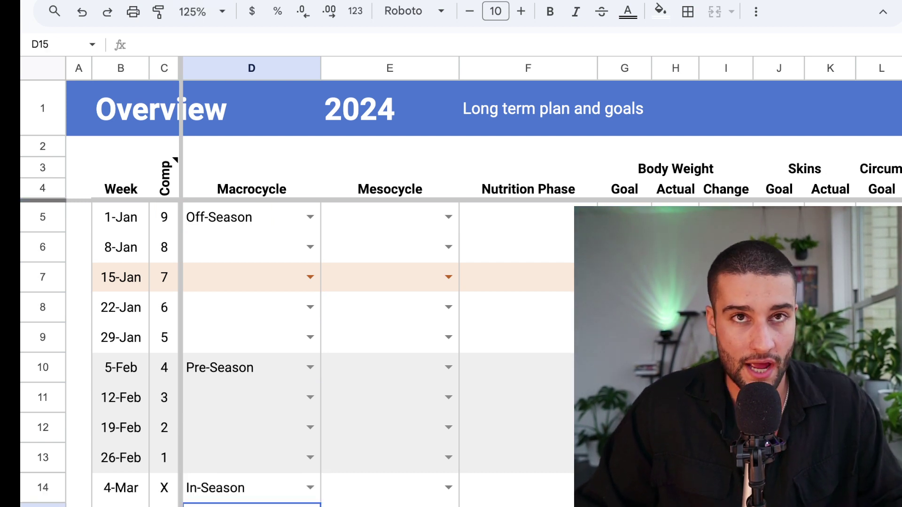
Enter "Practice Matches" as the event for the week of 12-Feb.
left_click(263, 217)
left_click(222, 11)
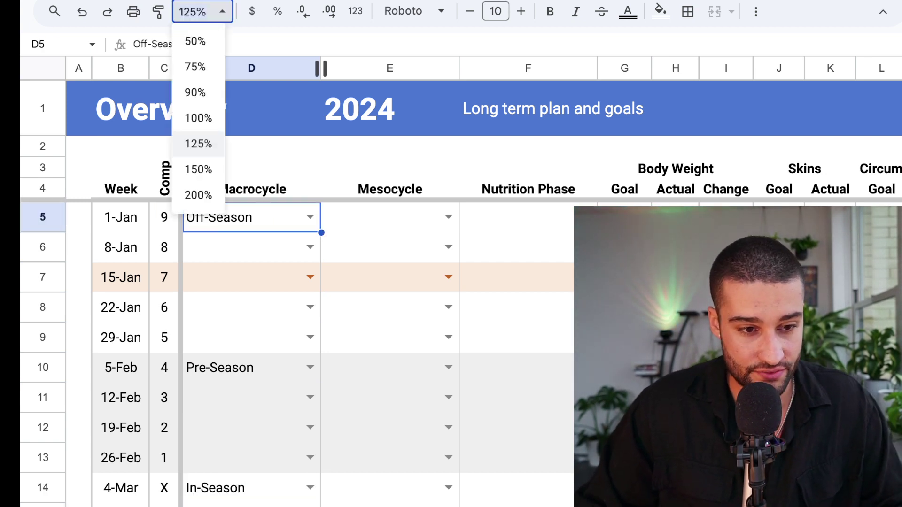
left_click(195, 66)
left_click(624, 153)
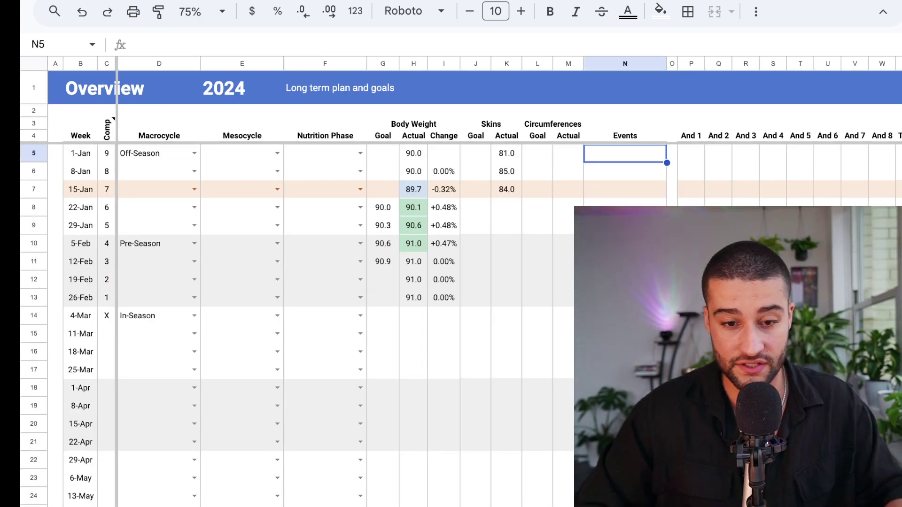
left_click(625, 280)
left_click(625, 243)
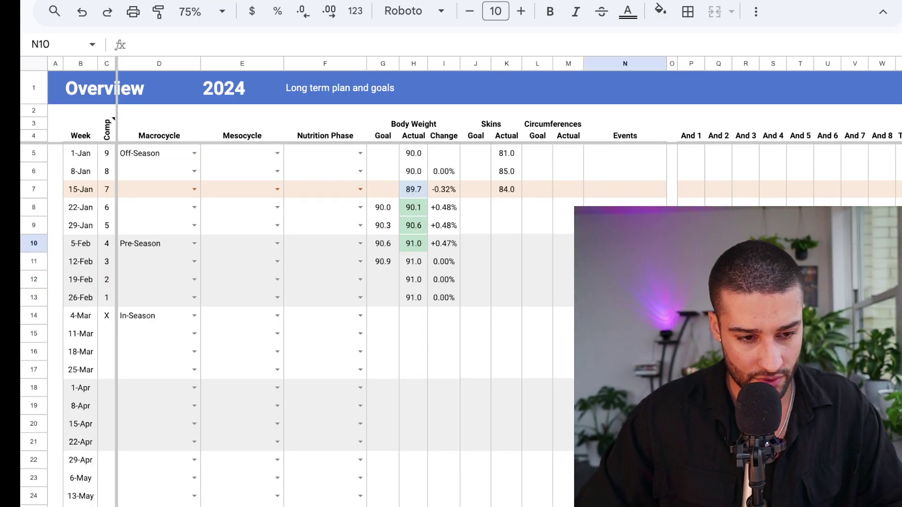
left_click(625, 297)
left_click(625, 261)
type("Practi")
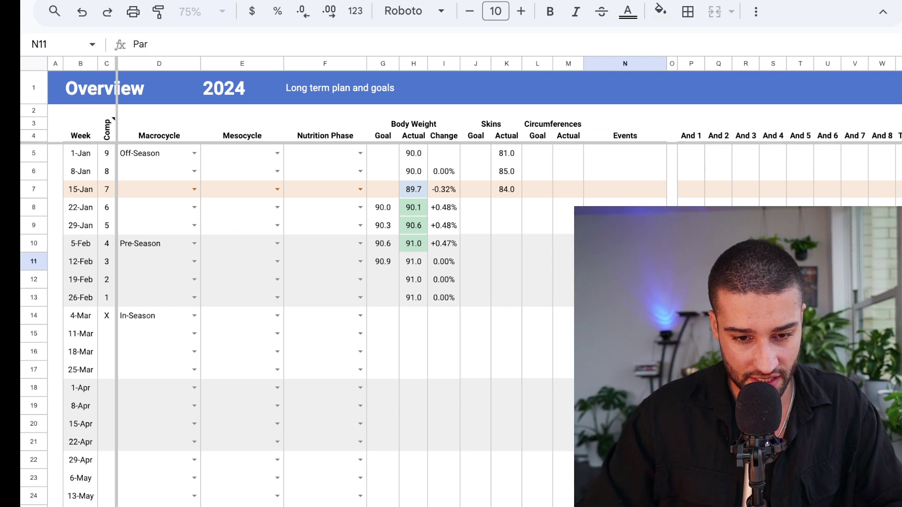
type("ce Mat")
key("Return")
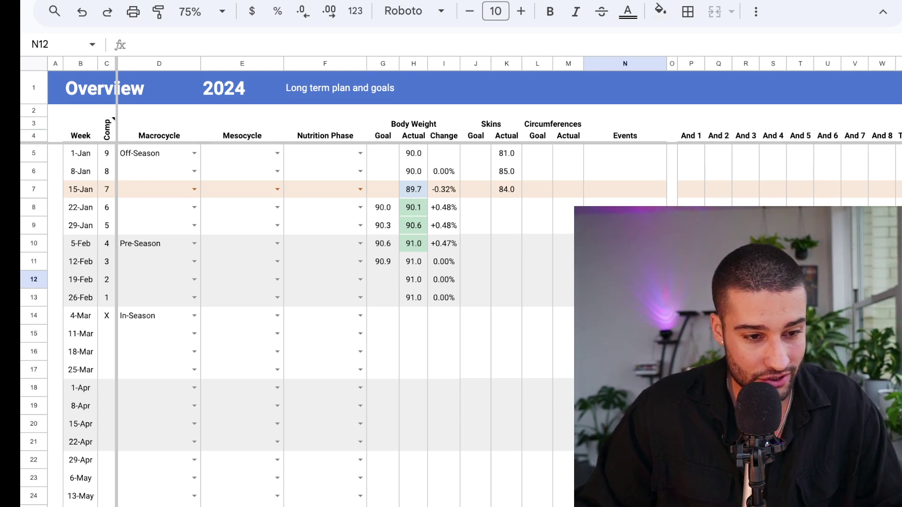
Fill the Off-Season weeks 1-Jan to 29-Jan light red from Macrocycle through Events, allowing the edit to the protected cells.
left_click_drag(141, 153, 625, 225)
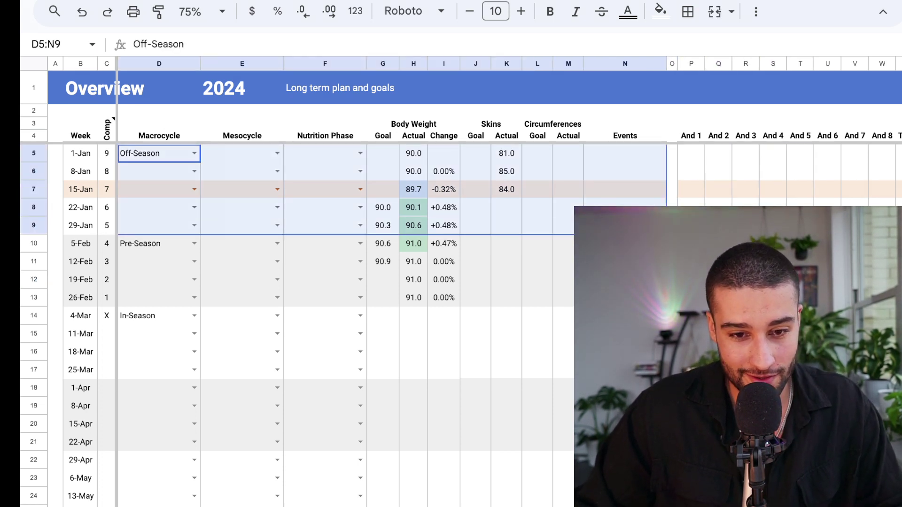
left_click(661, 10)
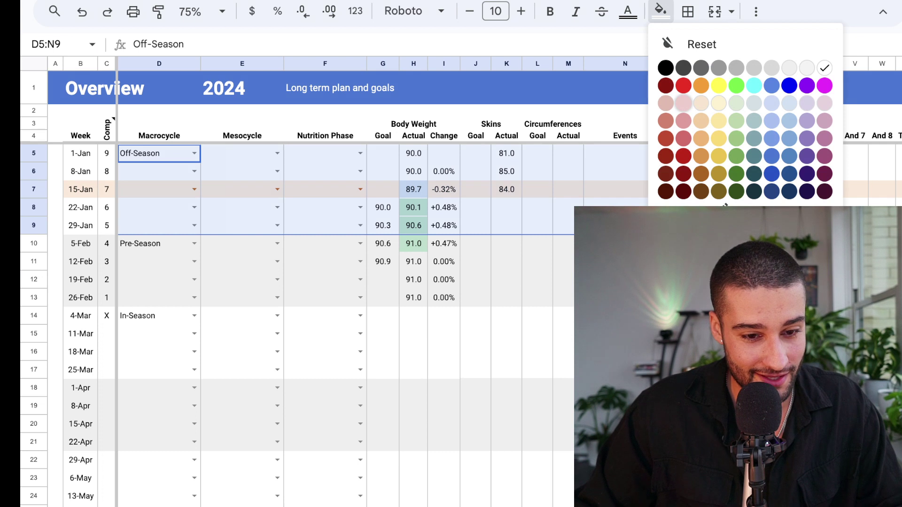
left_click(683, 102)
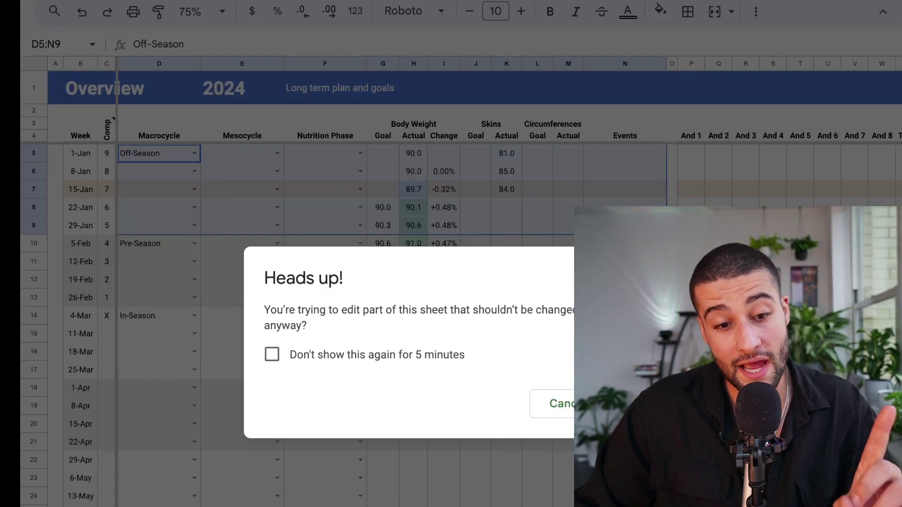
left_click(644, 404)
left_click(625, 369)
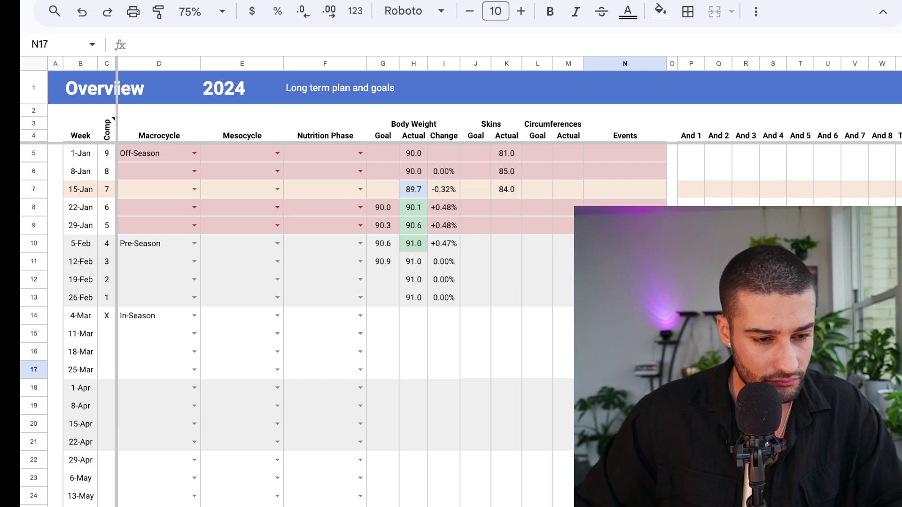
Fill the Pre-Season weeks 5-Feb to 26-Feb light blue from Macrocycle through Events.
left_click_drag(159, 243, 625, 298)
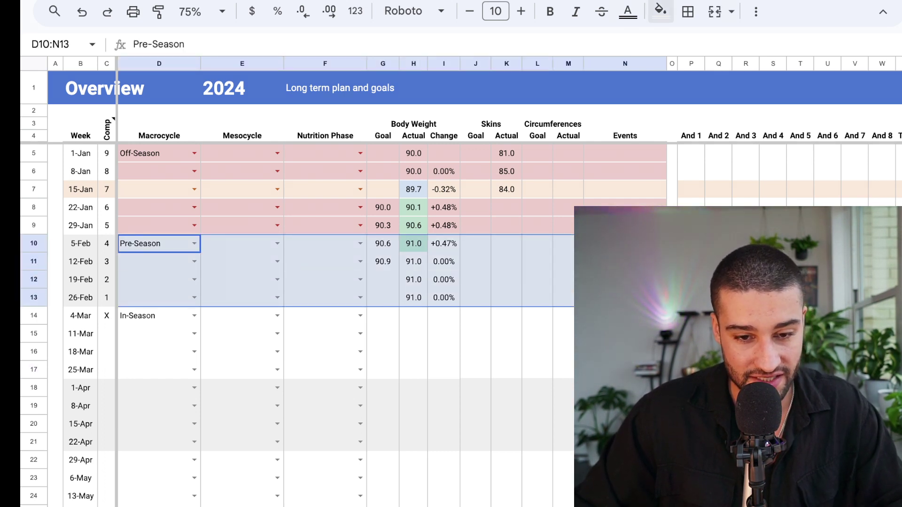
left_click(660, 11)
left_click(789, 103)
left_click(632, 403)
left_click(625, 369)
Undo the colour fills on the Off-Season and Pre-Season weeks.
key("ctrl+z")
key("ctrl+z")
key("ctrl+z")
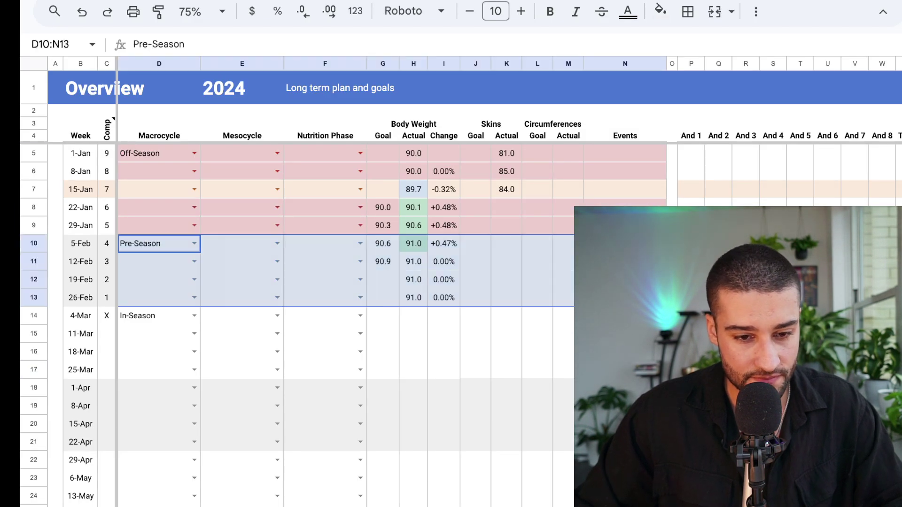
Review the available Nutrition Phase, Mesocycle and Macrocycle options for the week of 1-Jan.
left_click(197, 11)
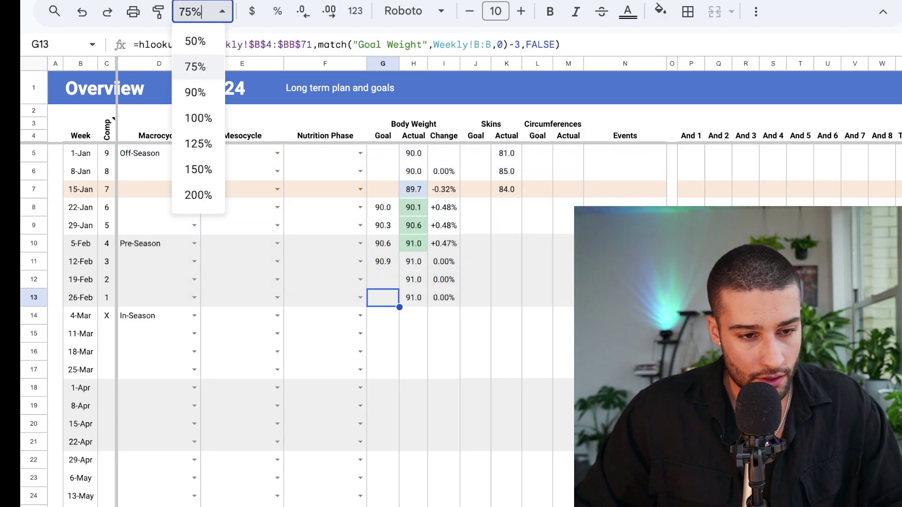
left_click(196, 117)
left_click(473, 185)
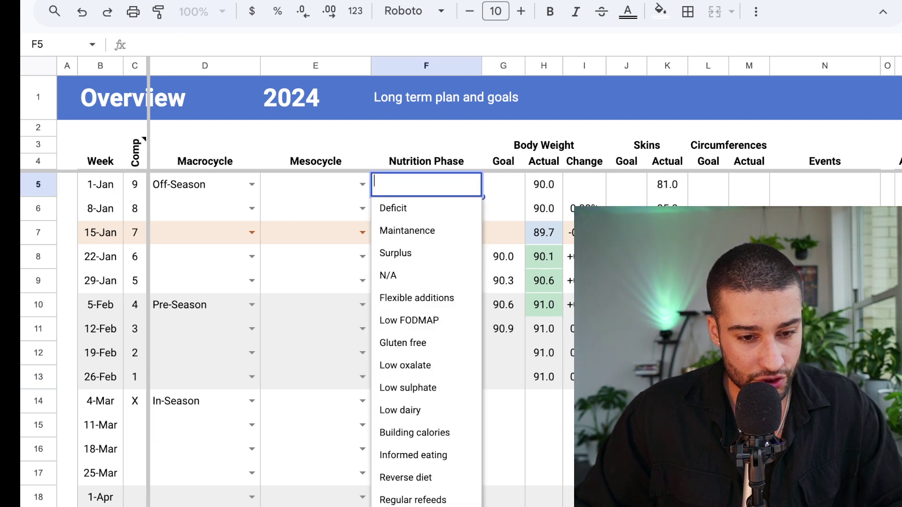
left_click(362, 184)
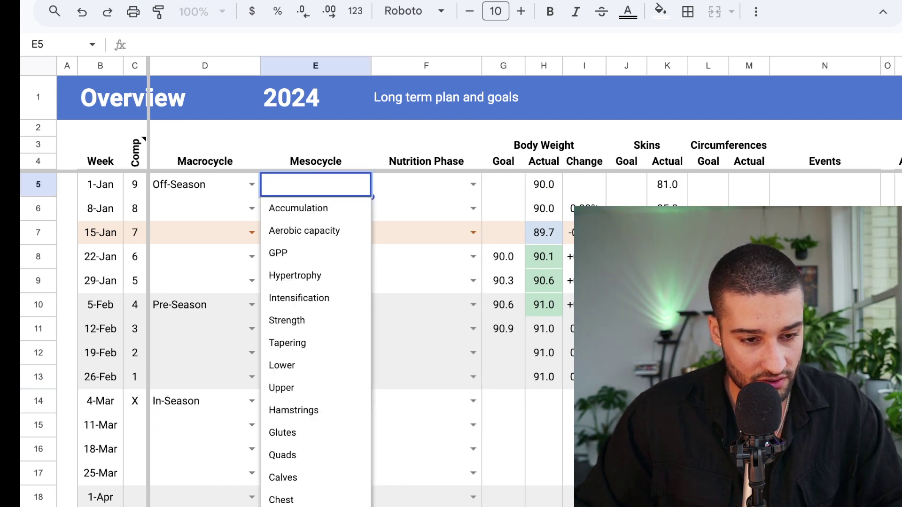
left_click(252, 185)
left_click(316, 233)
Examine the source lists of macrocycle, mesocycle and nutrition options below the yearly plan, including the blank rows for additions.
scroll(315, 233, "down", 5)
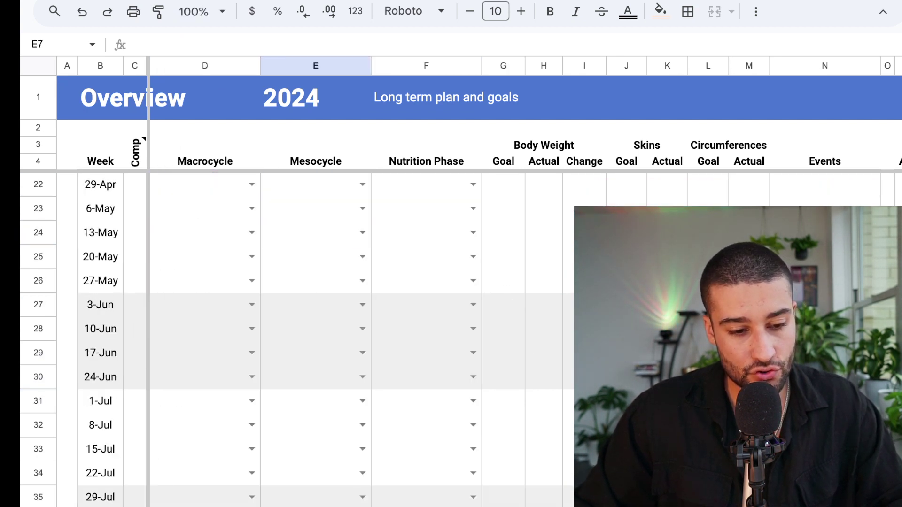
scroll(316, 329, "down", 15)
scroll(315, 329, "up", 6)
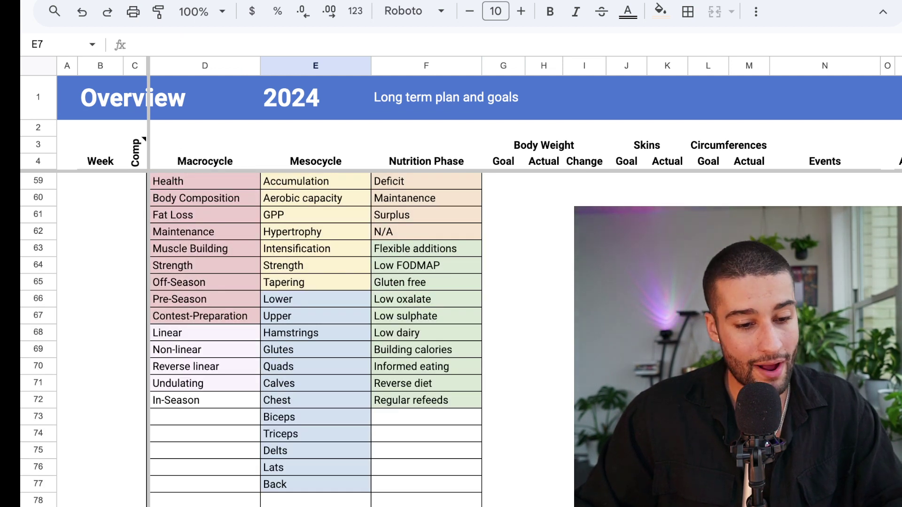
left_click(316, 501)
left_click(544, 467)
Inspect the Body Weight goals for the weeks 22-Jan to 12-Feb alongside the actual weights and changes.
scroll(544, 468, "up", 20)
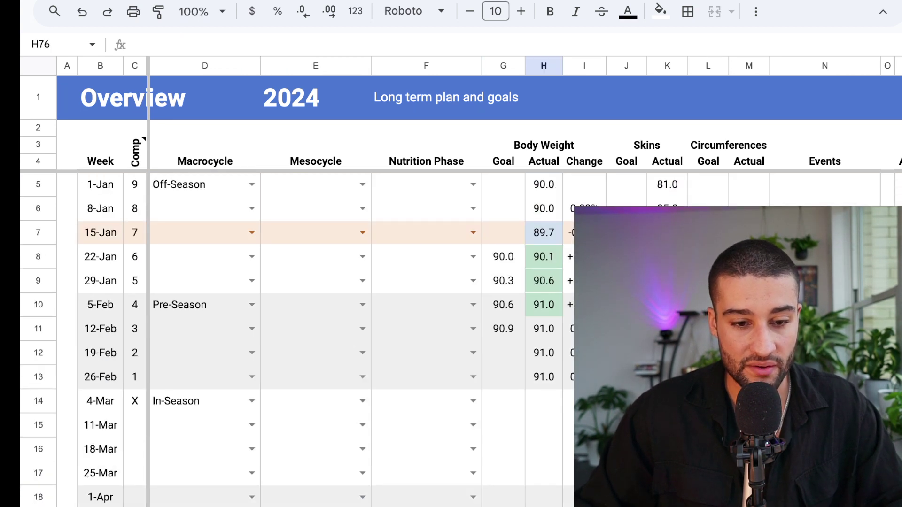
left_click(544, 281)
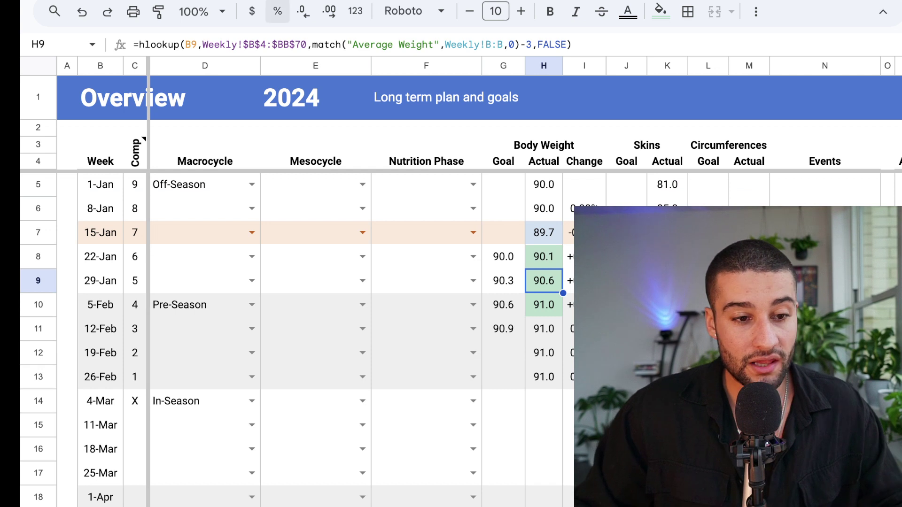
left_click(202, 11)
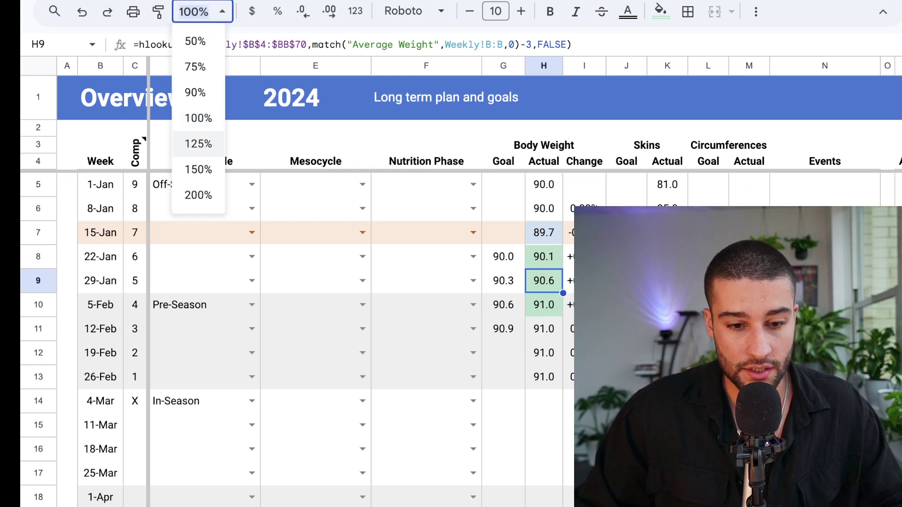
left_click(626, 352)
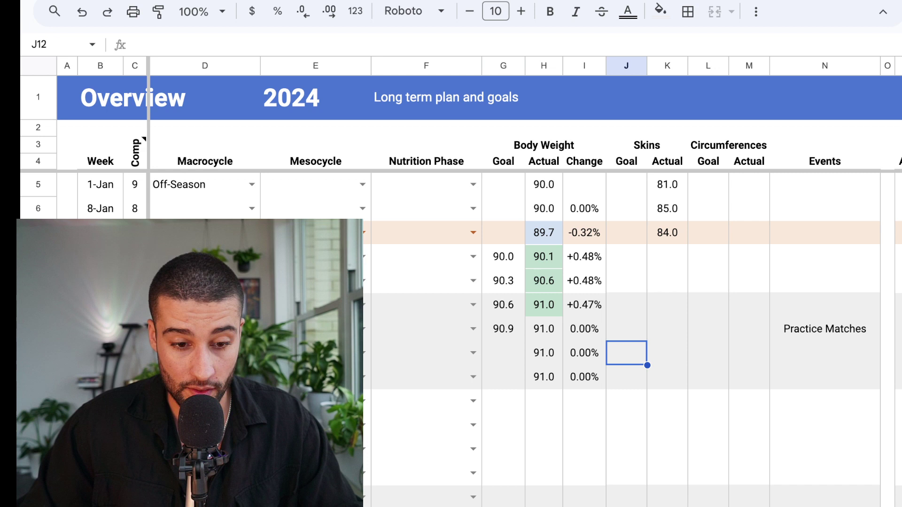
left_click_drag(503, 257, 503, 329)
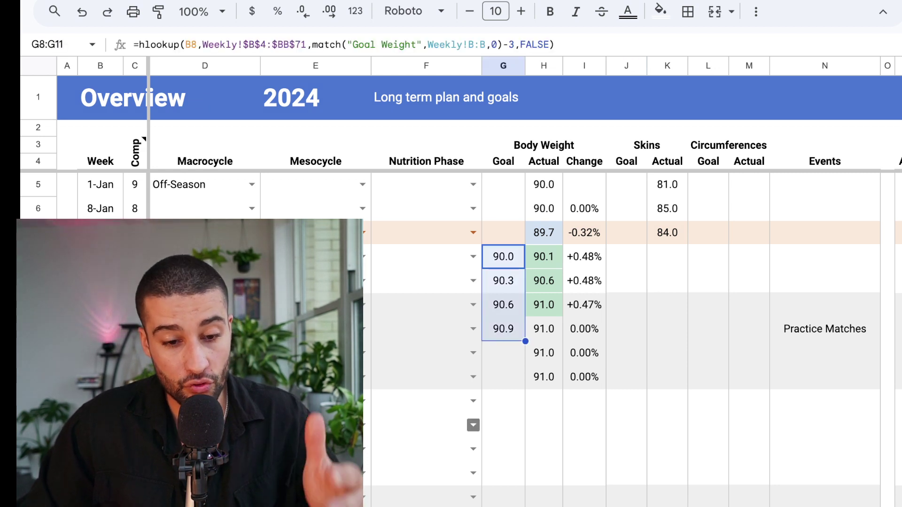
left_click(202, 11)
left_click(197, 143)
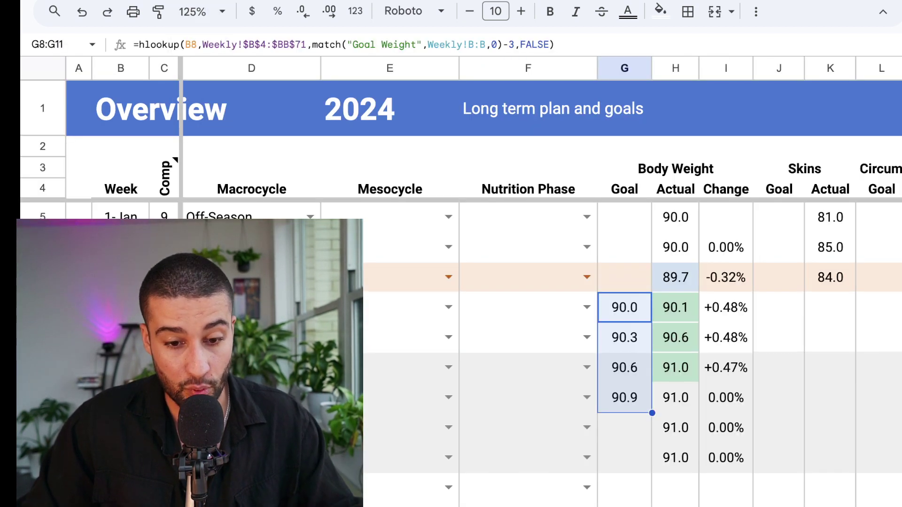
Look over the Skins, Circumferences and Events columns and compare them with the body weight goals.
scroll(540, 282, "right", 8)
scroll(554, 352, "right", 1)
scroll(553, 353, "left", 5)
left_click(553, 428)
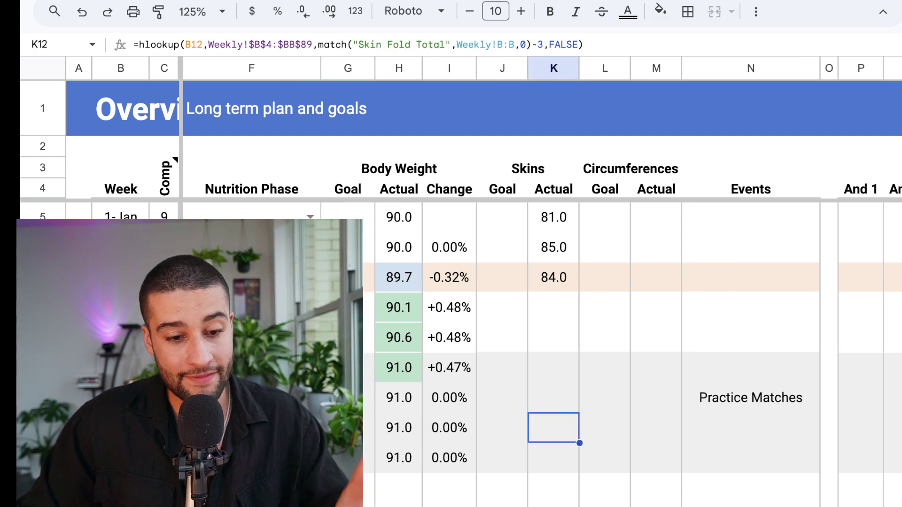
left_click_drag(348, 308, 347, 488)
left_click(554, 307)
scroll(553, 307, "up", 4)
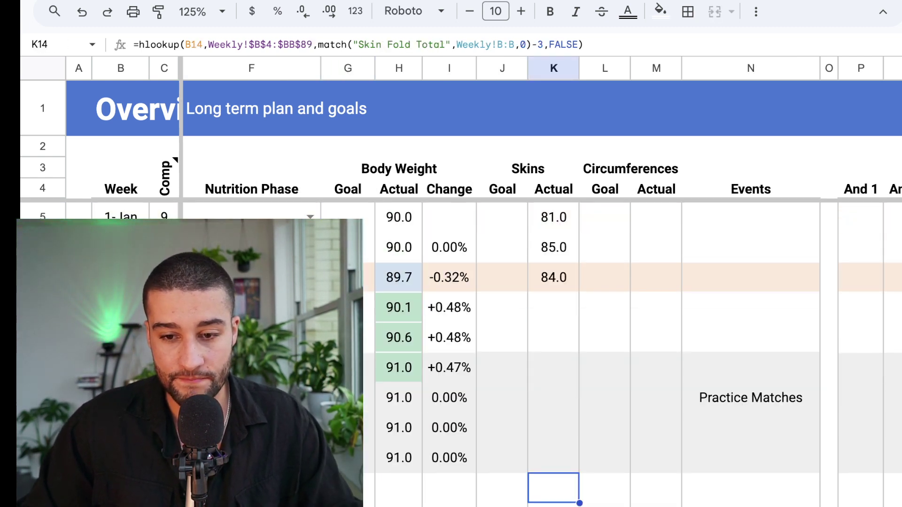
Compare the weekly actual body weights with the goal weights from 22-Jan onward.
left_click(502, 278)
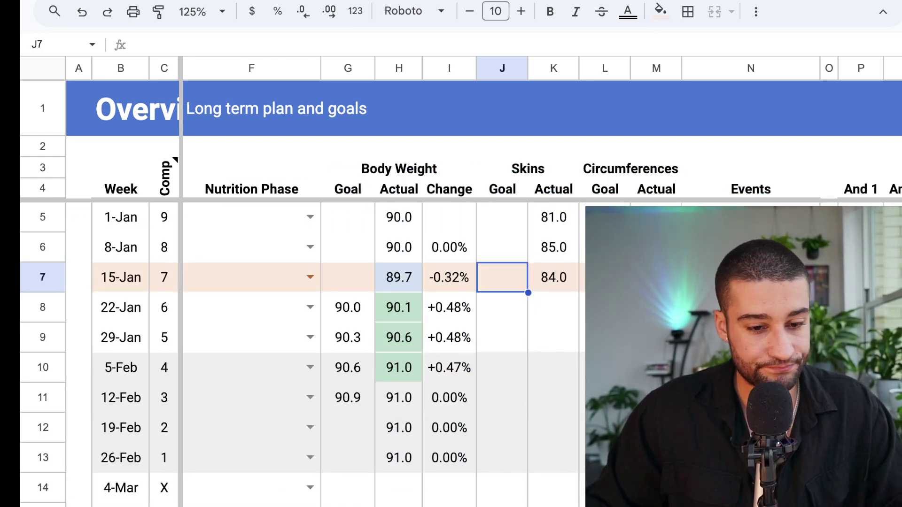
left_click(398, 189)
left_click_drag(399, 217, 399, 367)
left_click_drag(348, 307, 348, 397)
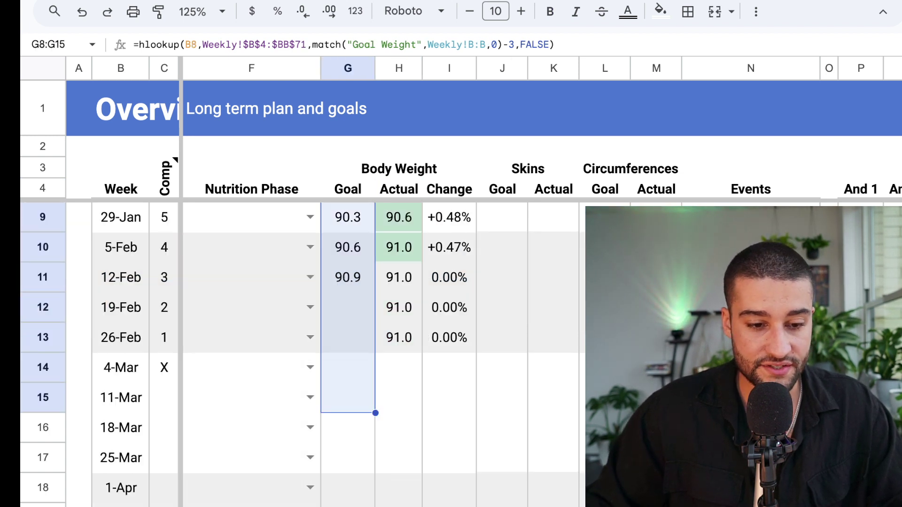
Step down through the Body Weight goal cells past 4-Mar to examine the goal lookup formula for later weeks.
key("Down")
key("Down")
key("Down")
key("Down")
key("Down")
key("Down")
key("Down")
key("Down")
key("Down")
scroll(347, 353, "up", 3)
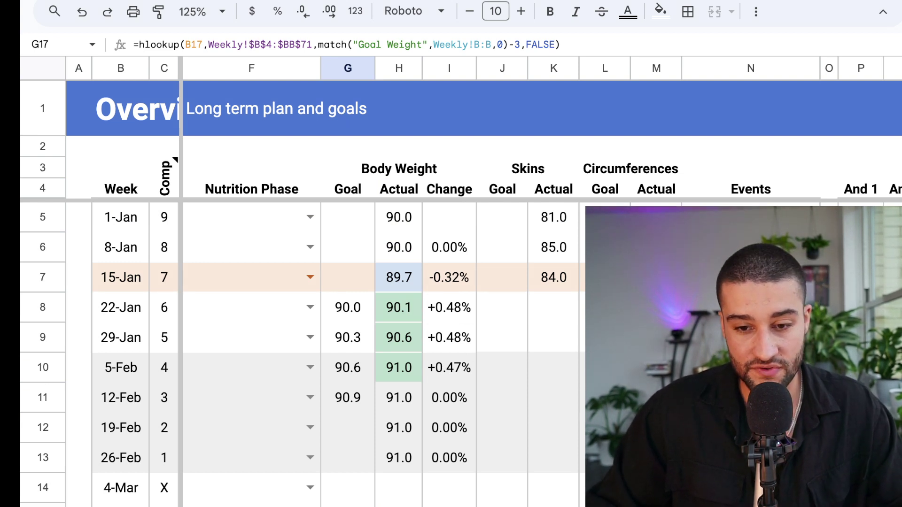
Examine the weekly body weight Change percentages alongside the Skins goal and actual columns from 1-Jan onward.
left_click(605, 277)
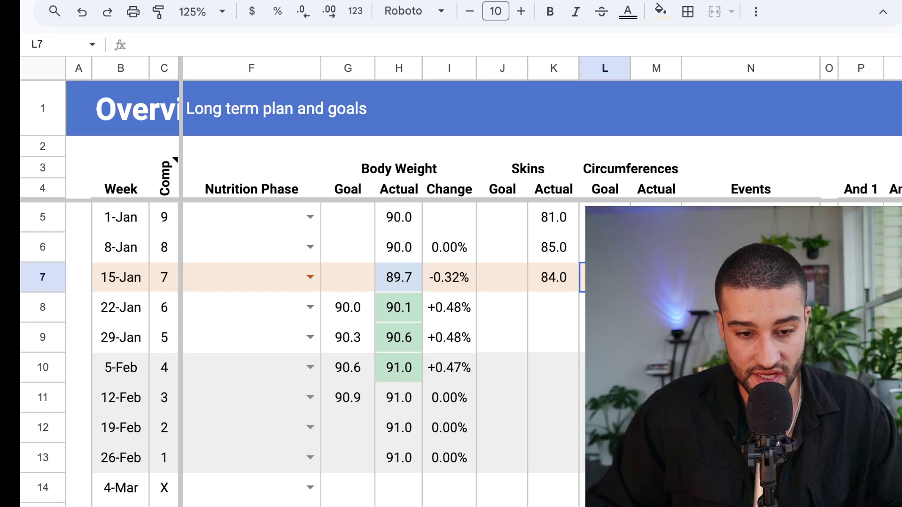
left_click_drag(554, 217, 553, 367)
left_click(605, 338)
left_click_drag(449, 247, 449, 506)
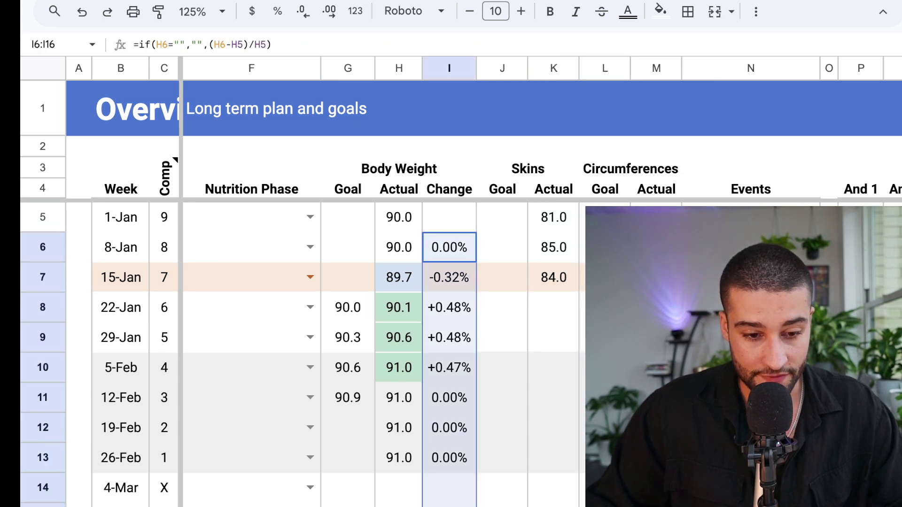
left_click(449, 307)
left_click_drag(449, 247, 502, 398)
left_click(554, 367)
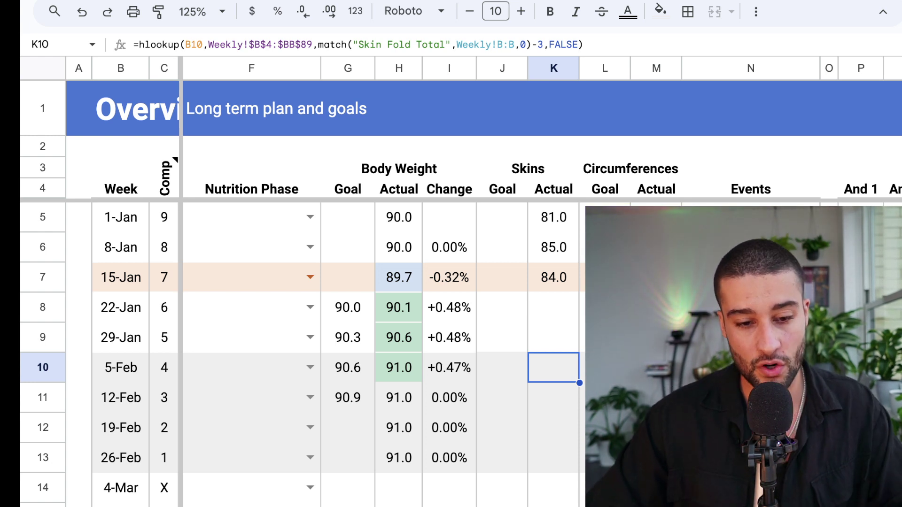
left_click(449, 278)
left_click(503, 308)
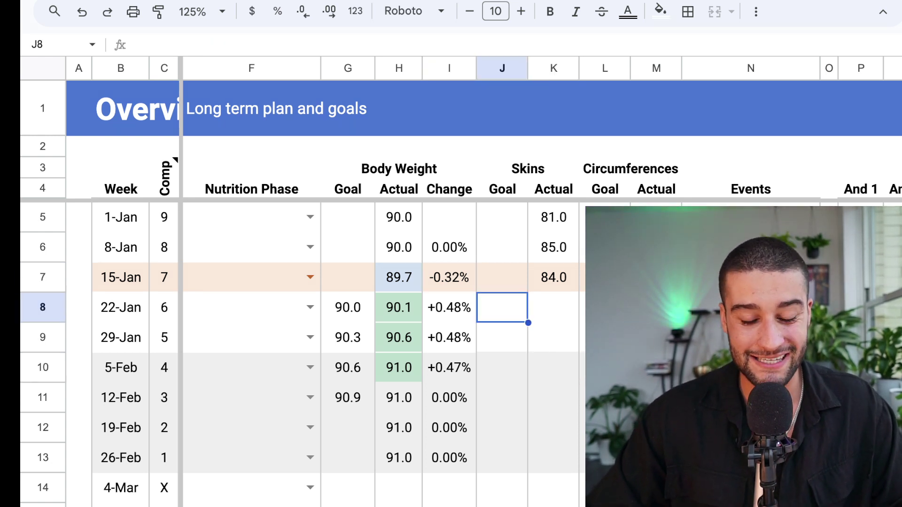
left_click(554, 277)
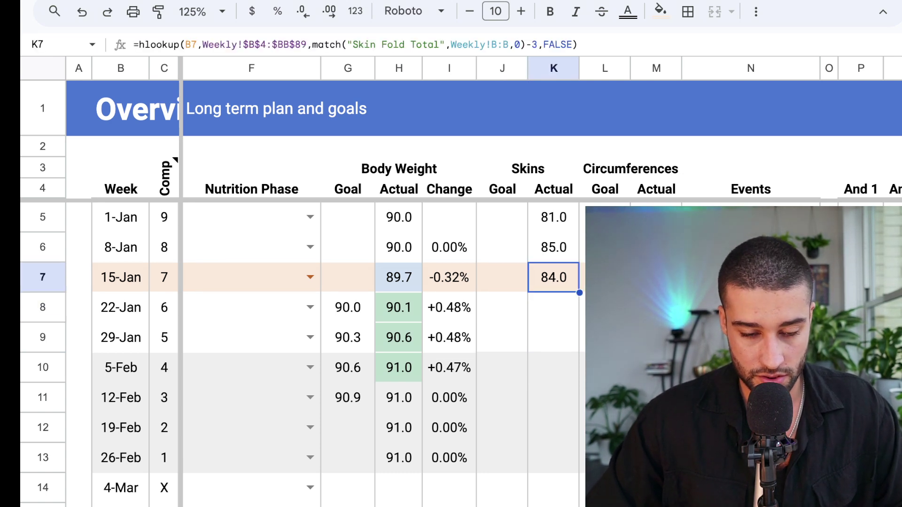
Review the Circumferences goal and actual columns and the Events column beside the body weight and skins data.
scroll(470, 329, "right", 3)
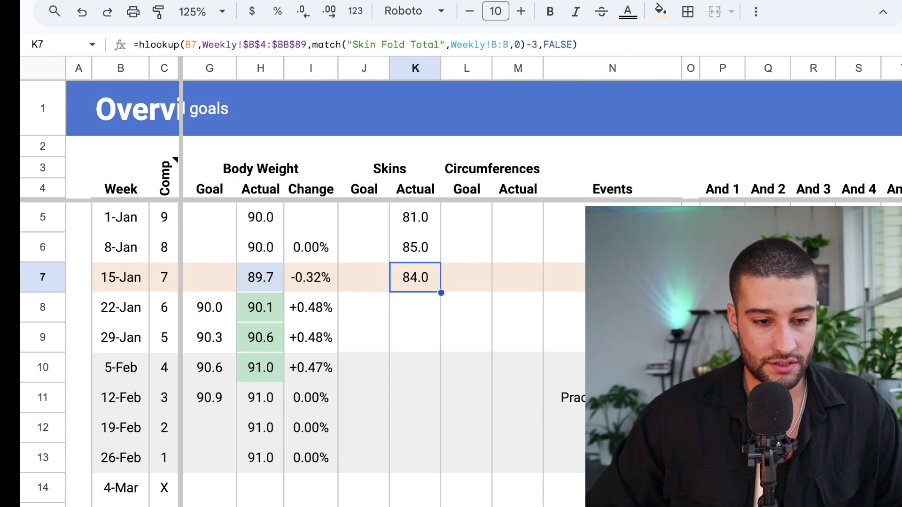
left_click(260, 189)
left_click(390, 169)
left_click(492, 169)
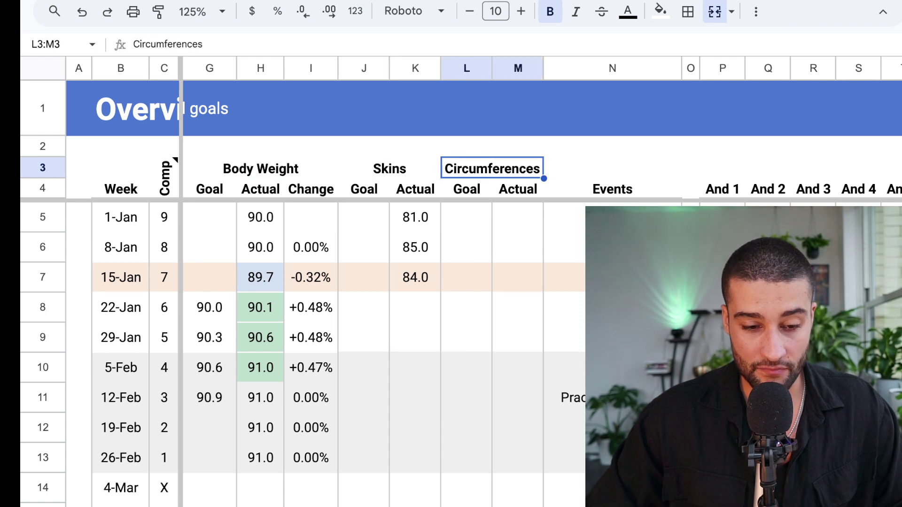
left_click_drag(467, 188, 564, 488)
left_click(518, 337)
left_click_drag(492, 169, 518, 308)
left_click(568, 337)
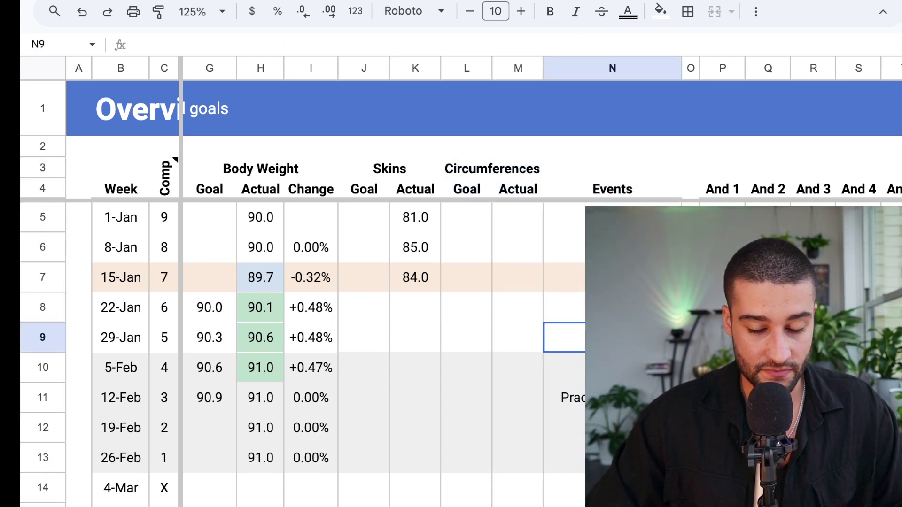
Examine the And 1 to And 8 columns with their Total and Mg/kg BW, plus the a to d columns.
scroll(375, 329, "right", 6)
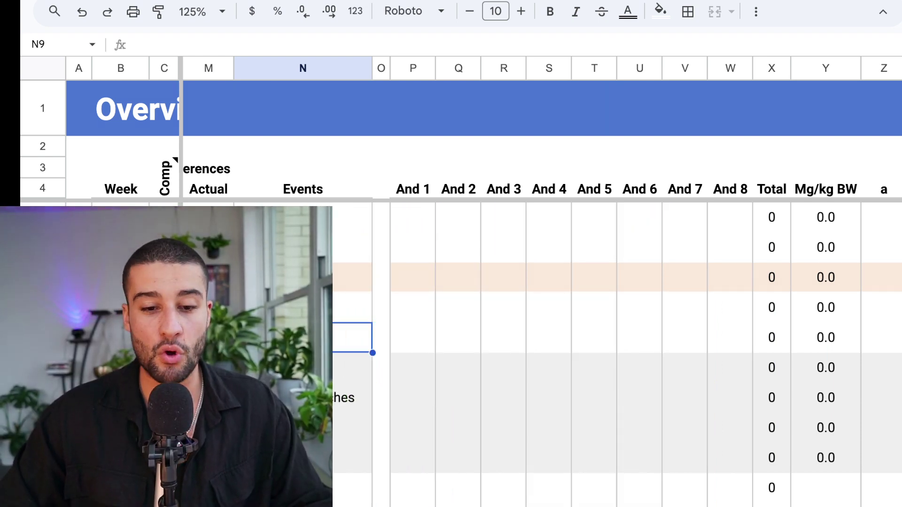
scroll(540, 328, "right", 1)
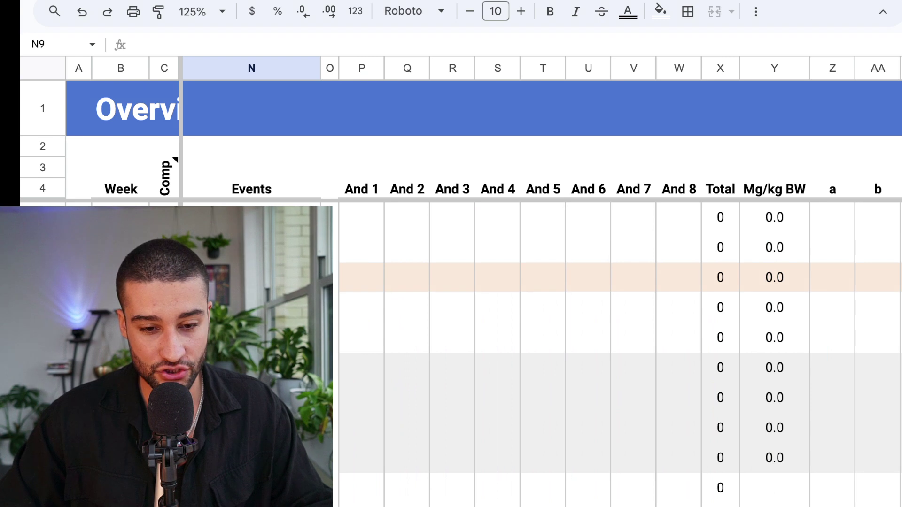
scroll(540, 329, "right", 3)
left_click(564, 218)
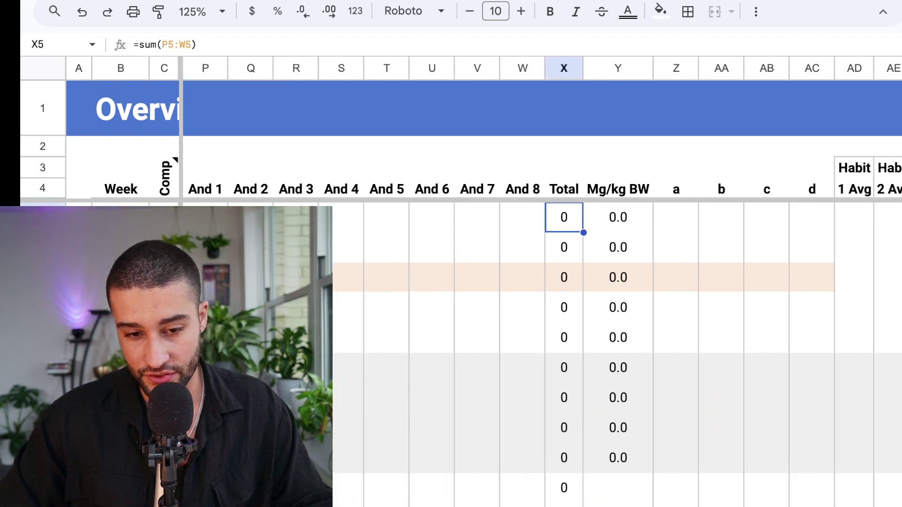
scroll(541, 329, "right", 2)
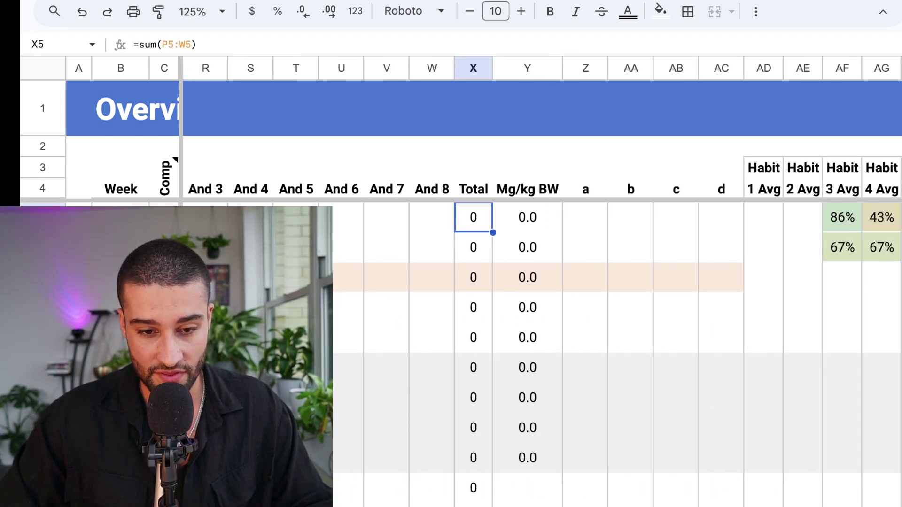
left_click_drag(586, 189, 721, 189)
left_click(676, 189)
scroll(540, 329, "left", 2)
scroll(540, 329, "right", 4)
left_click(631, 69)
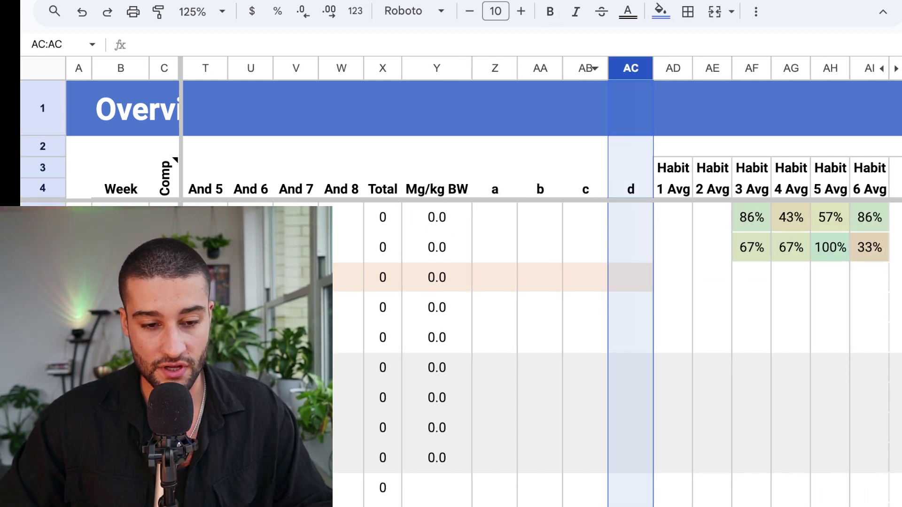
Revisit the And 1 to And 8 columns beside Events and check the And 5 cell for 1-Jan.
scroll(585, 282, "left", 6)
scroll(585, 282, "left", 2)
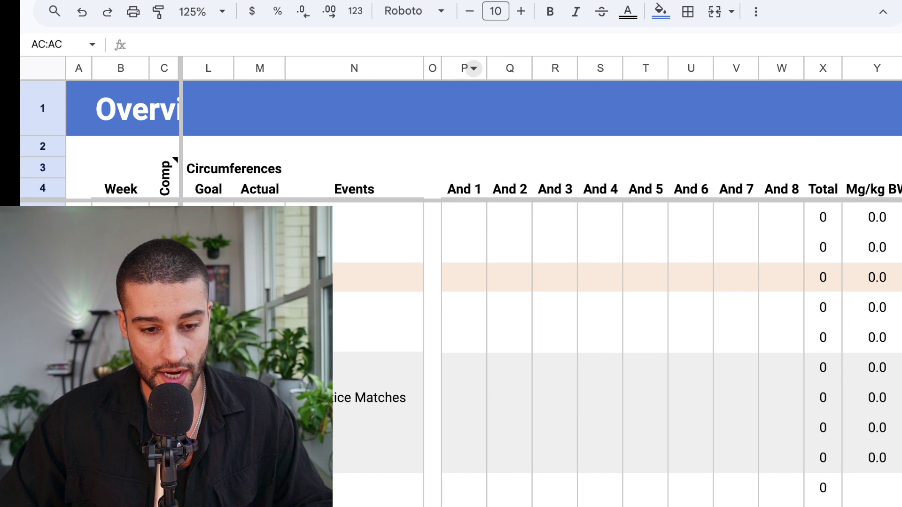
left_click(474, 69)
left_click(379, 278)
scroll(544, 217, "right", 2)
left_click(544, 218)
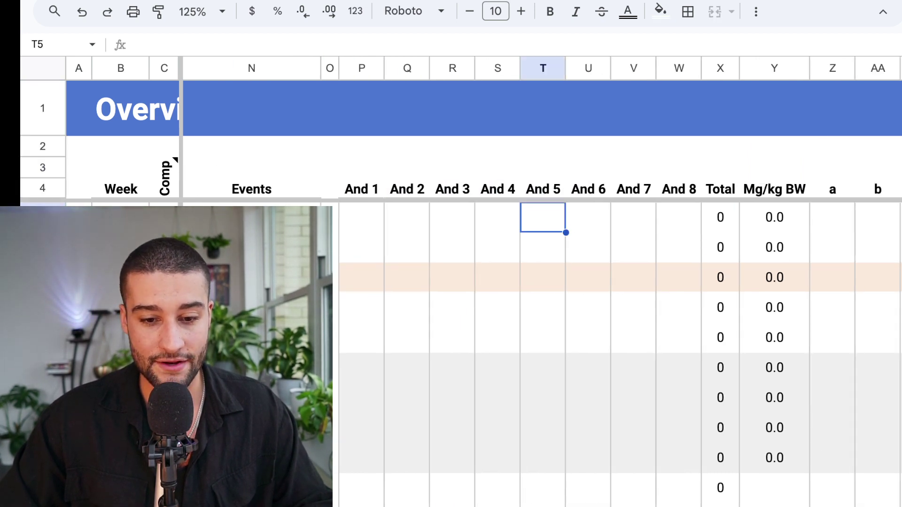
Inspect the weekly habit averages and the Nutrition Quantitative formula for the weeks of 1-Jan and 8-Jan.
scroll(543, 217, "right", 6)
scroll(540, 329, "right", 2)
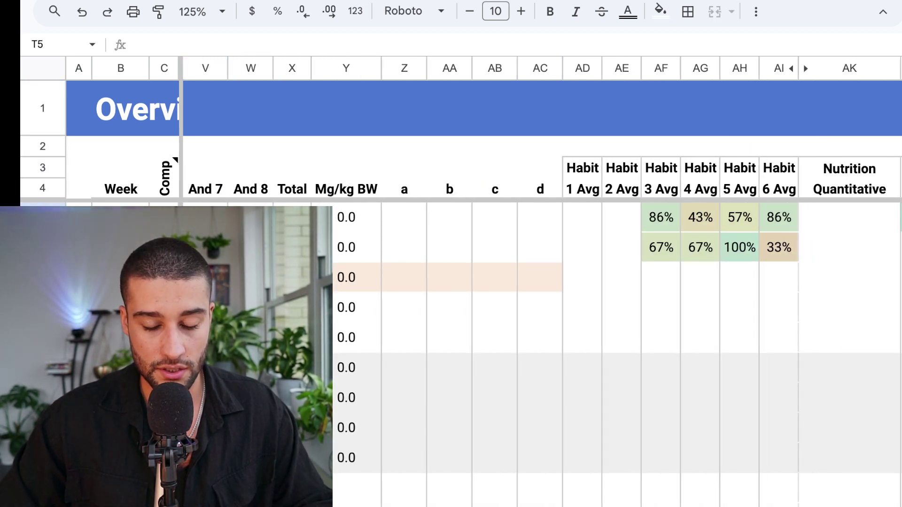
scroll(540, 329, "right", 6)
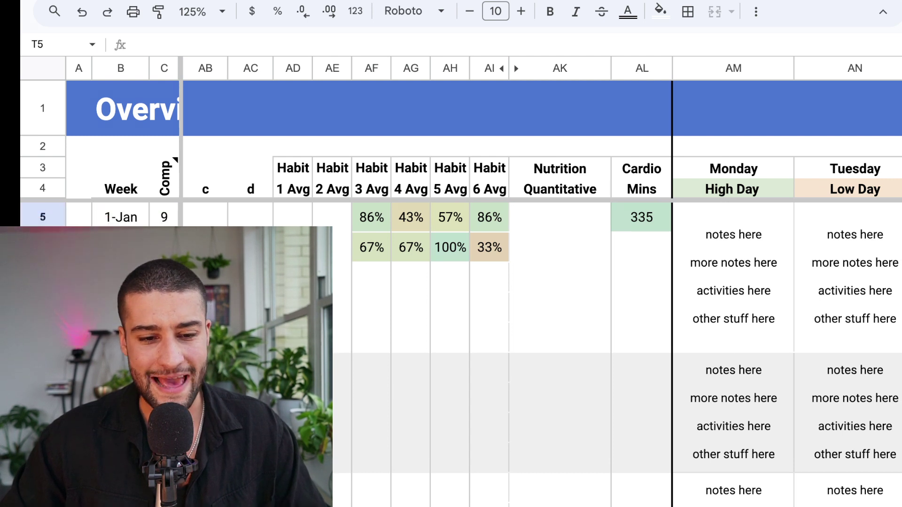
left_click(372, 217)
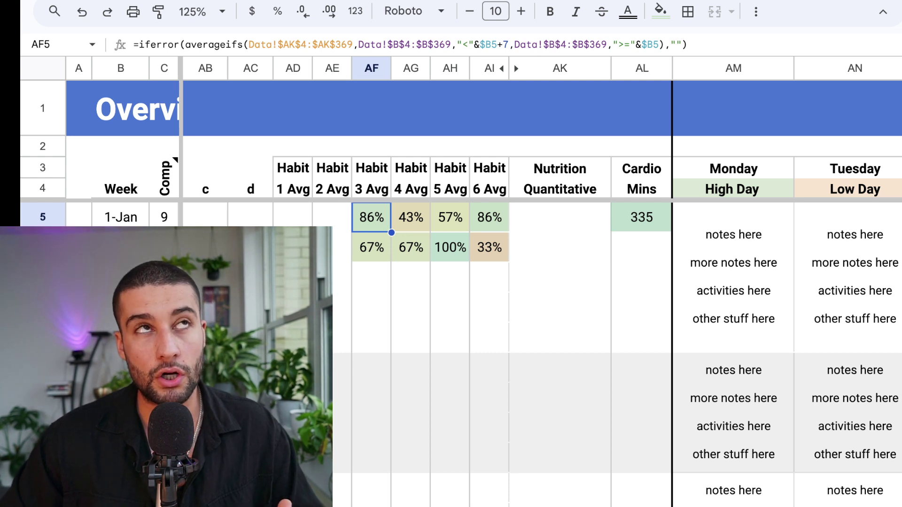
left_click(411, 248)
left_click(489, 247)
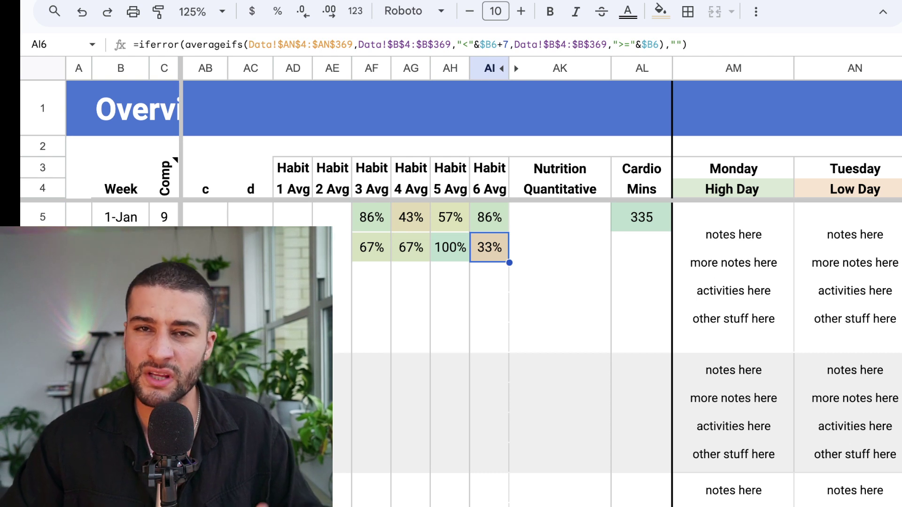
left_click(559, 248)
scroll(540, 282, "right", 2)
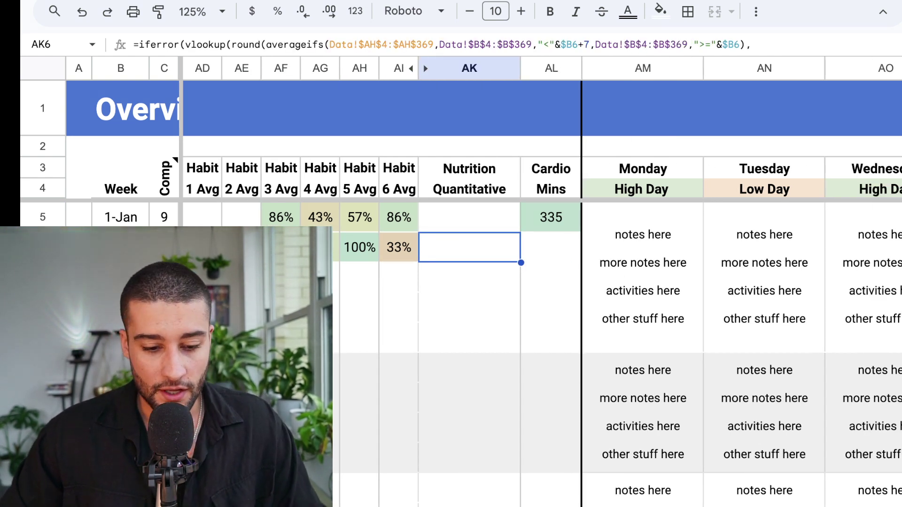
Set the sheet zoom to 100% and look over the Mesocycle weekday columns and their training notes.
scroll(541, 282, "right", 4)
scroll(541, 282, "right", 4)
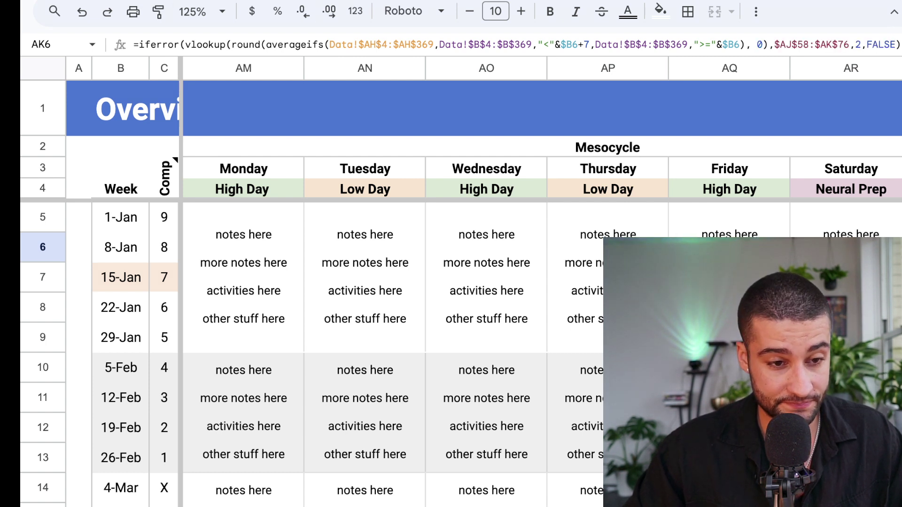
left_click(202, 11)
left_click(197, 118)
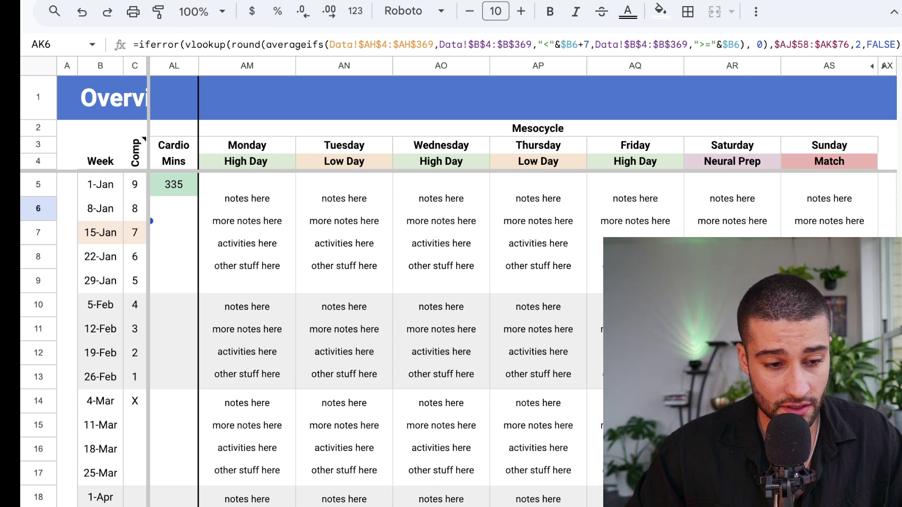
left_click(344, 233)
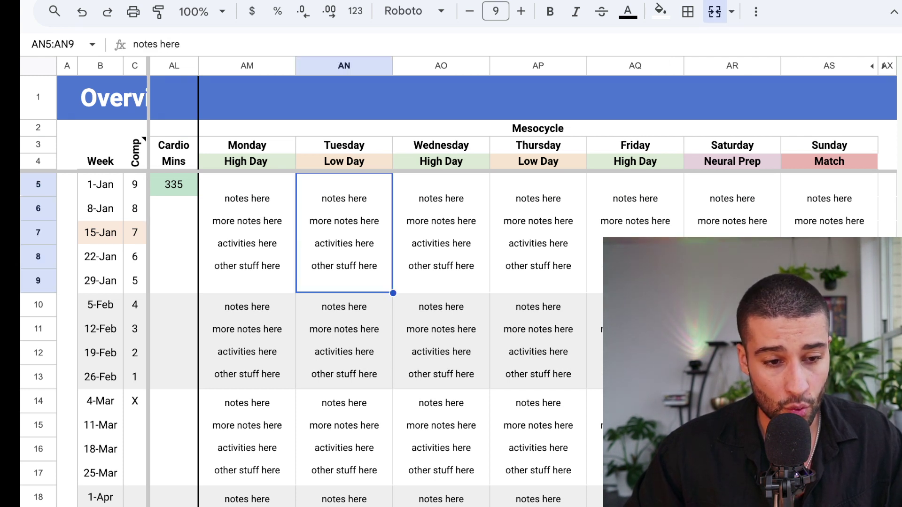
left_click(247, 145)
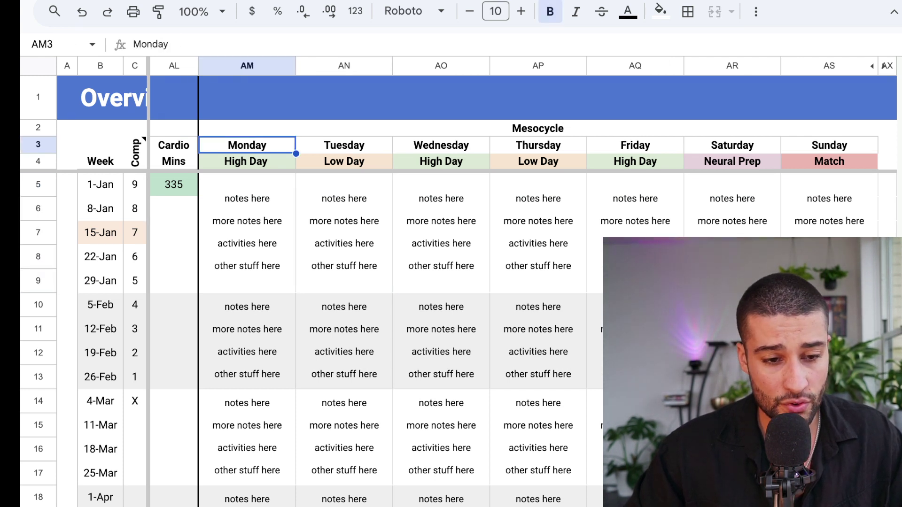
left_click(247, 161)
left_click_drag(247, 154, 247, 98)
left_click(247, 232)
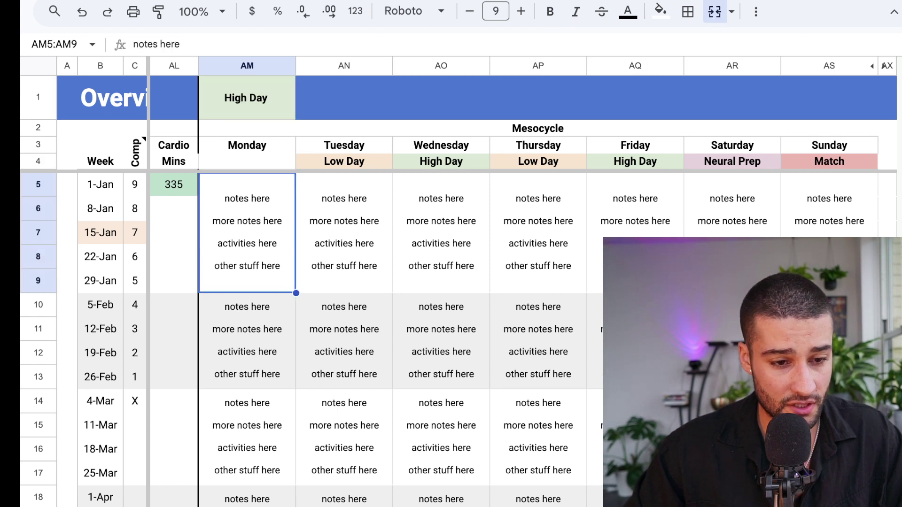
key("ctrl+z")
Replace Monday's notes for the 1-Jan to 29-Jan block with "AM WT #1 - UB" and "PM MAS Run" on separate lines.
left_click(247, 161)
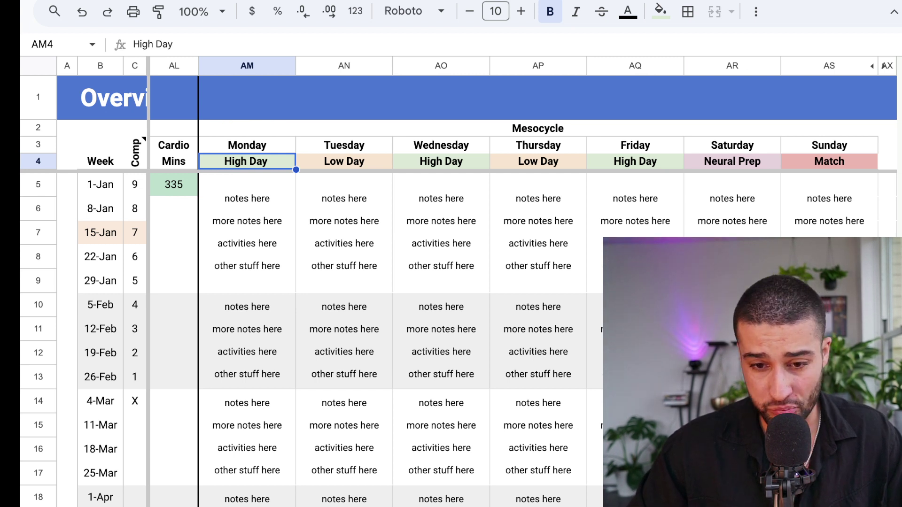
left_click(247, 233)
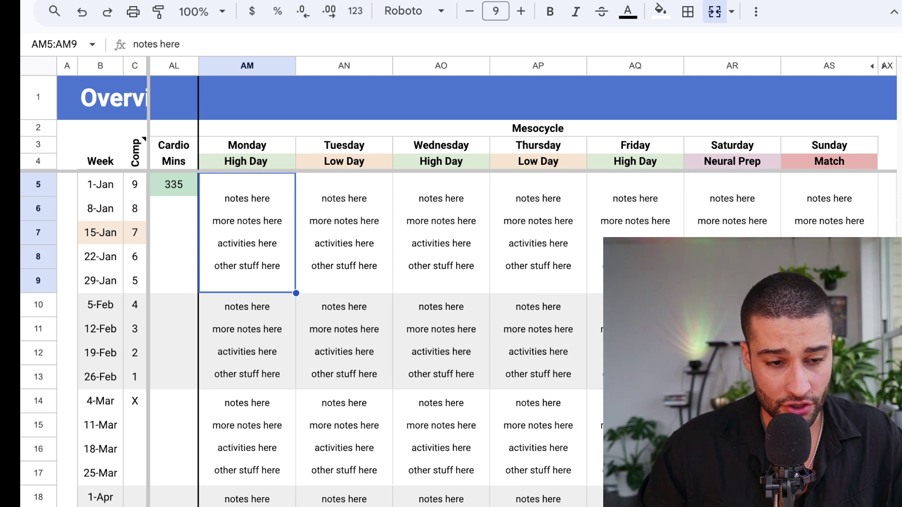
type("AM WT #1")
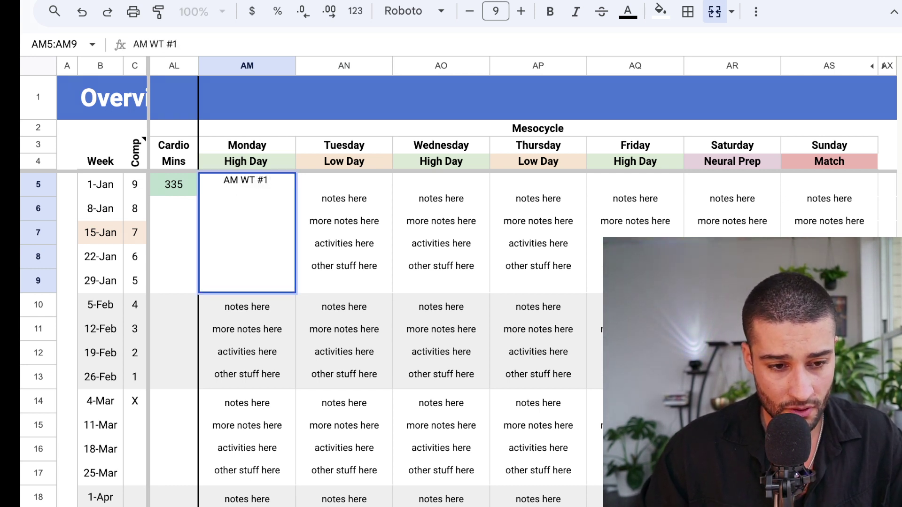
type(" - UB")
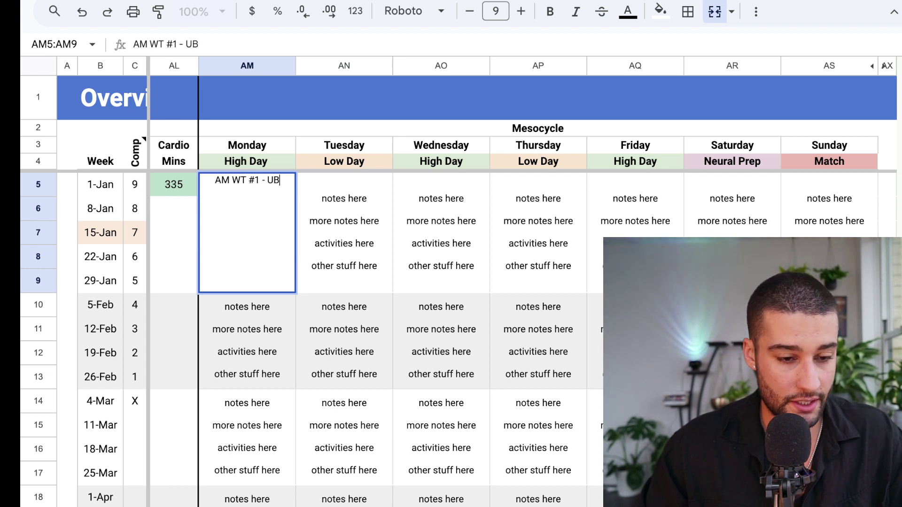
key("alt+Return")
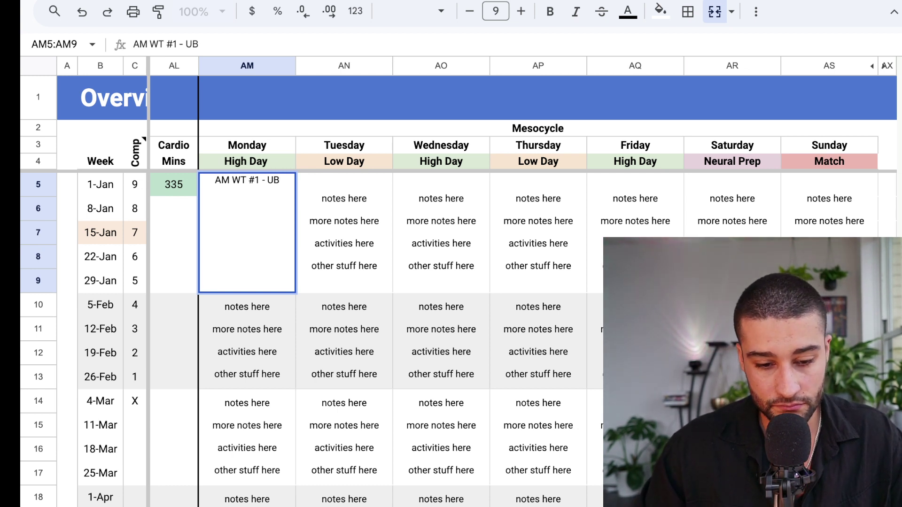
key("ctrl+Return")
type("PM")
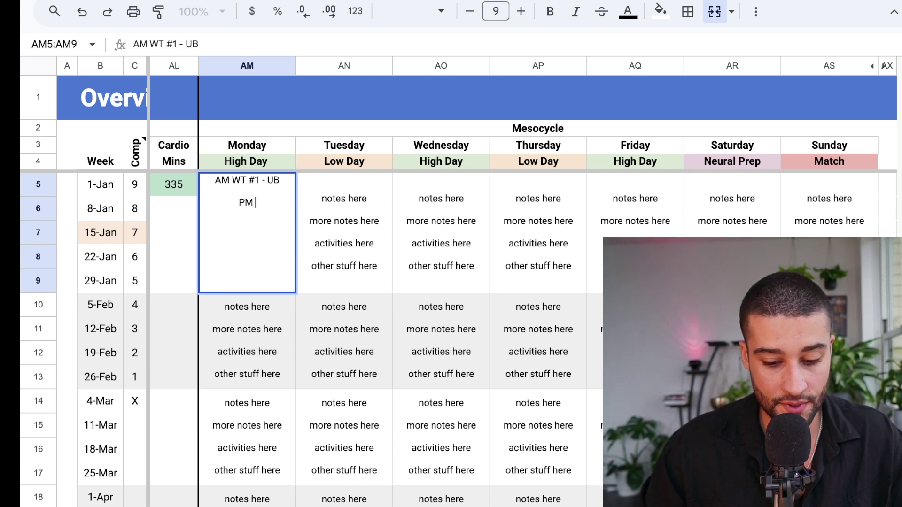
type(" MAS Run")
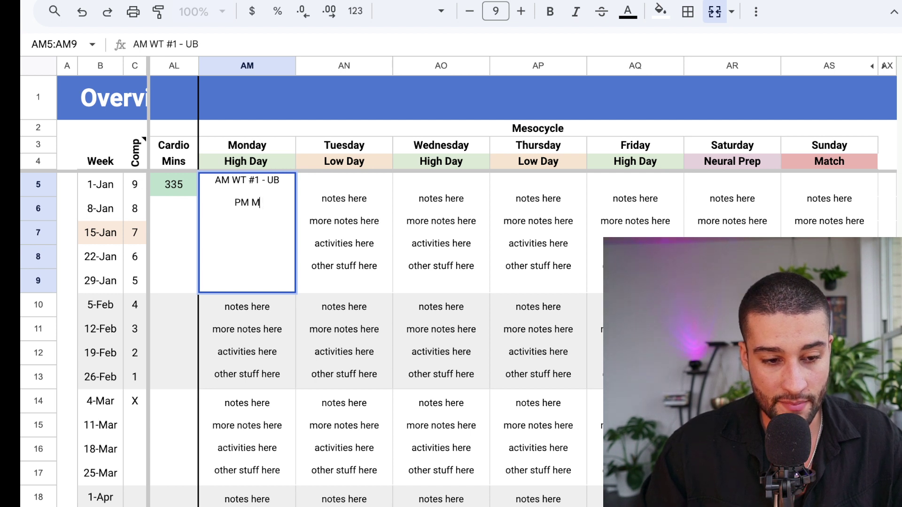
key("Return")
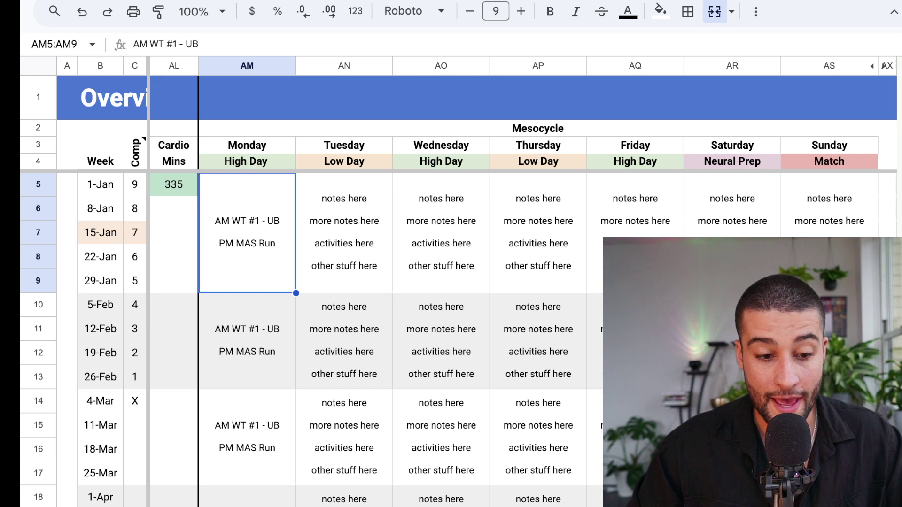
Overwrite Monday's notes for the 4-Mar to 25-Mar block with "fdsdsf" as a test and undo it.
left_click(247, 437)
type("fdsdsf")
key("Tab")
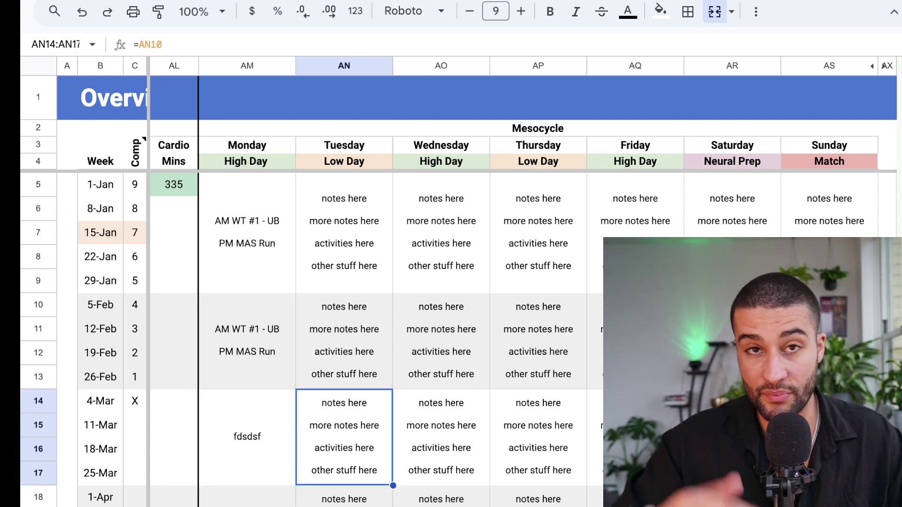
key("ctrl+z")
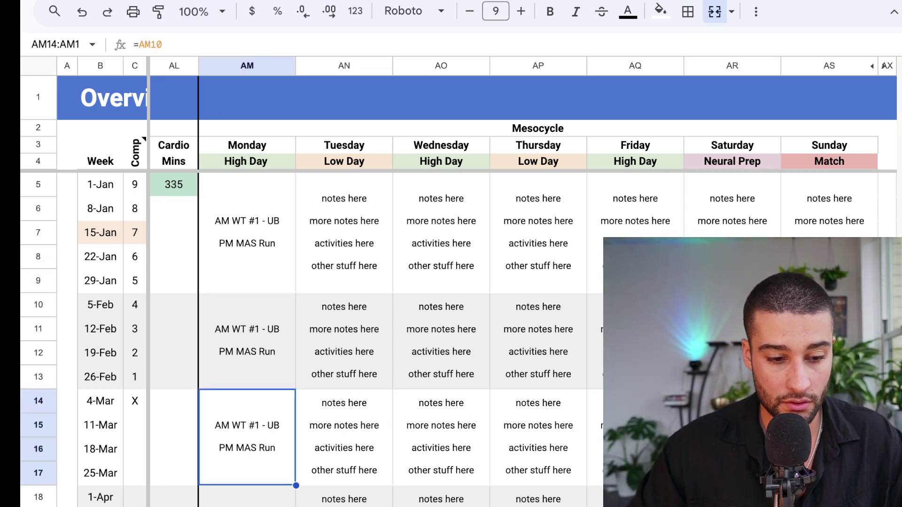
Return to Monday's 1-Jan to 29-Jan block and undo its training note entry.
key("Up")
key("Up")
key("Right")
key("Left")
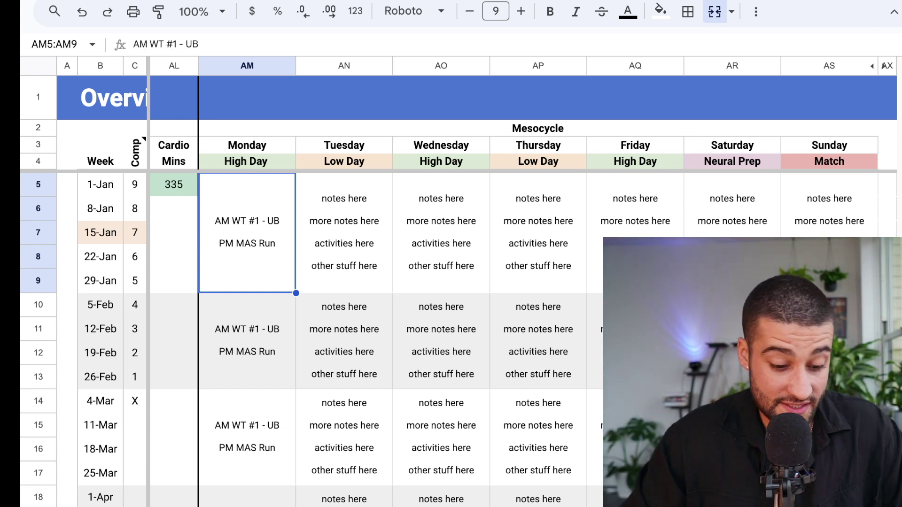
key("ctrl+z")
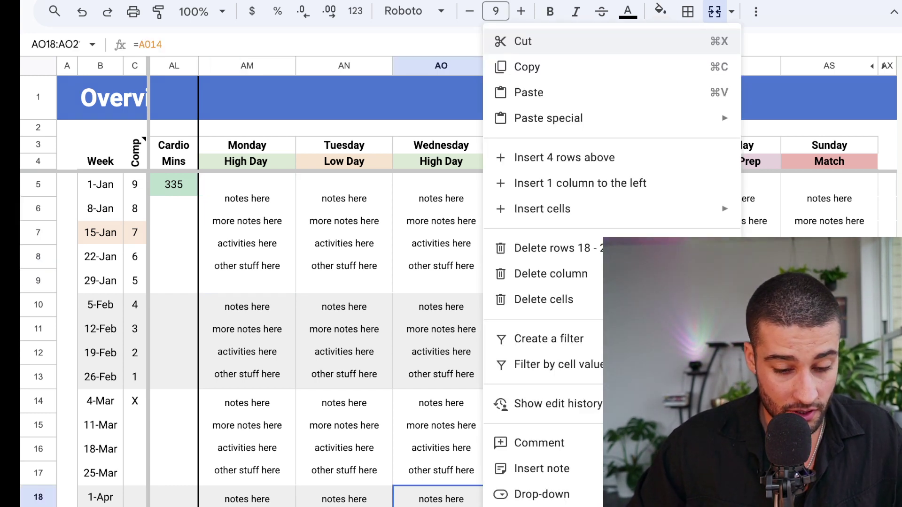
Go back to January's daily data and check the Nutrition Quantitative entry for 4/1.
key("Escape")
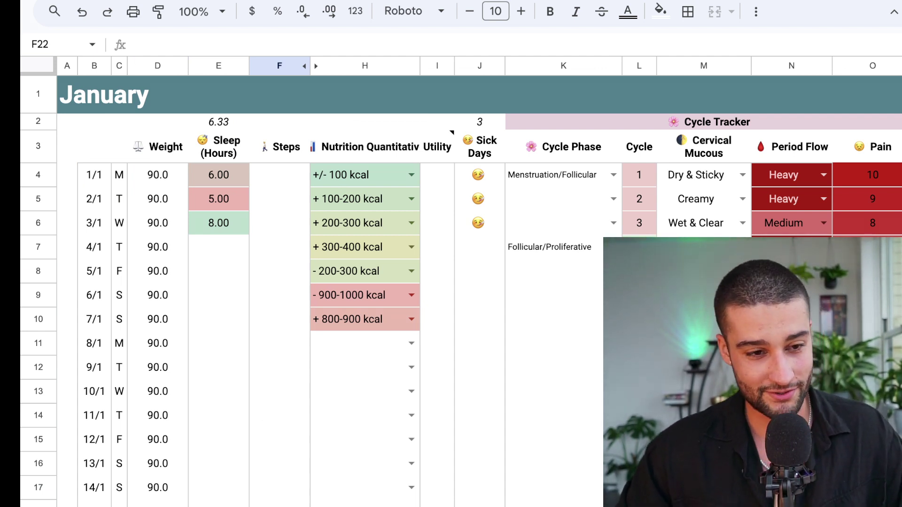
left_click(359, 247)
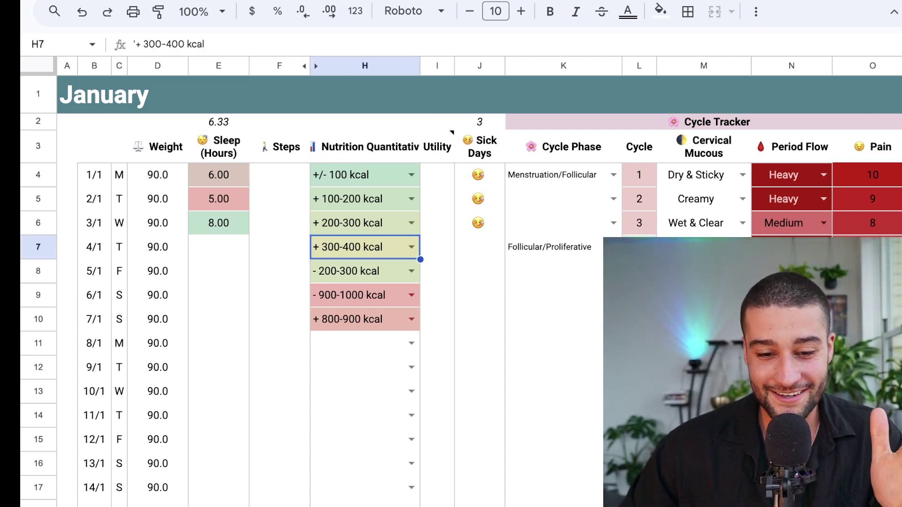